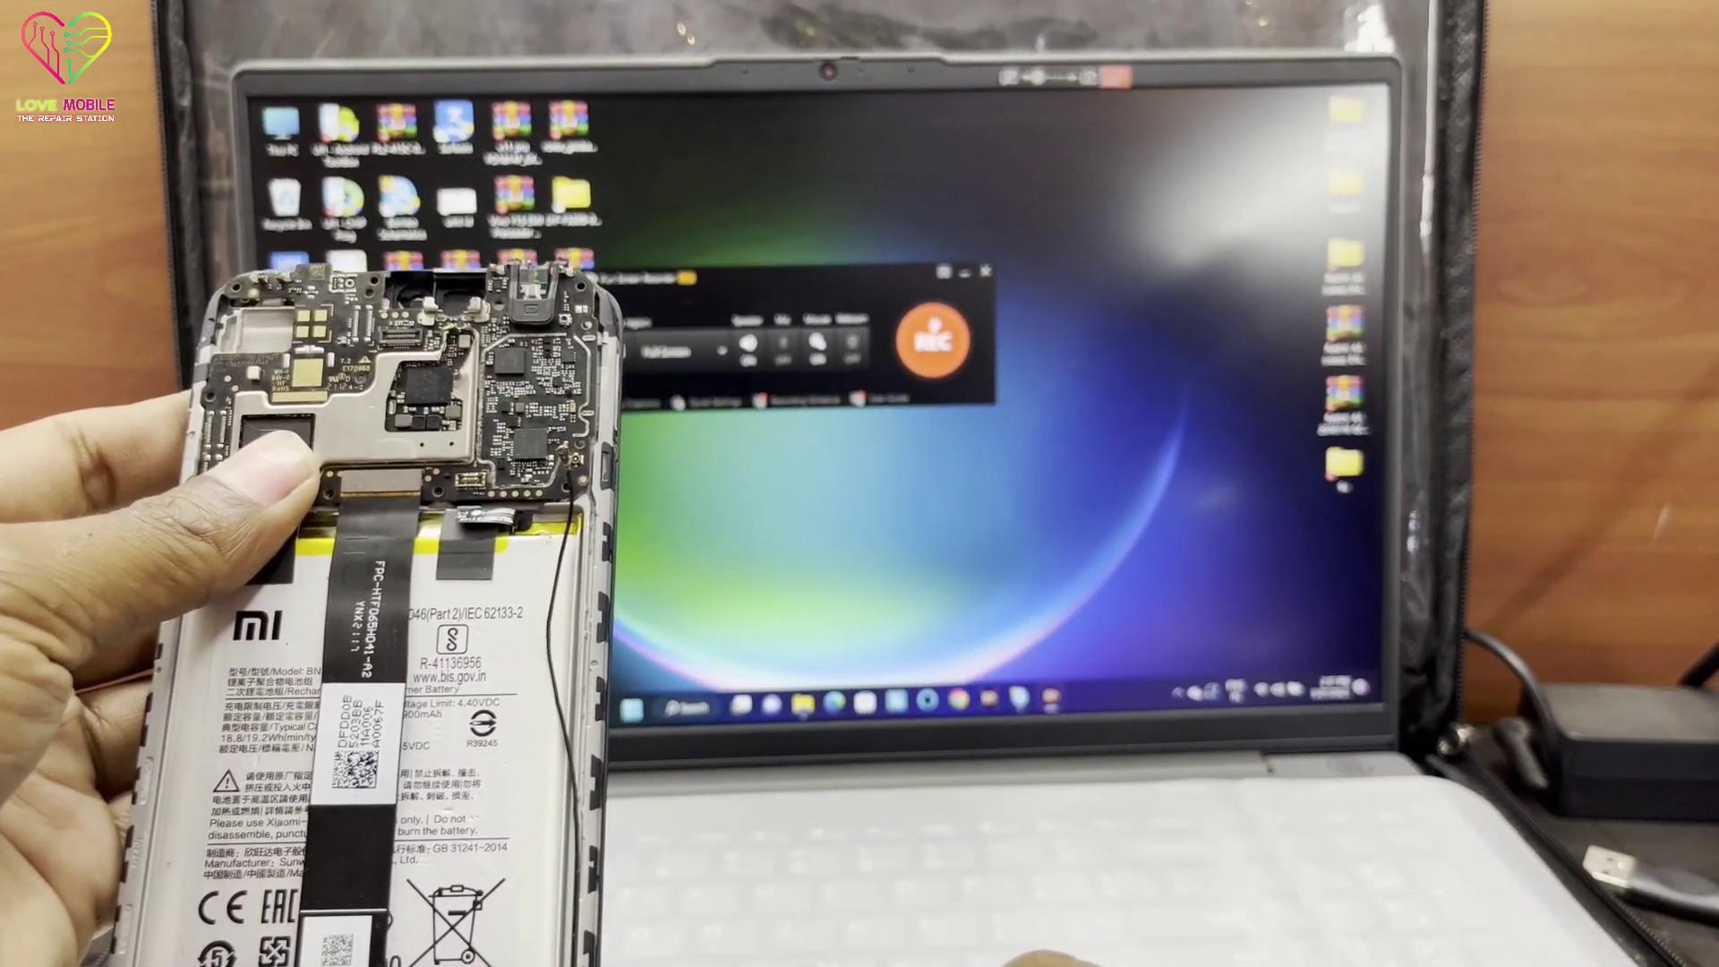
pyautogui.click(932, 340)
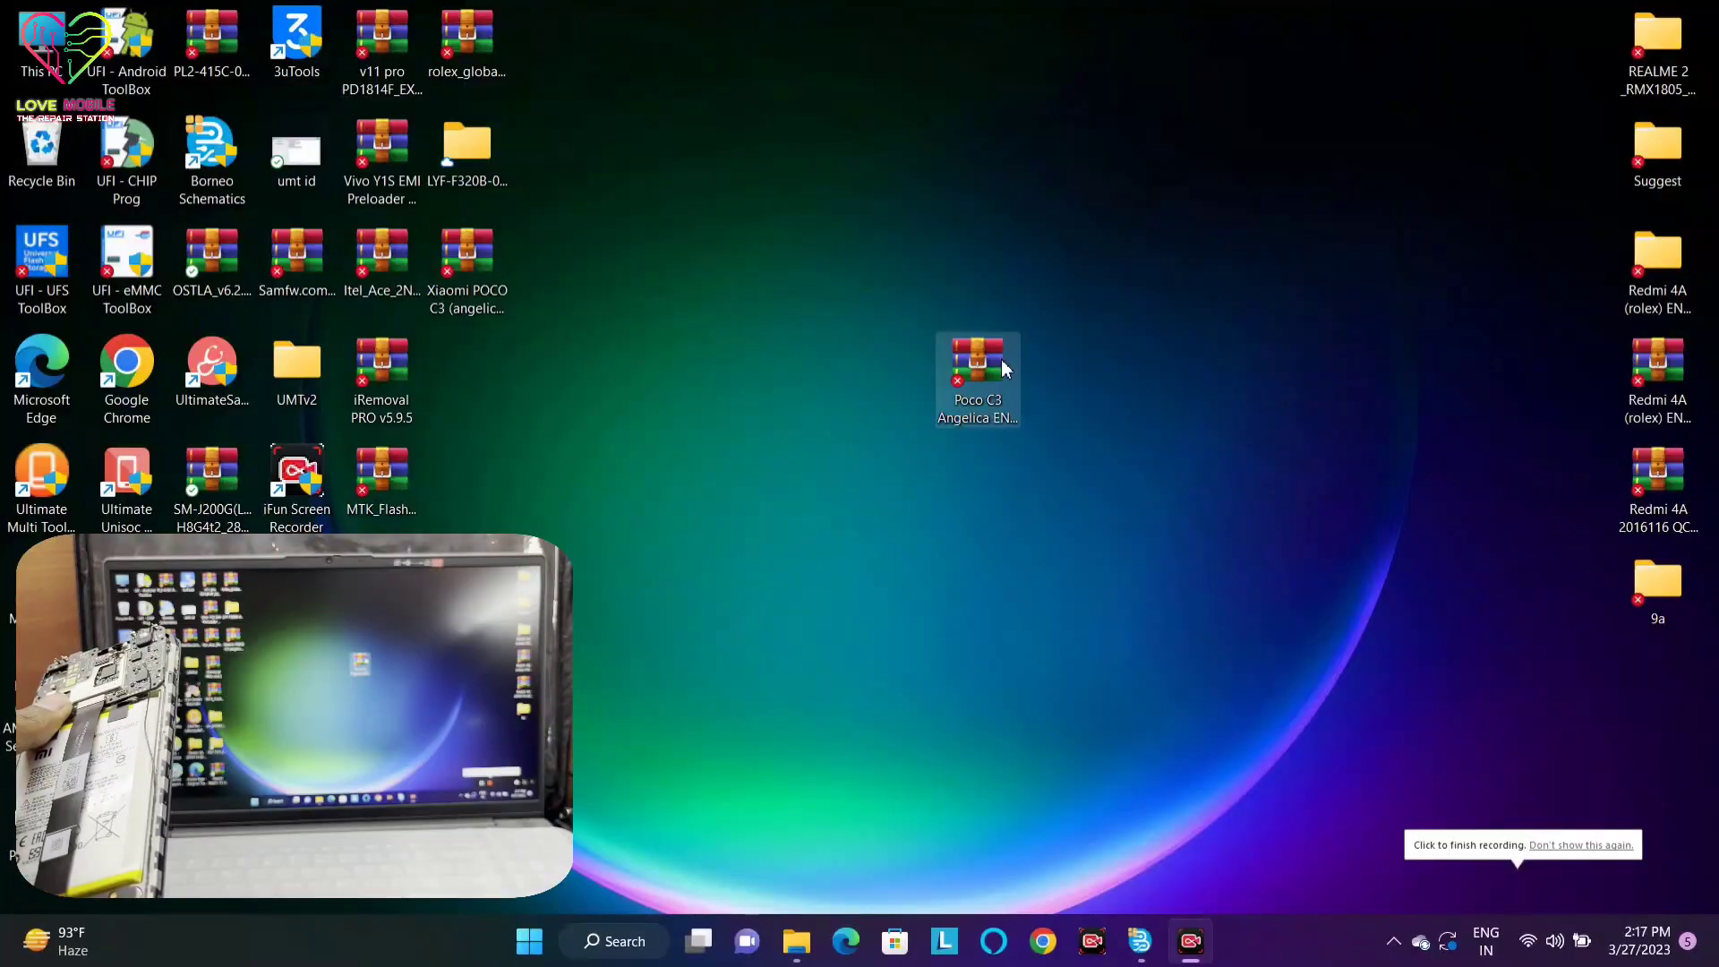
# Extract the Poco C3 Angelica ENG ROM archive into a folder of the same name and place that folder beside the archive on the desktop
pyautogui.moveTo(980, 378); pyautogui.dragTo(1099, 379)
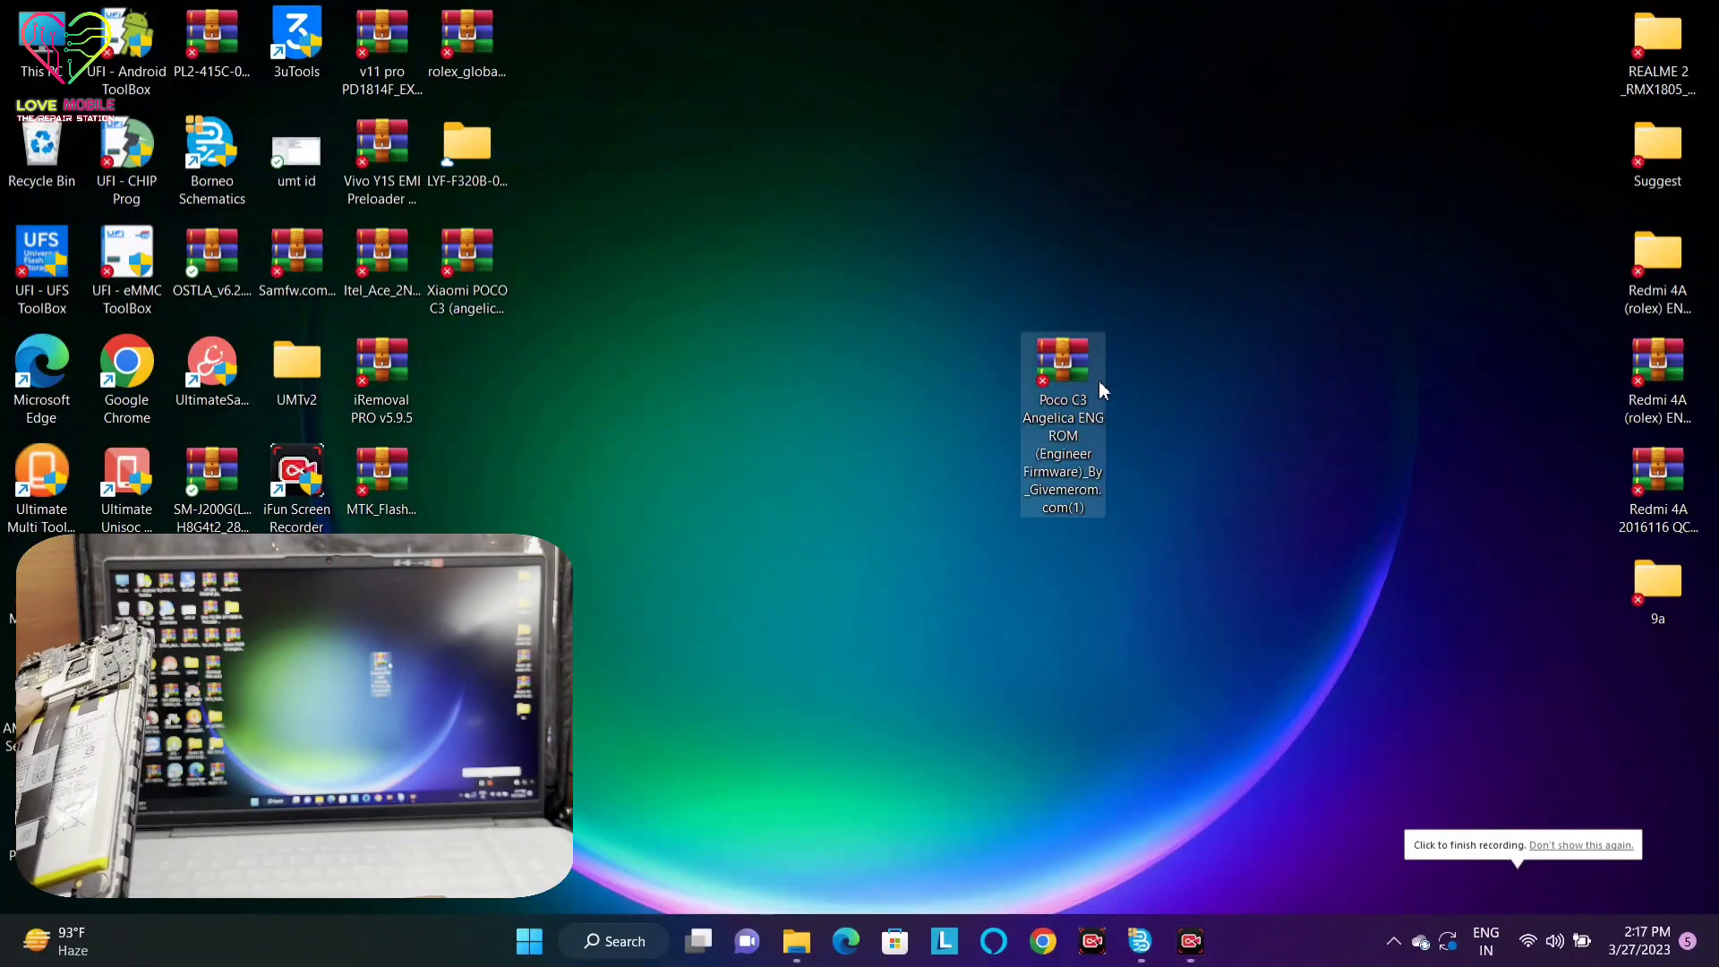
pyautogui.rightClick(1061, 397)
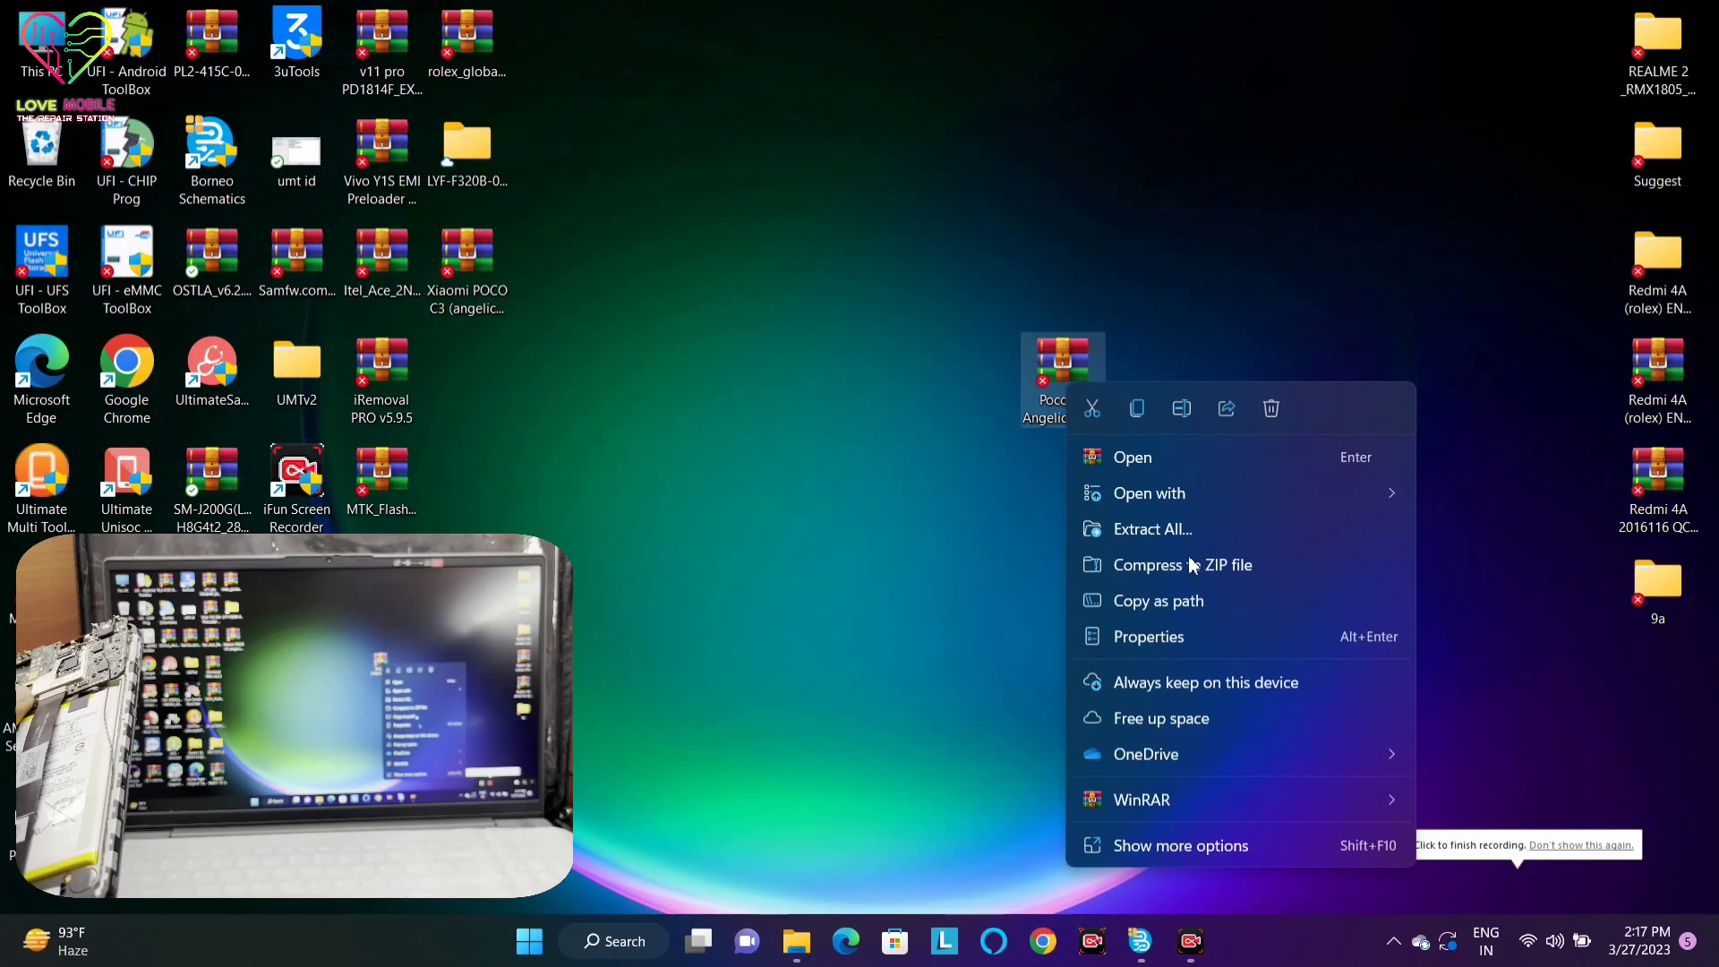
pyautogui.moveTo(1157, 798)
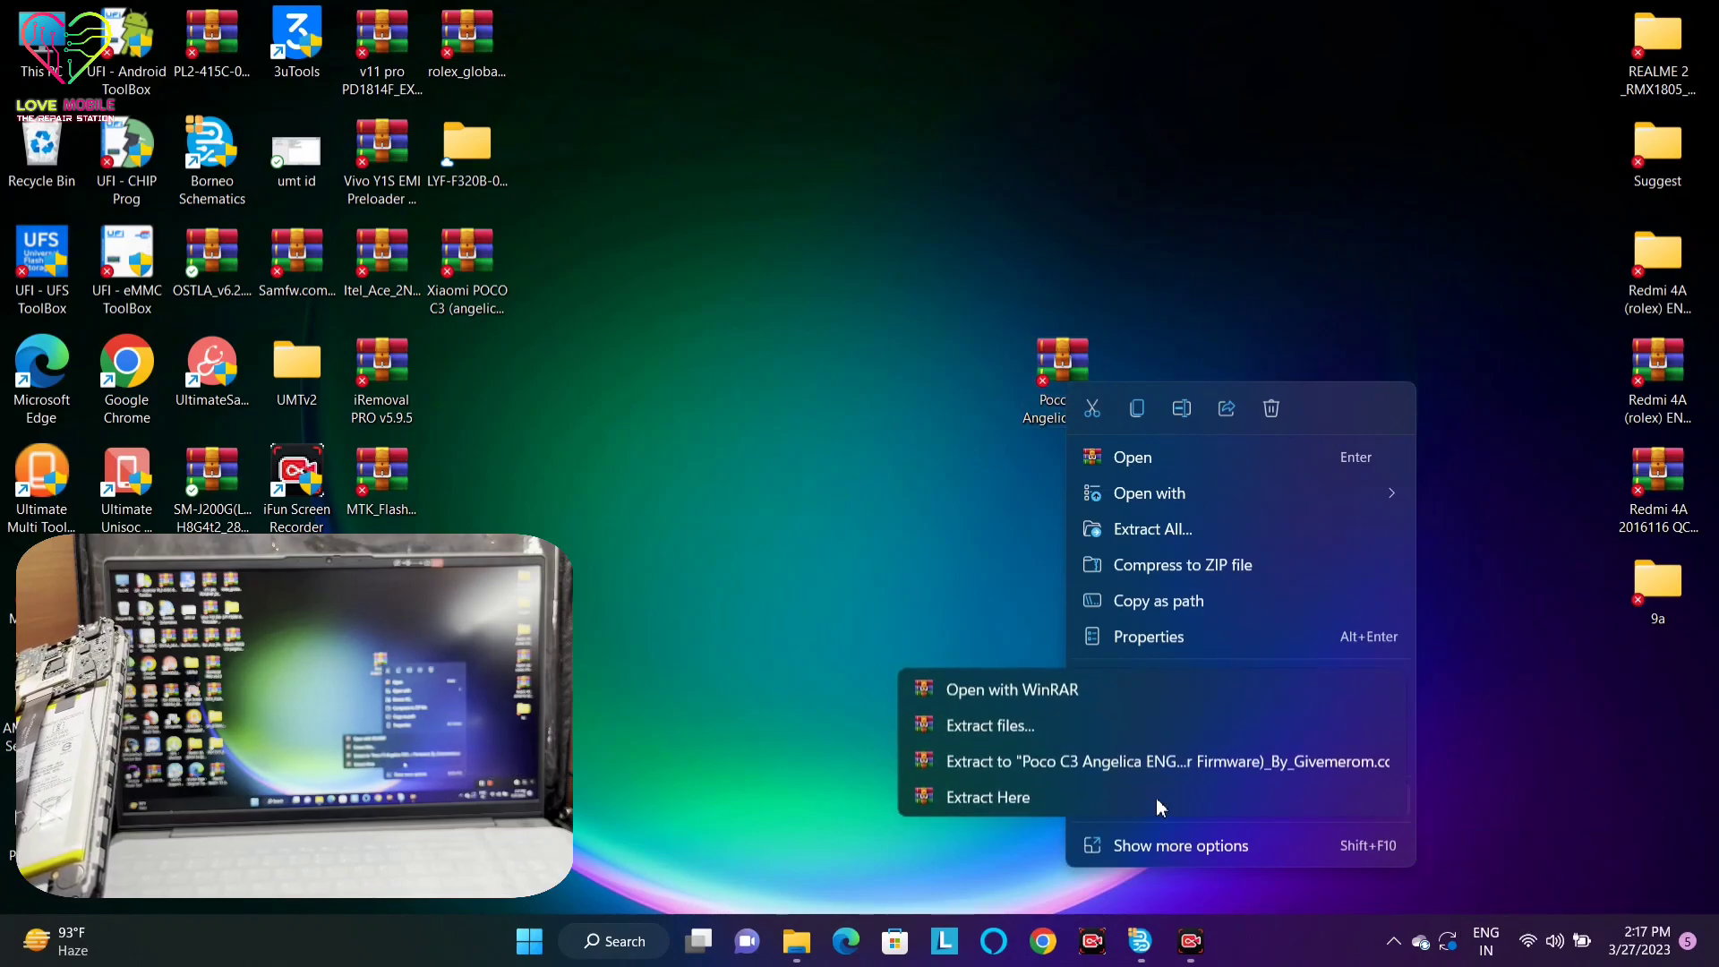
pyautogui.click(1050, 766)
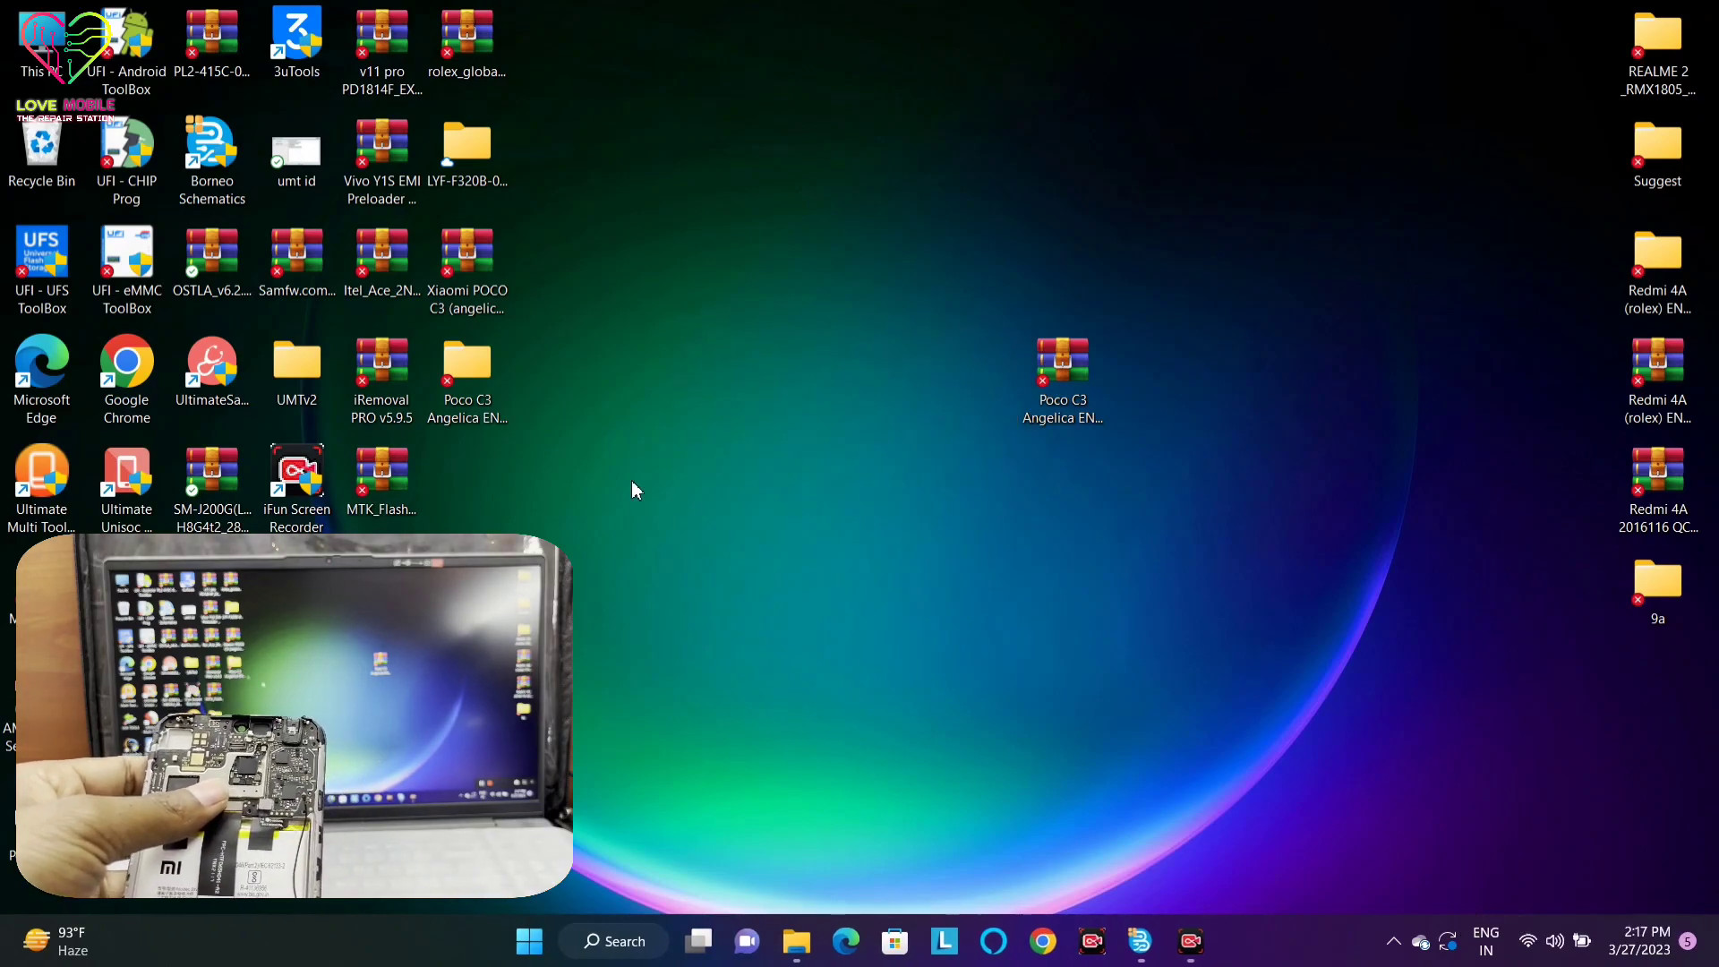
pyautogui.moveTo(488, 407); pyautogui.dragTo(982, 403)
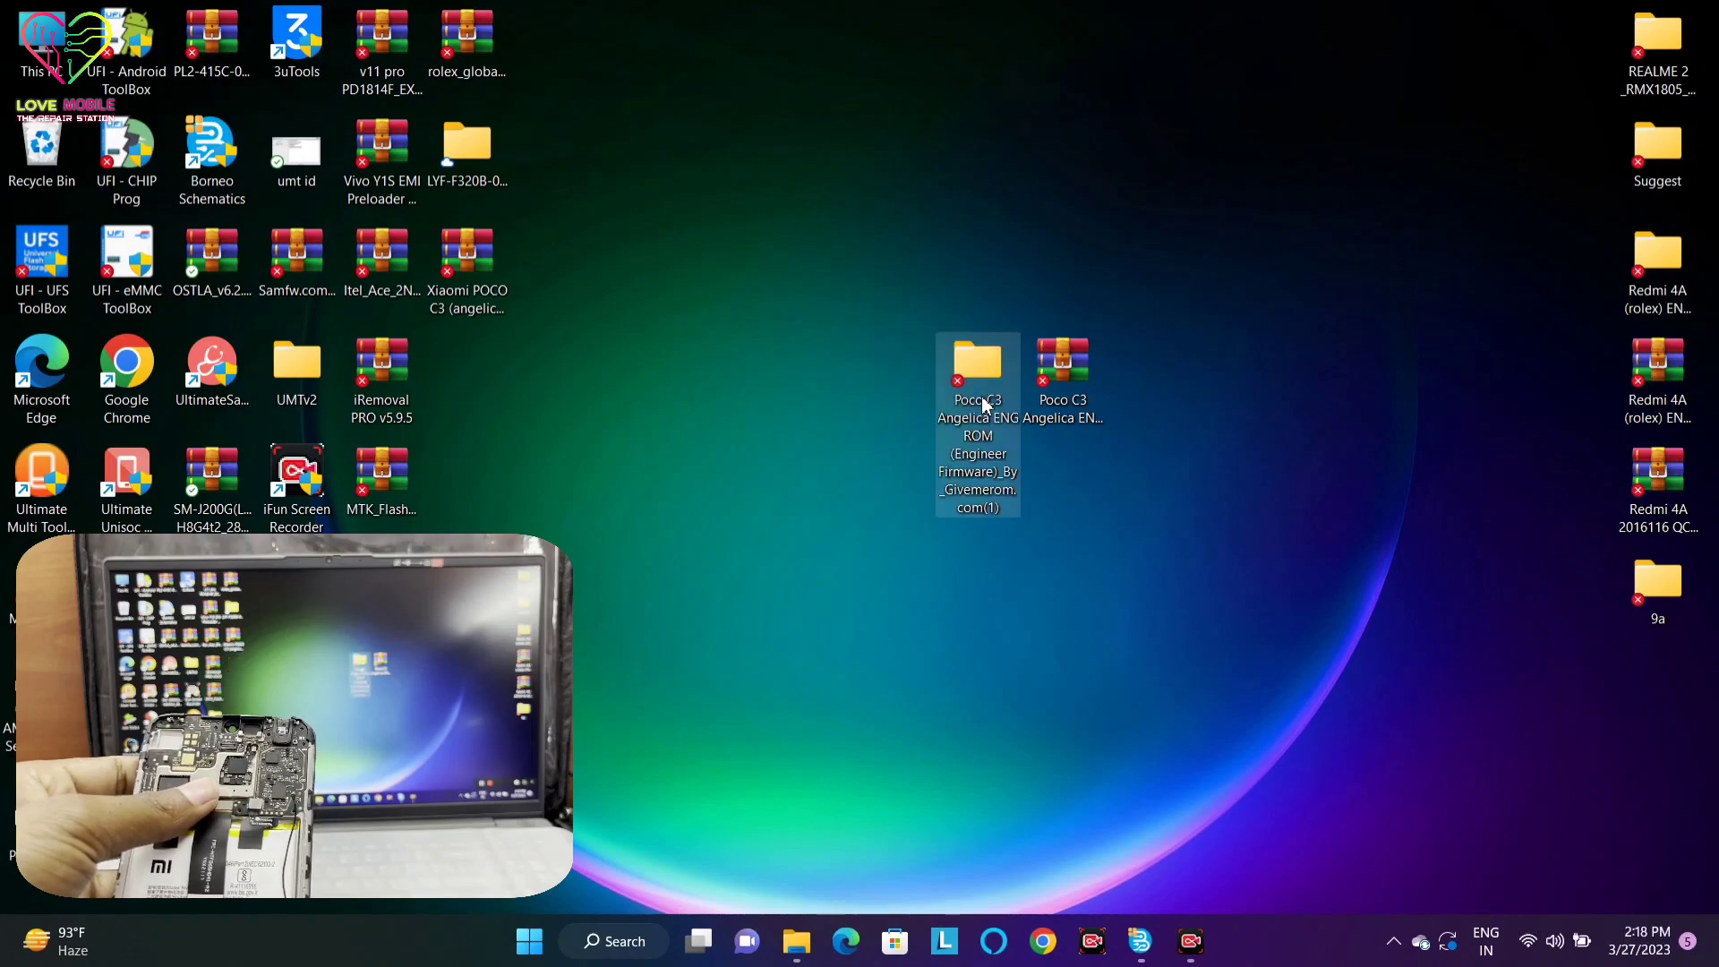
pyautogui.click(658, 437)
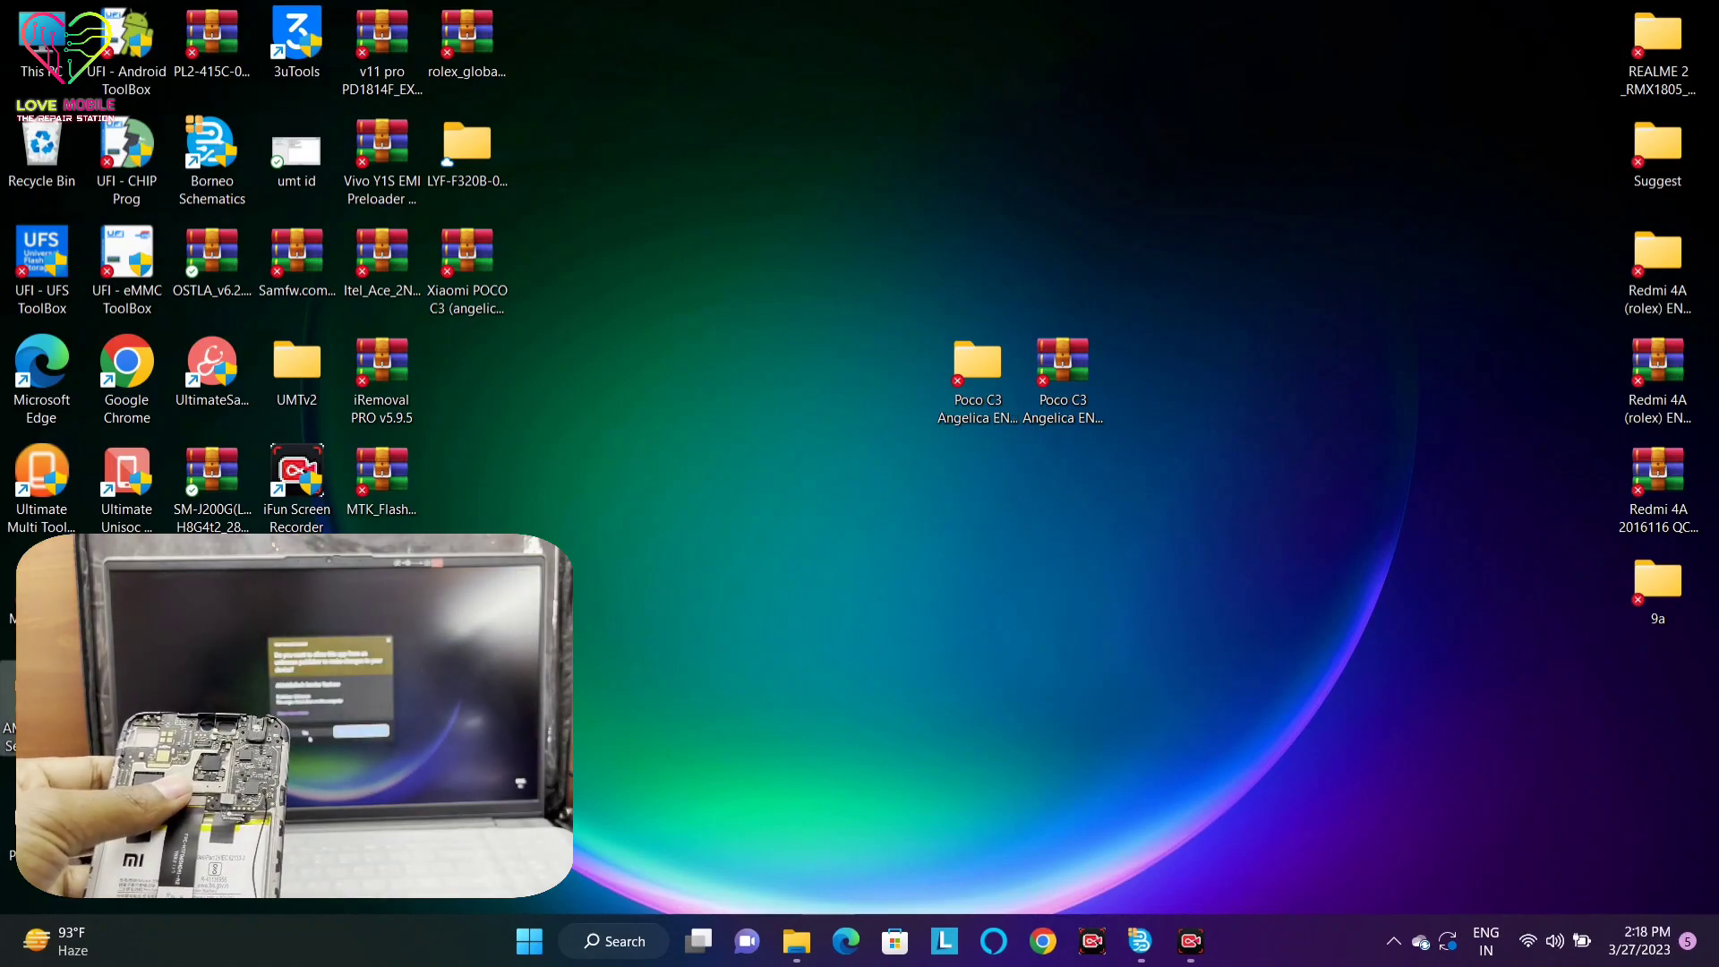
# Look through the firmware files in the extracted ROM's ENG folder and close the folder window
pyautogui.doubleClick(983, 382)
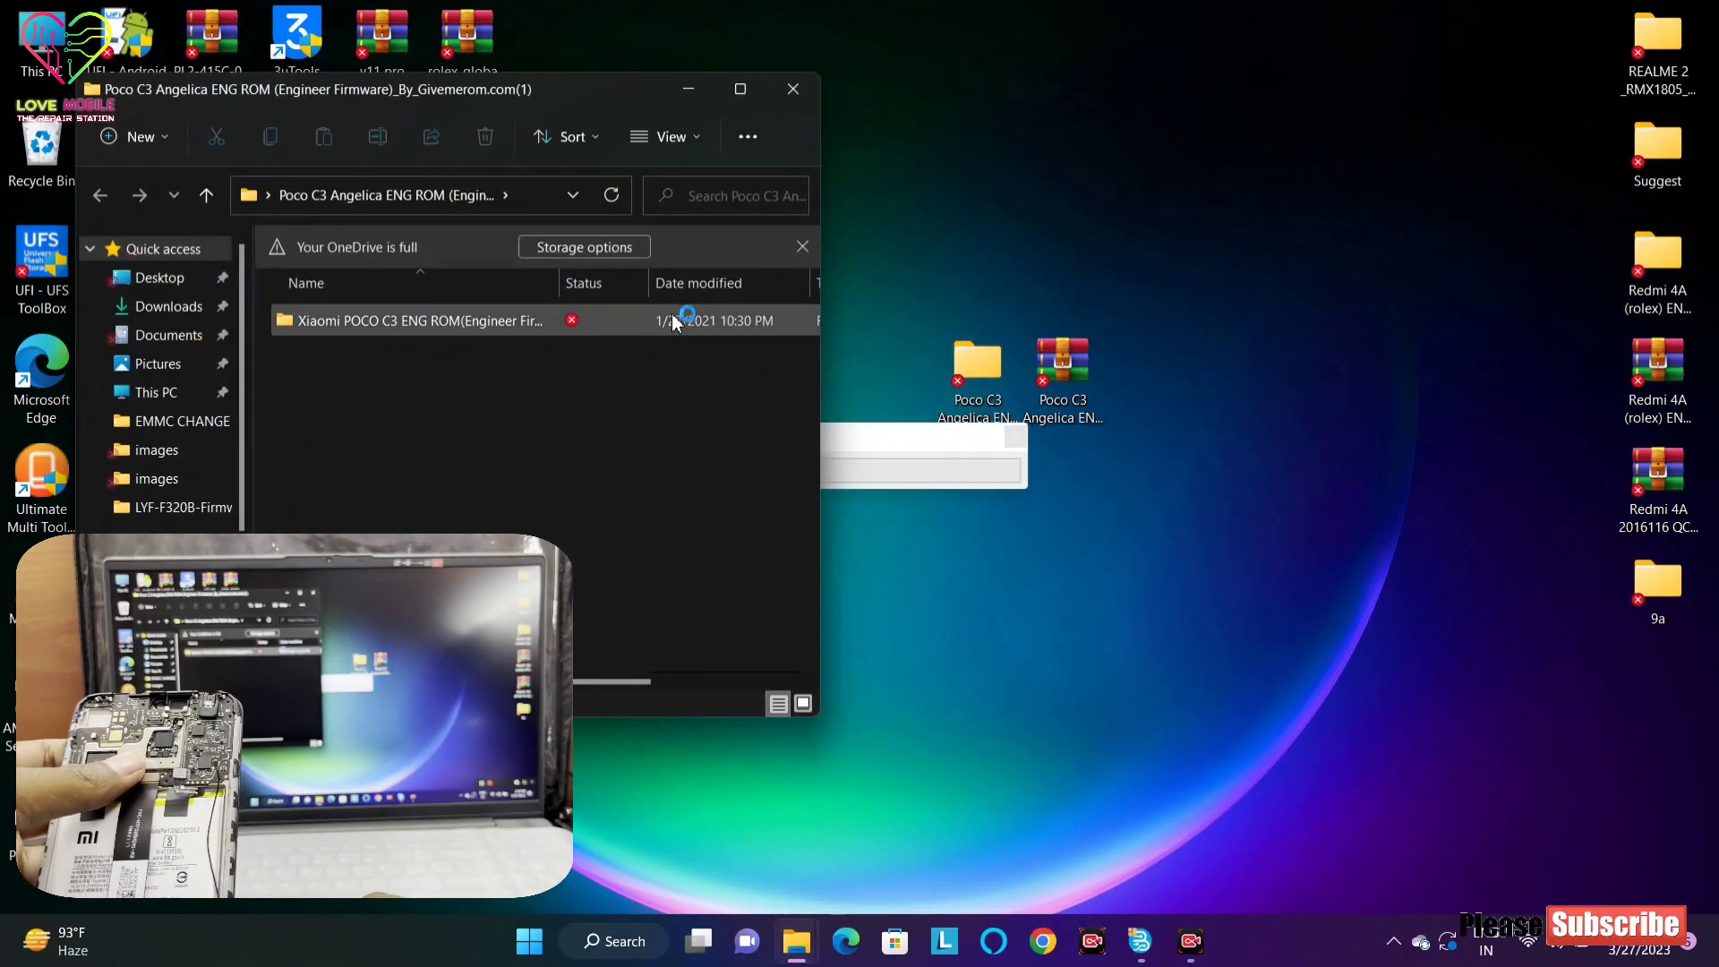
pyautogui.doubleClick(458, 320)
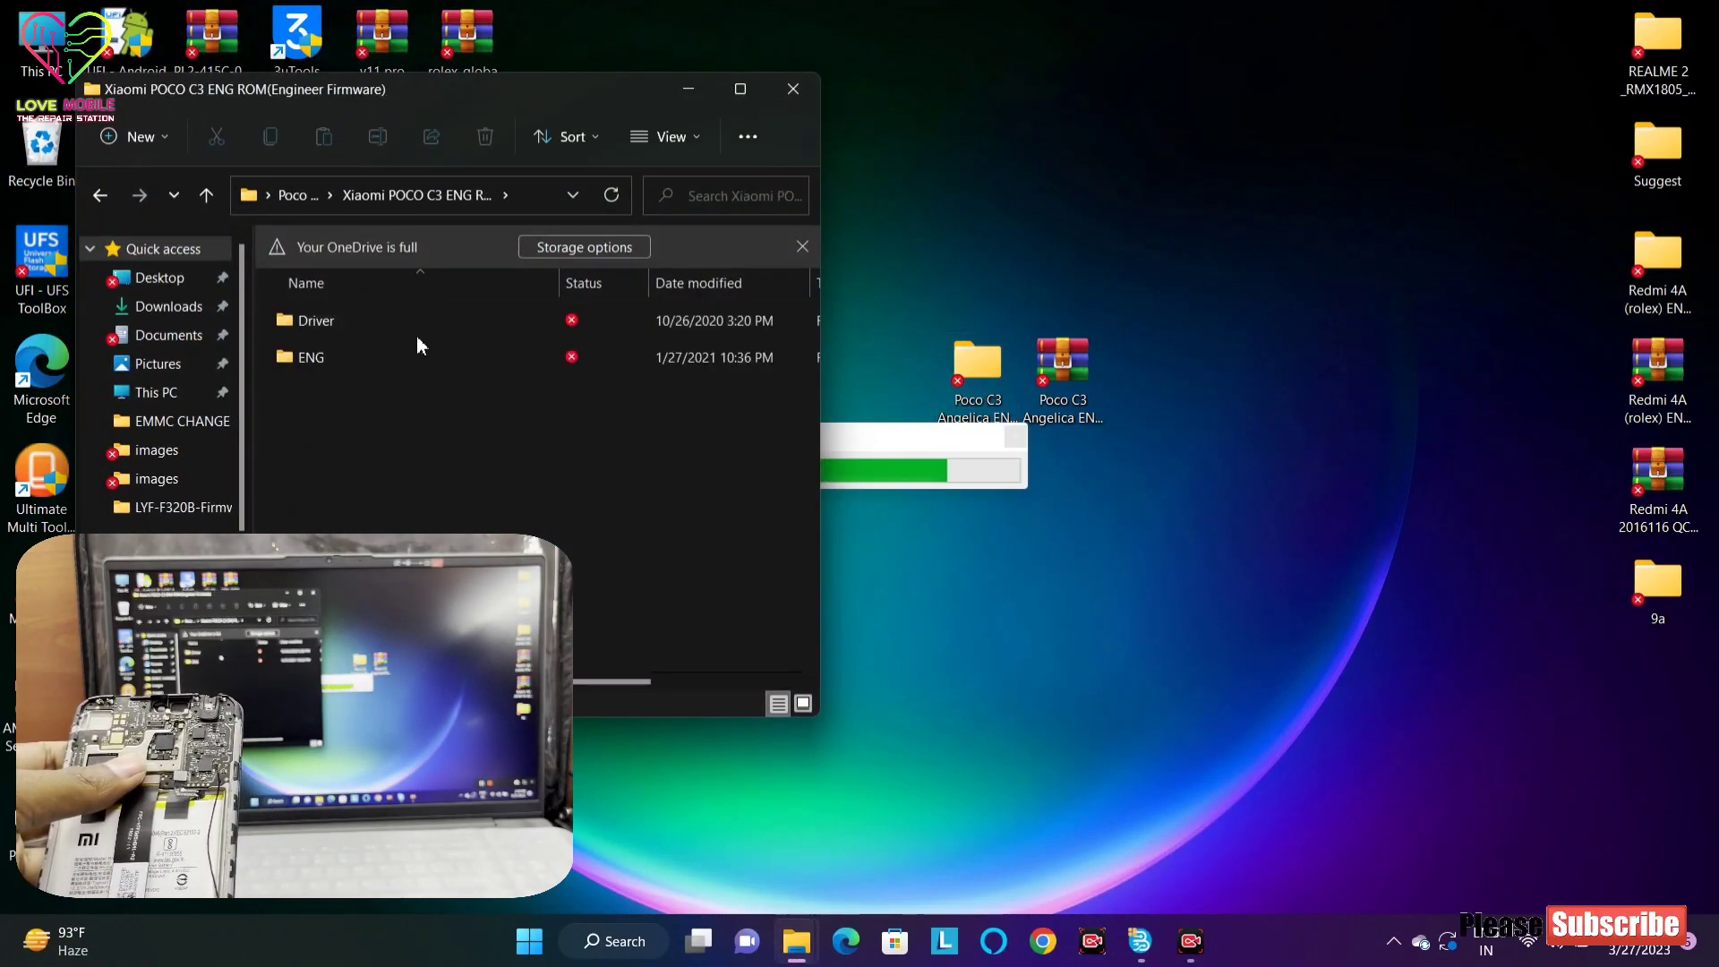
pyautogui.doubleClick(357, 355)
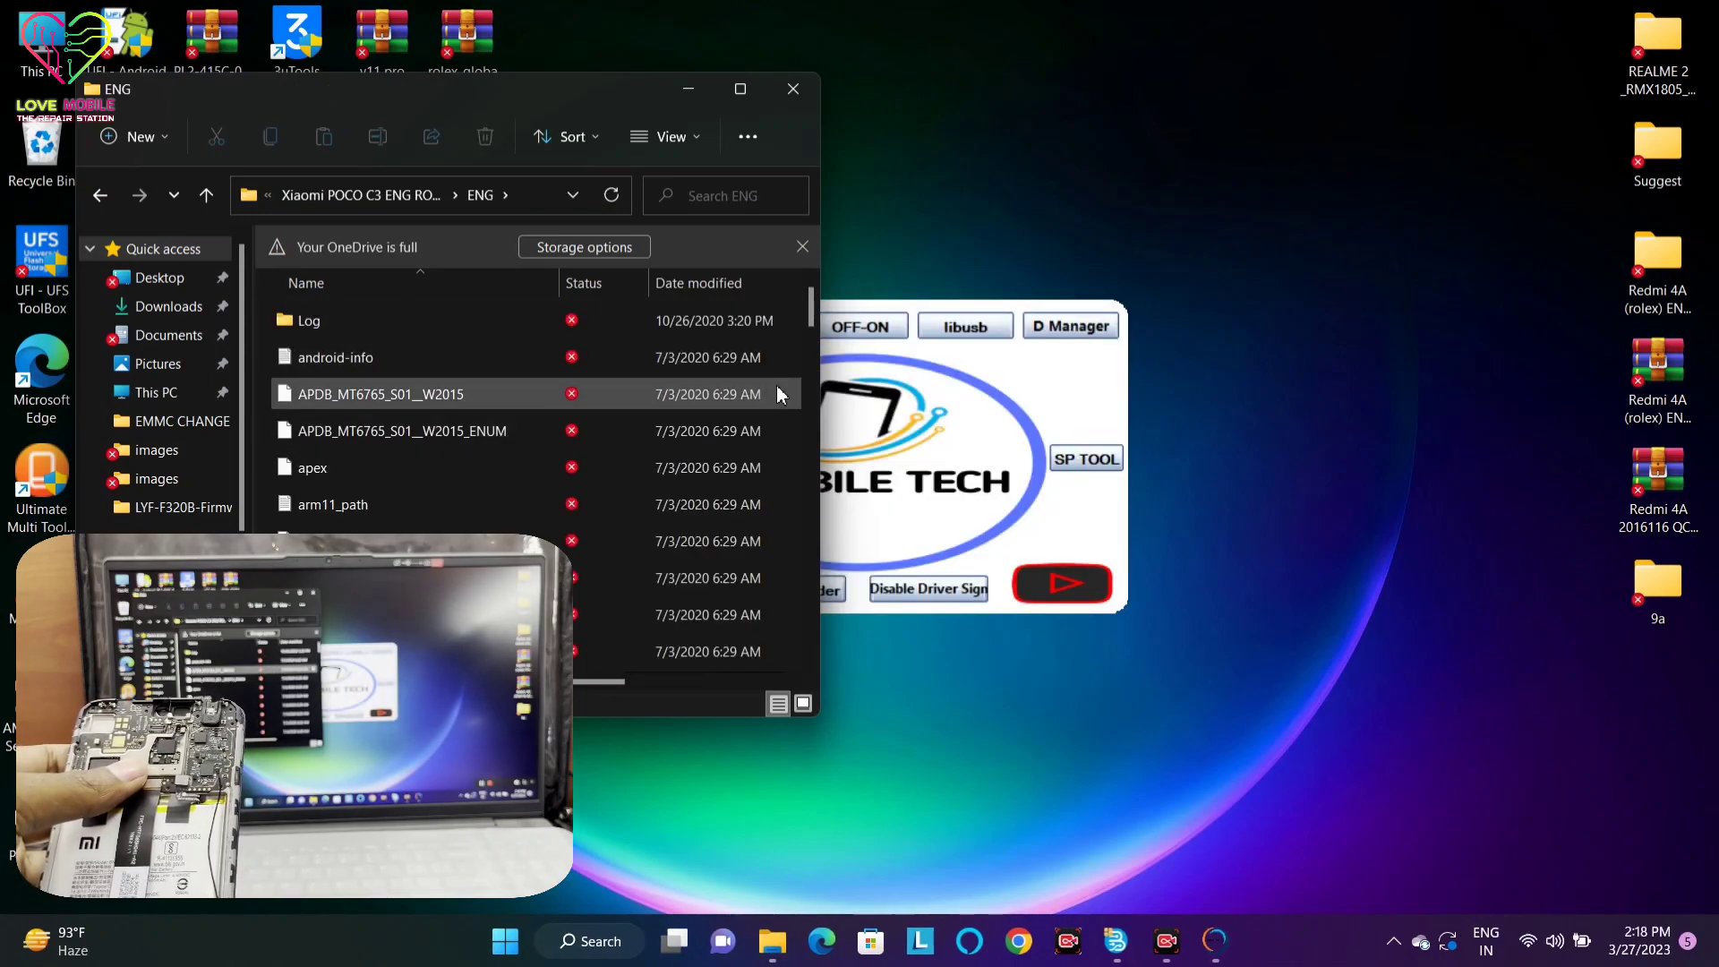
pyautogui.moveTo(813, 308); pyautogui.dragTo(815, 495)
pyautogui.click(788, 513)
pyautogui.click(794, 91)
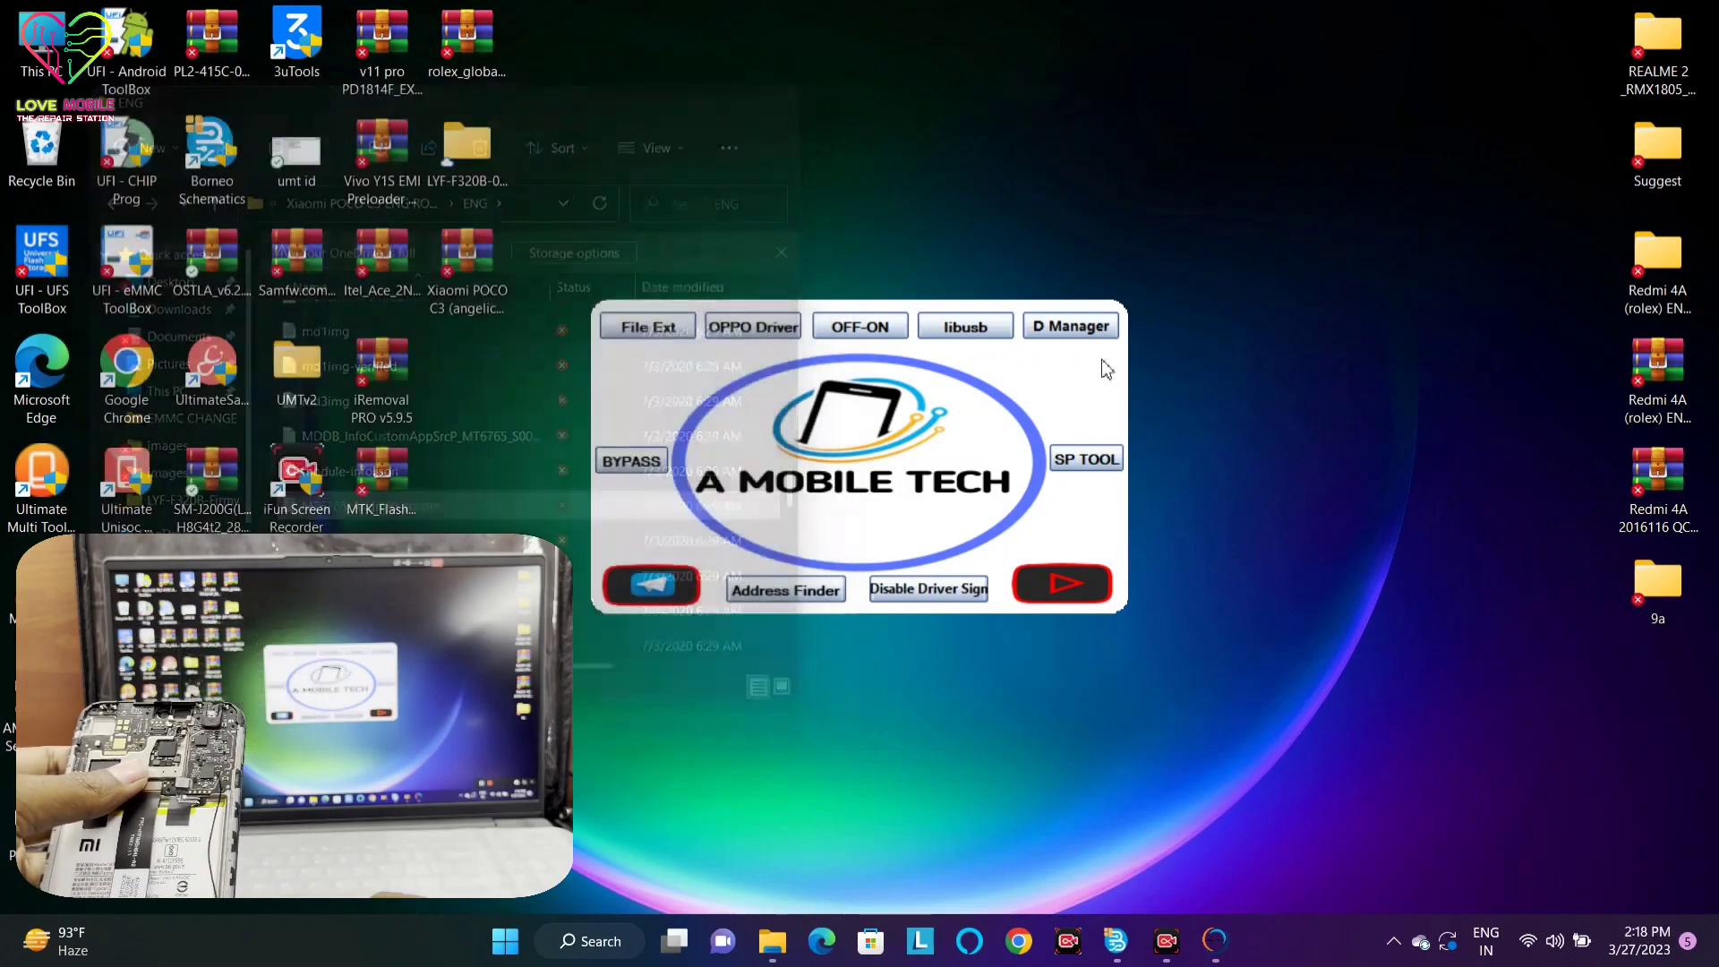
# Launch the SP Flash Tool and load MT6765_Android_scatter from the extracted Poco C3 ROM's ENG folder as the scatter-loading file
pyautogui.click(1099, 460)
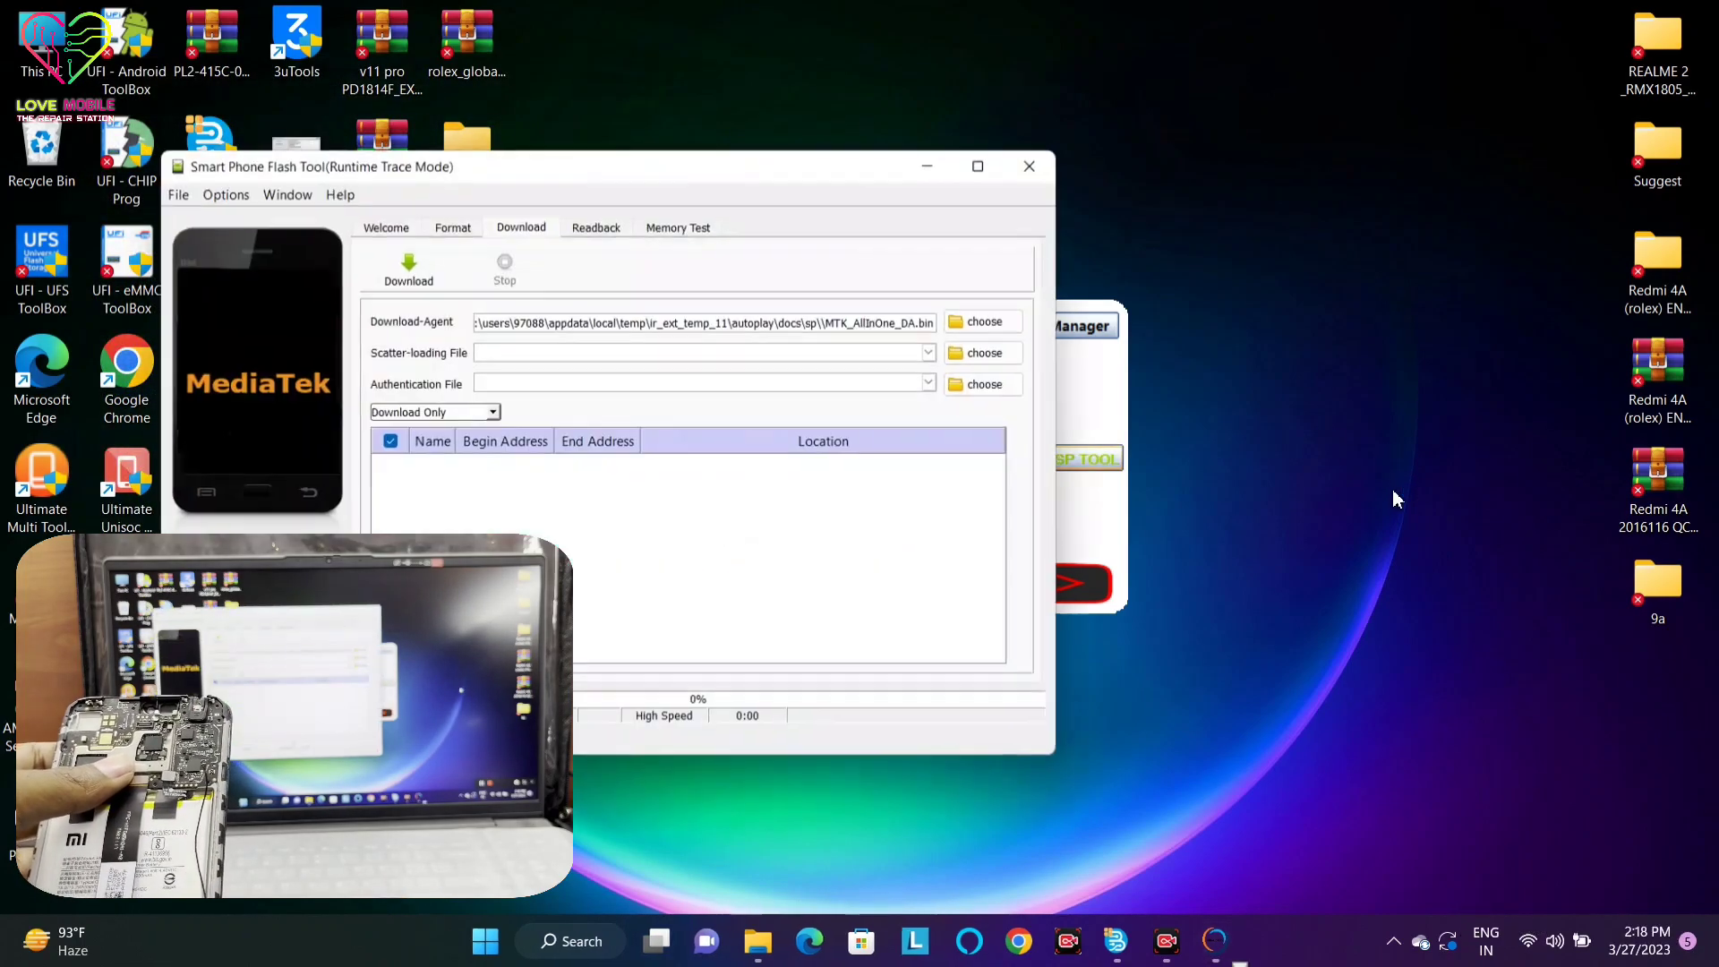
pyautogui.moveTo(830, 161); pyautogui.dragTo(1333, 116)
pyautogui.click(1486, 307)
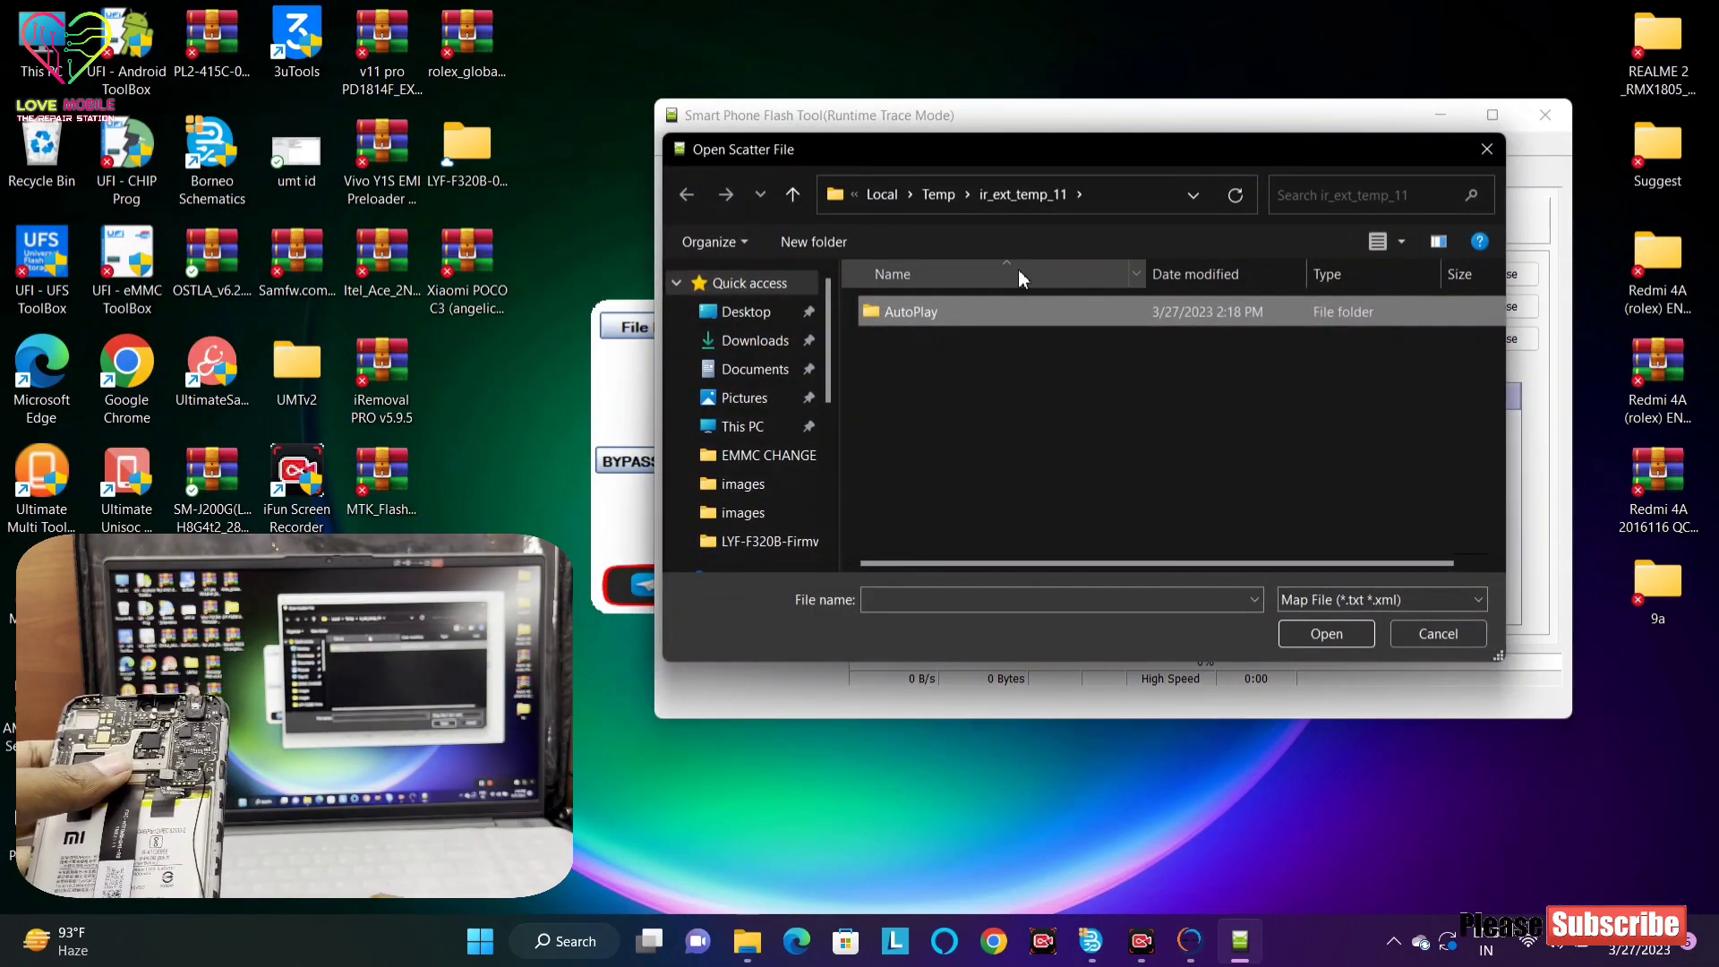
pyautogui.click(766, 310)
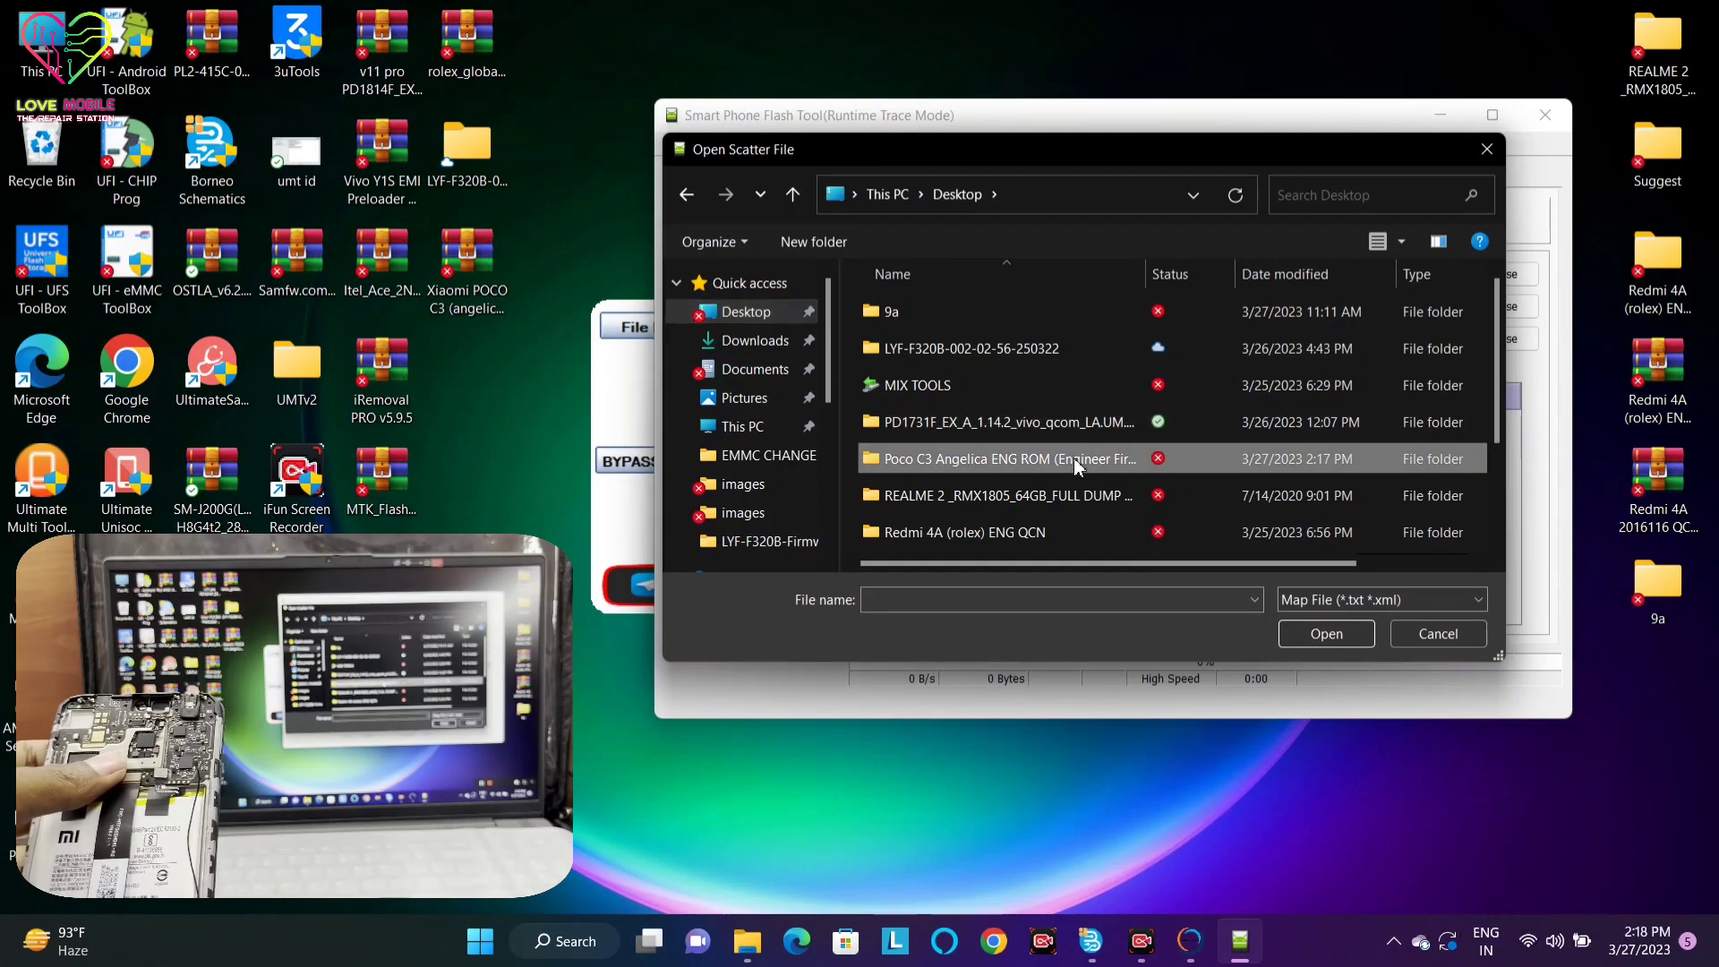
pyautogui.doubleClick(1073, 458)
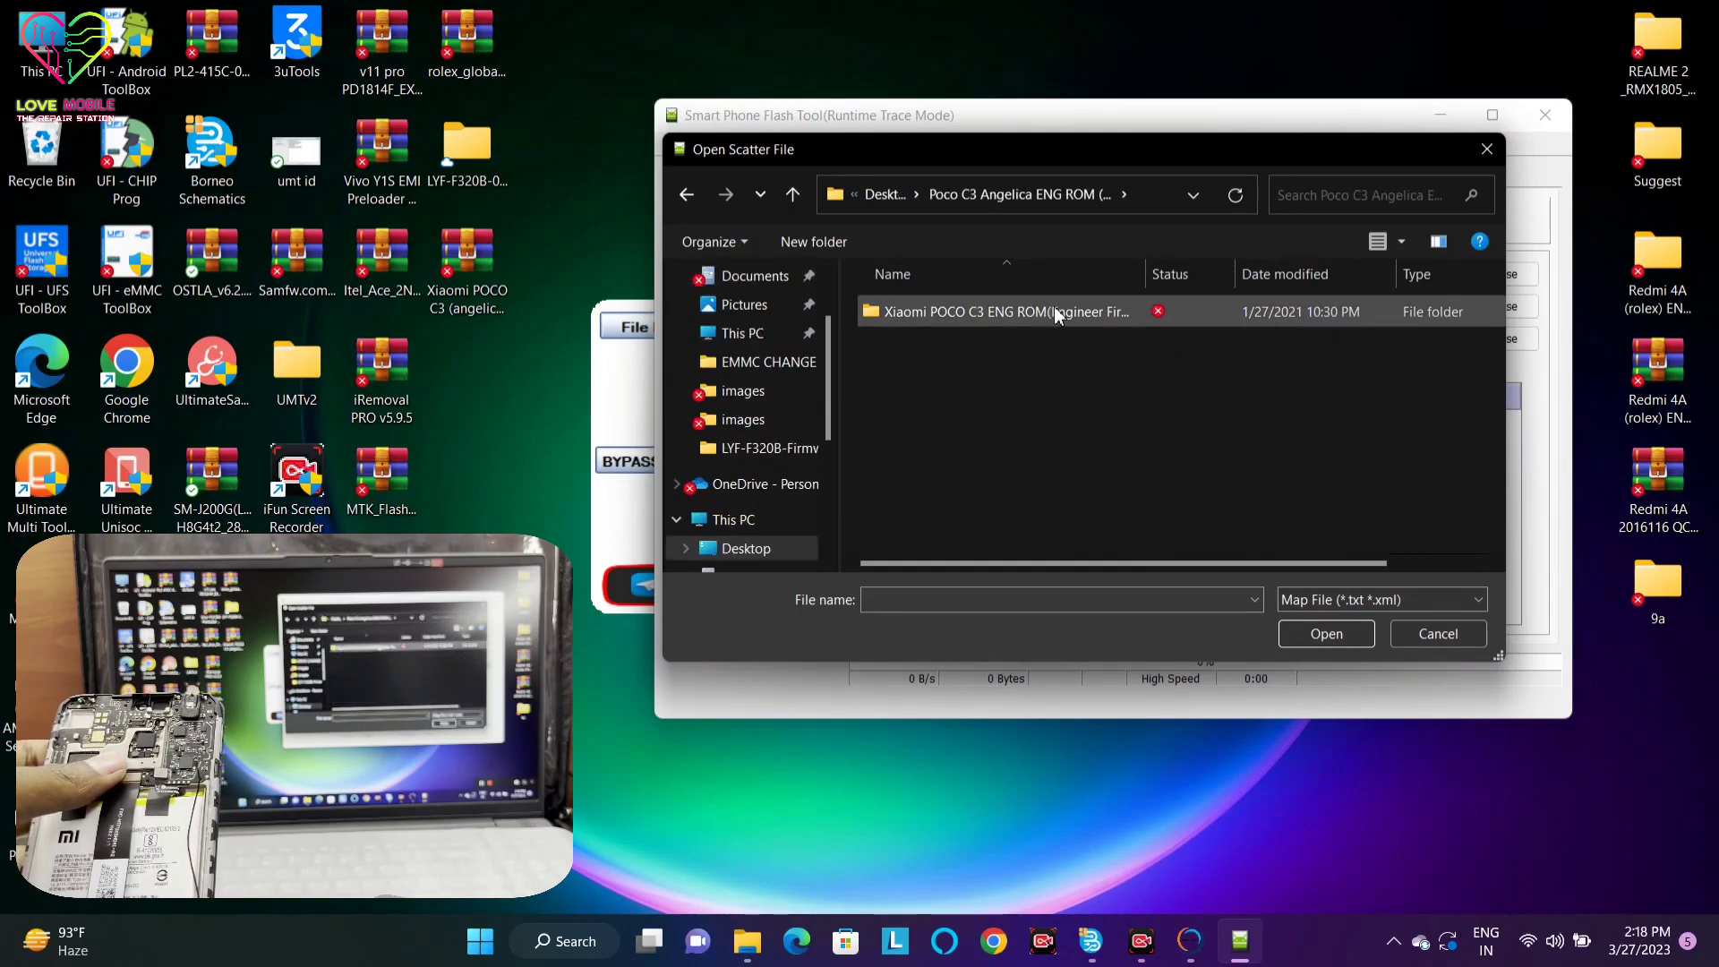
pyautogui.click(1090, 311)
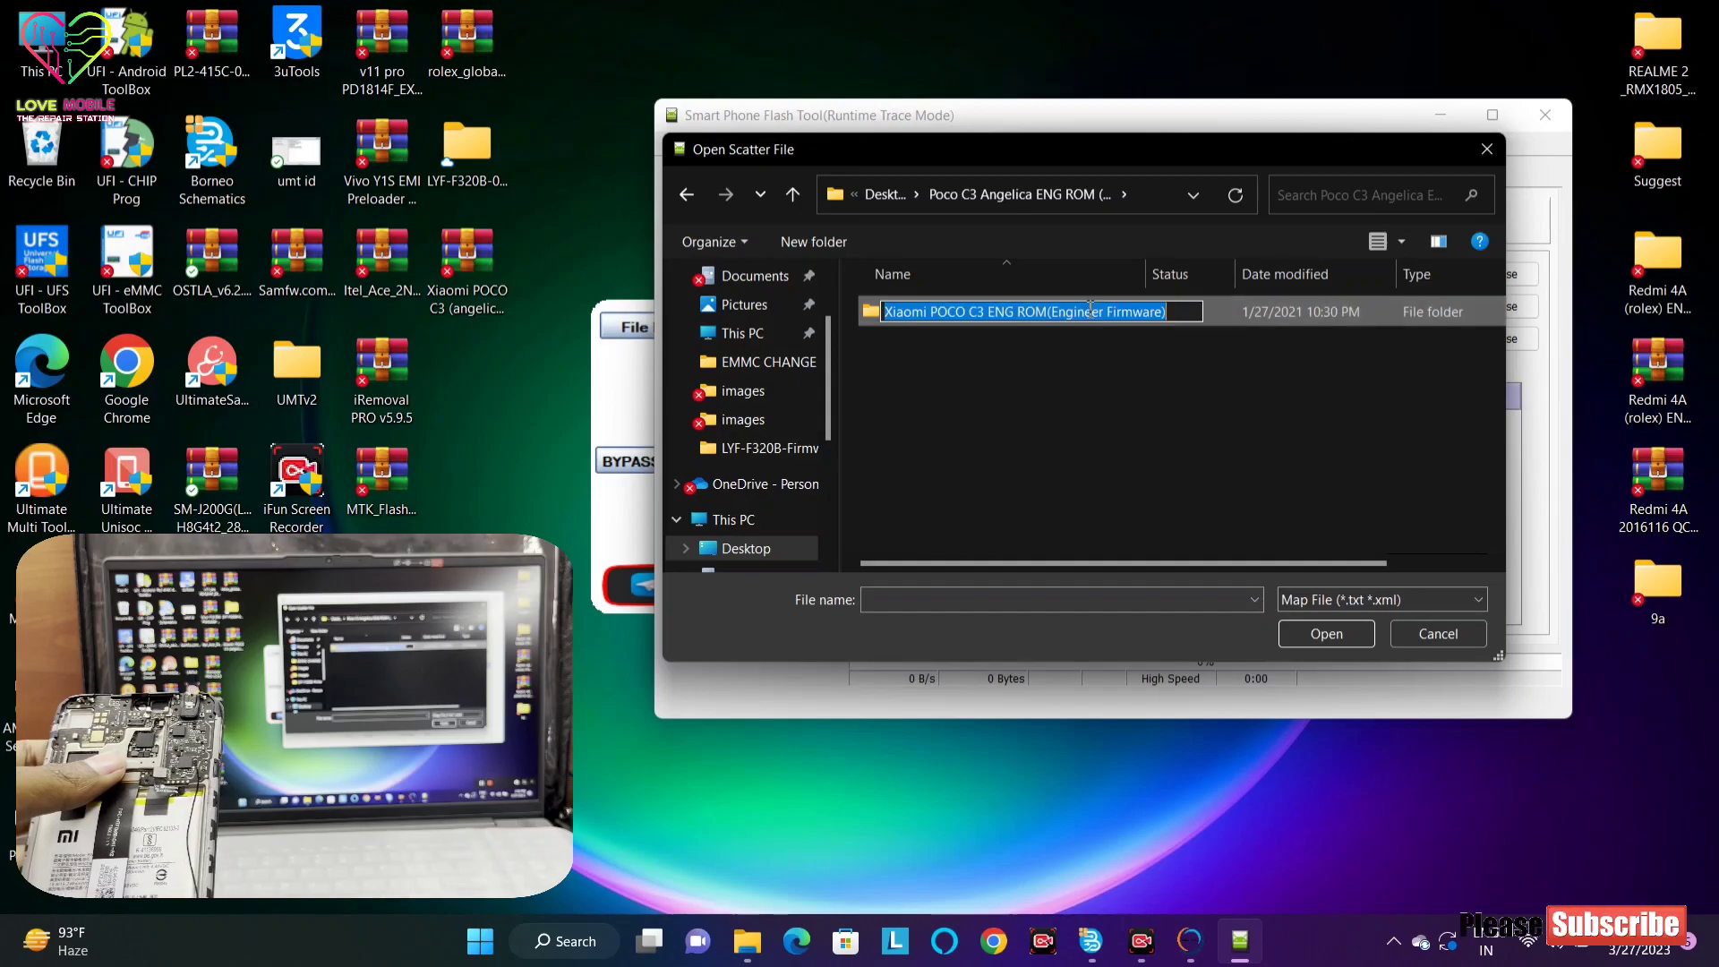
pyautogui.doubleClick(1224, 312)
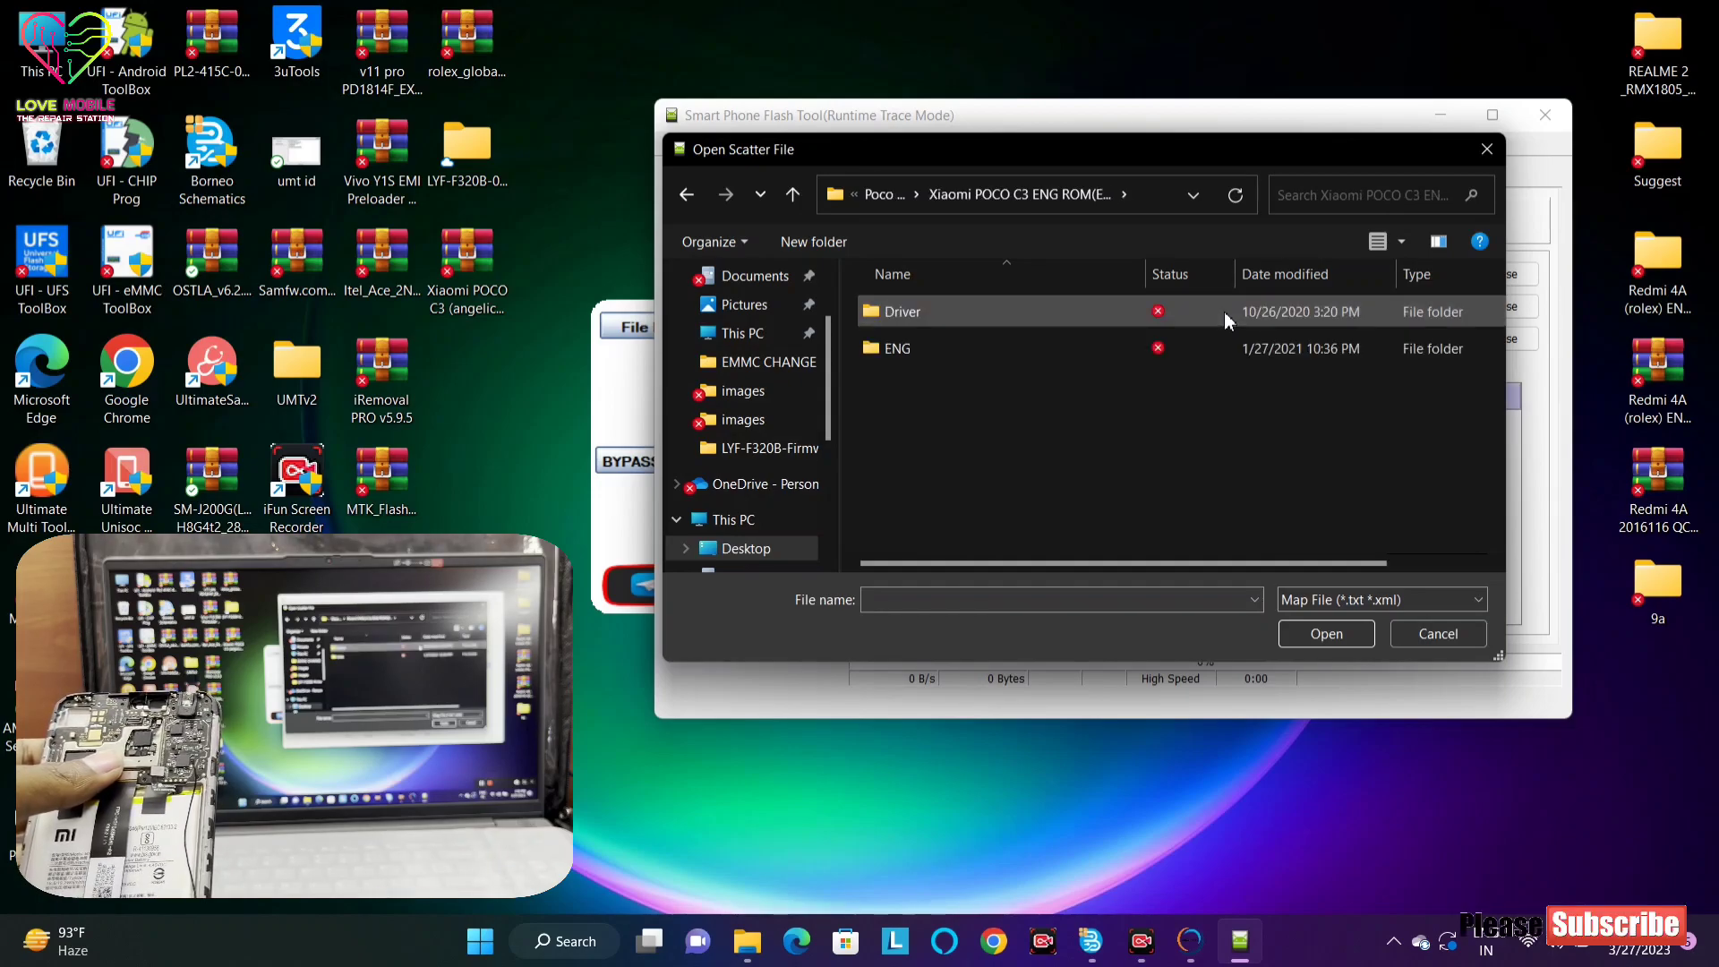
pyautogui.doubleClick(990, 341)
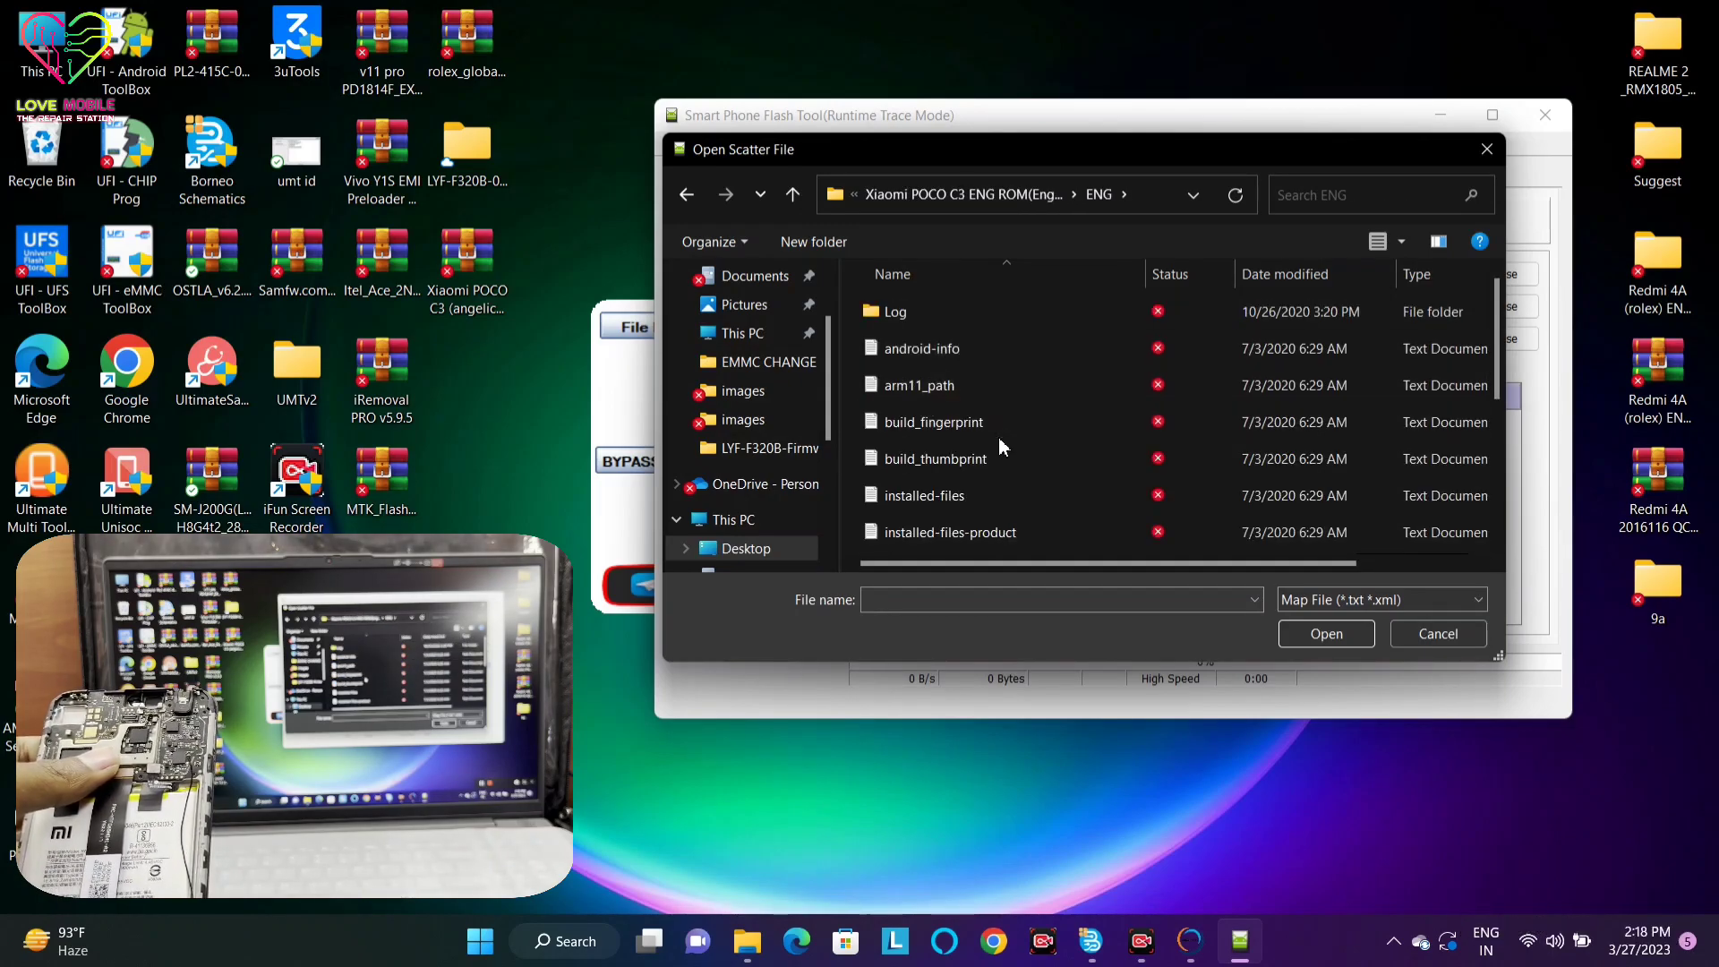
pyautogui.moveTo(1496, 359); pyautogui.dragTo(1497, 487)
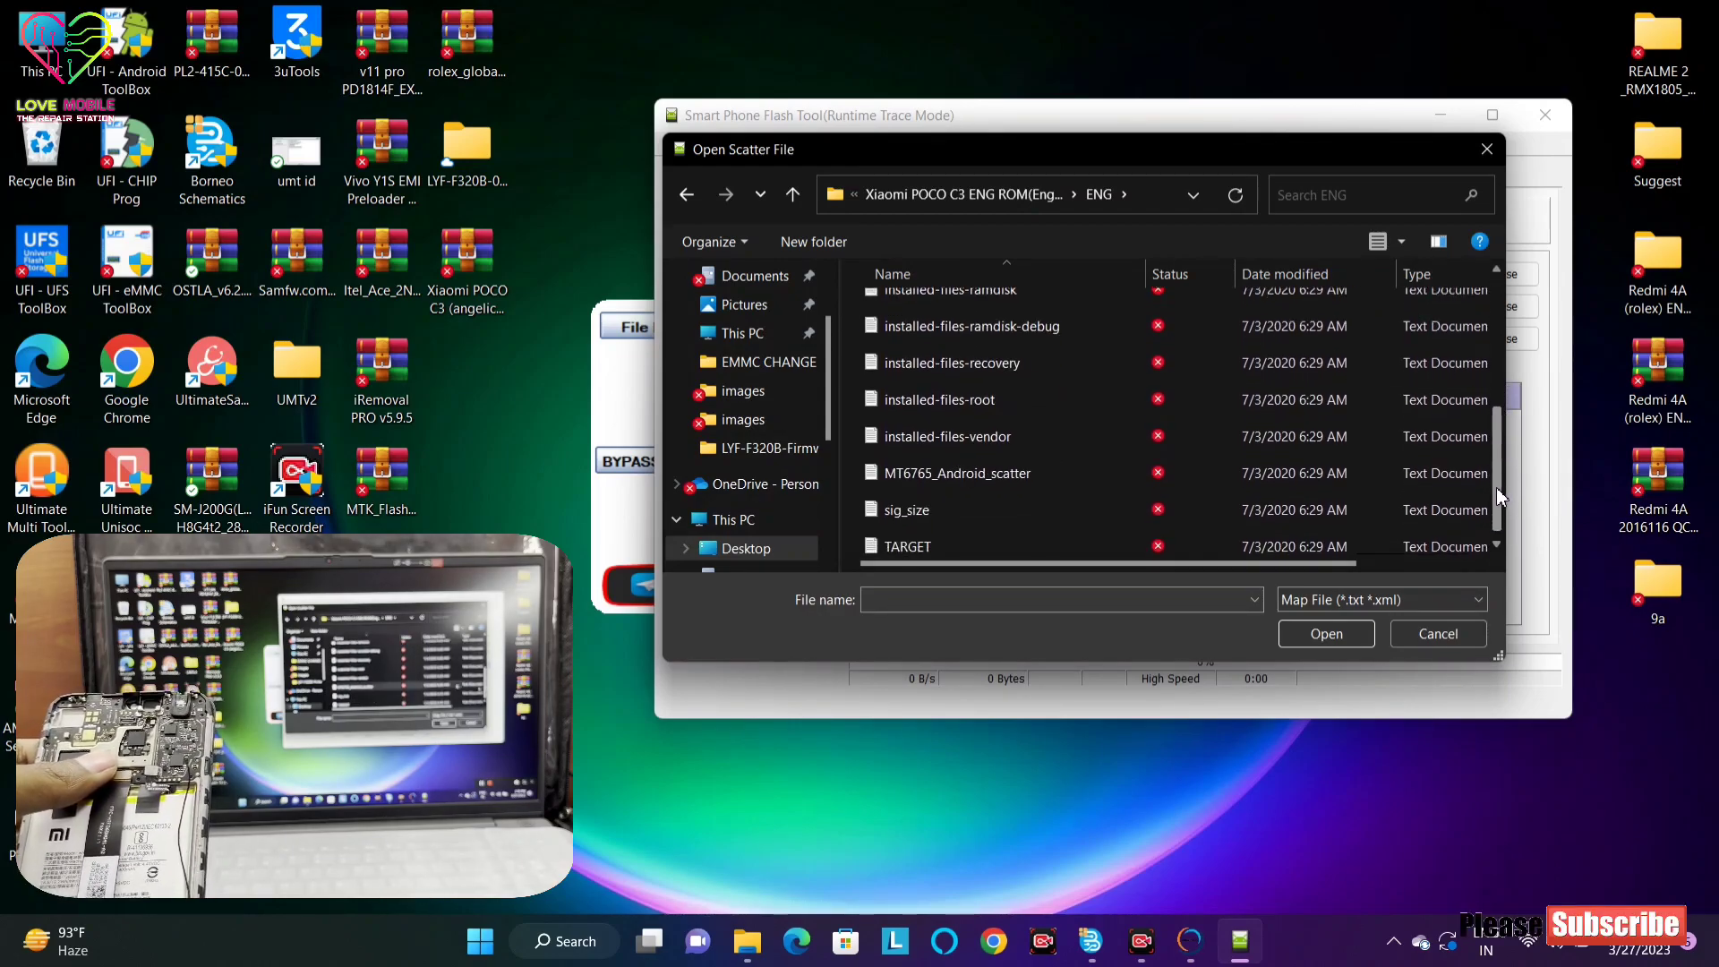
pyautogui.click(1154, 472)
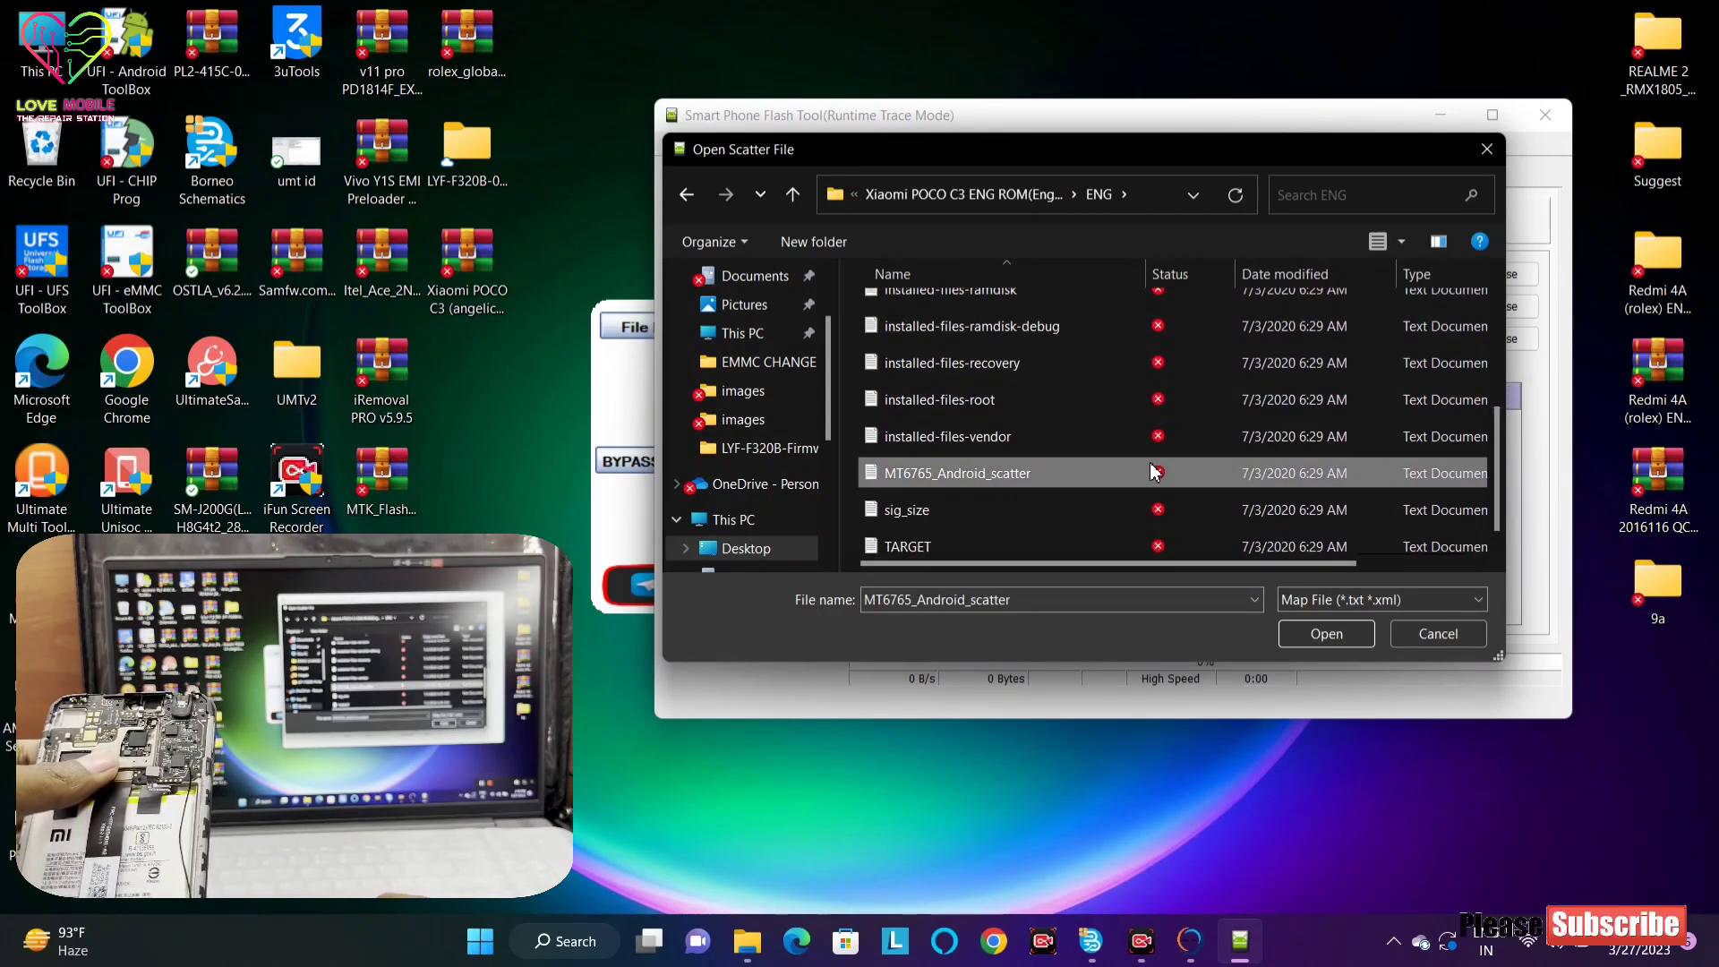
pyautogui.doubleClick(997, 474)
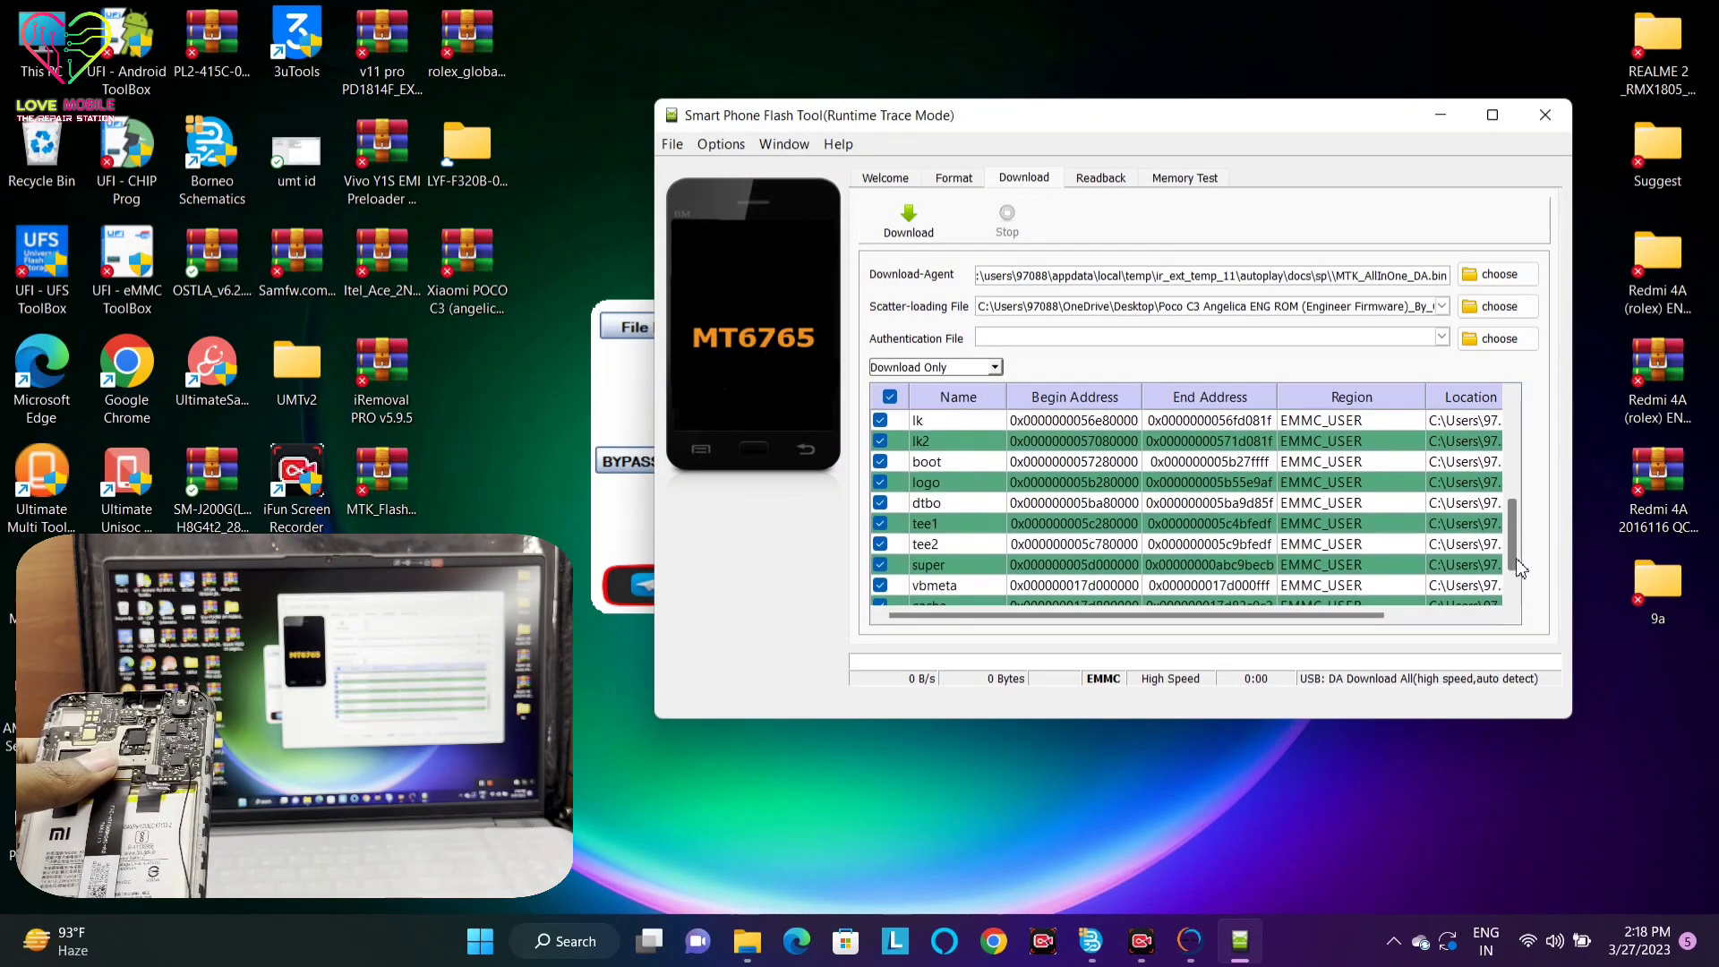
# Review the loaded partition list and exclude the cust partition from the download
pyautogui.moveTo(1516, 459); pyautogui.dragTo(1518, 609)
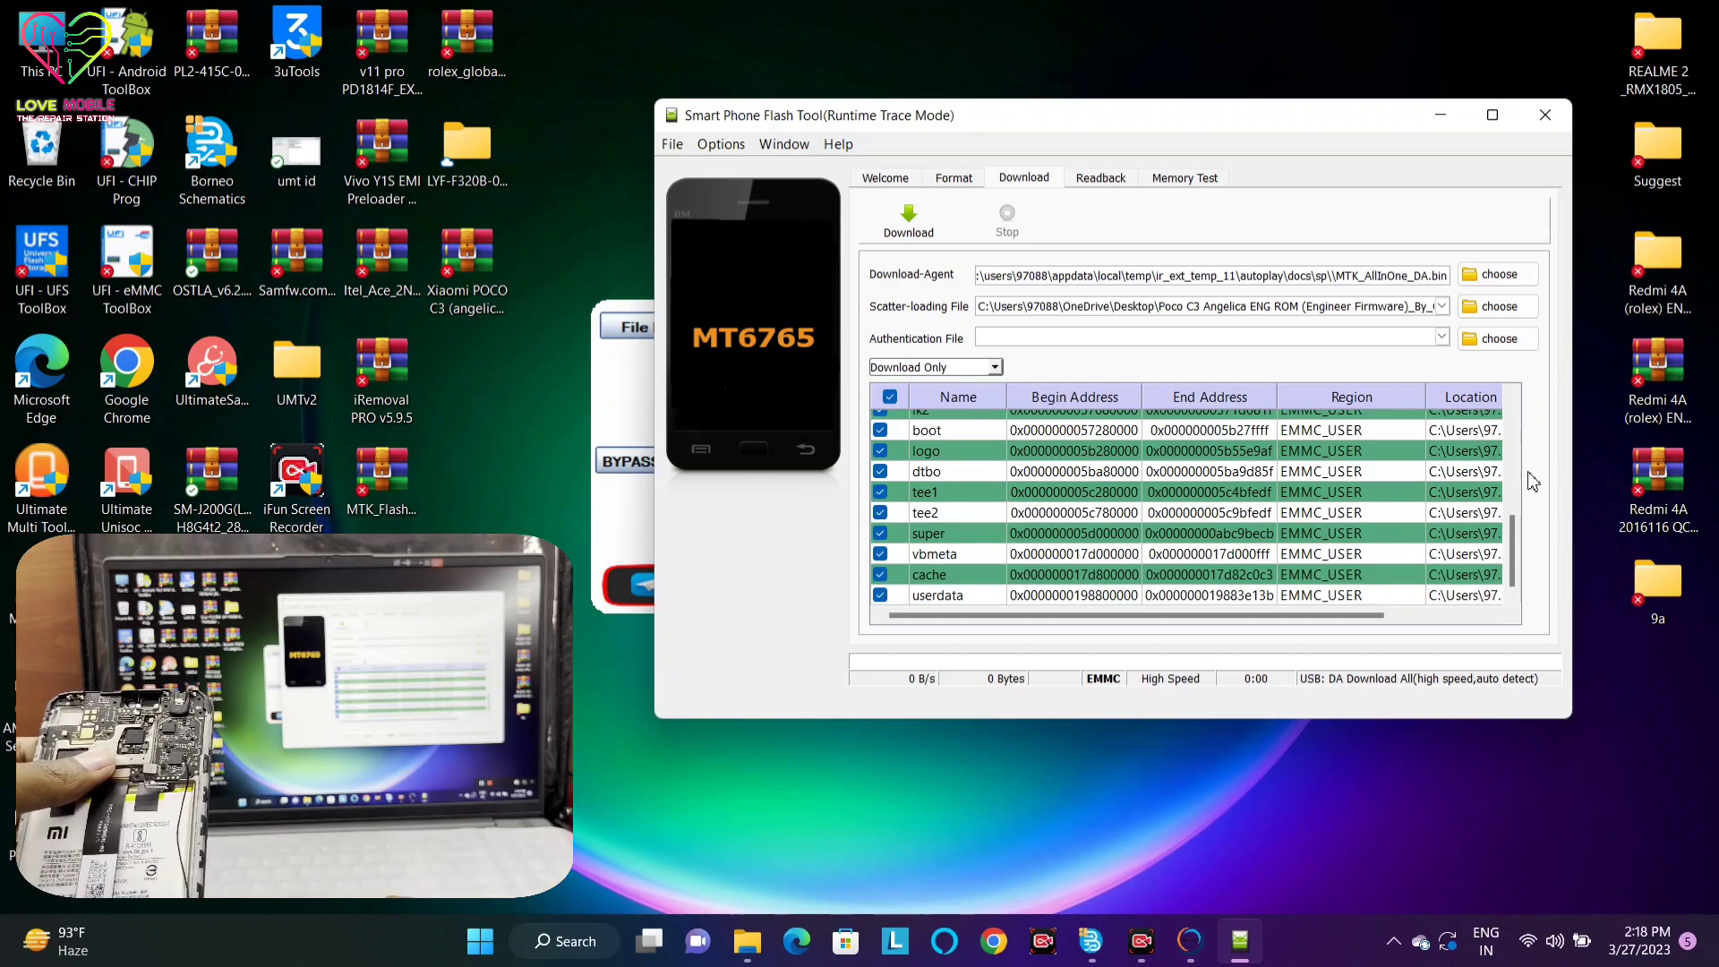
pyautogui.click(1513, 397)
pyautogui.click(1514, 397)
pyautogui.click(1513, 396)
pyautogui.click(1514, 397)
pyautogui.click(1514, 397)
pyautogui.click(1514, 397)
pyautogui.click(1514, 397)
pyautogui.click(1513, 397)
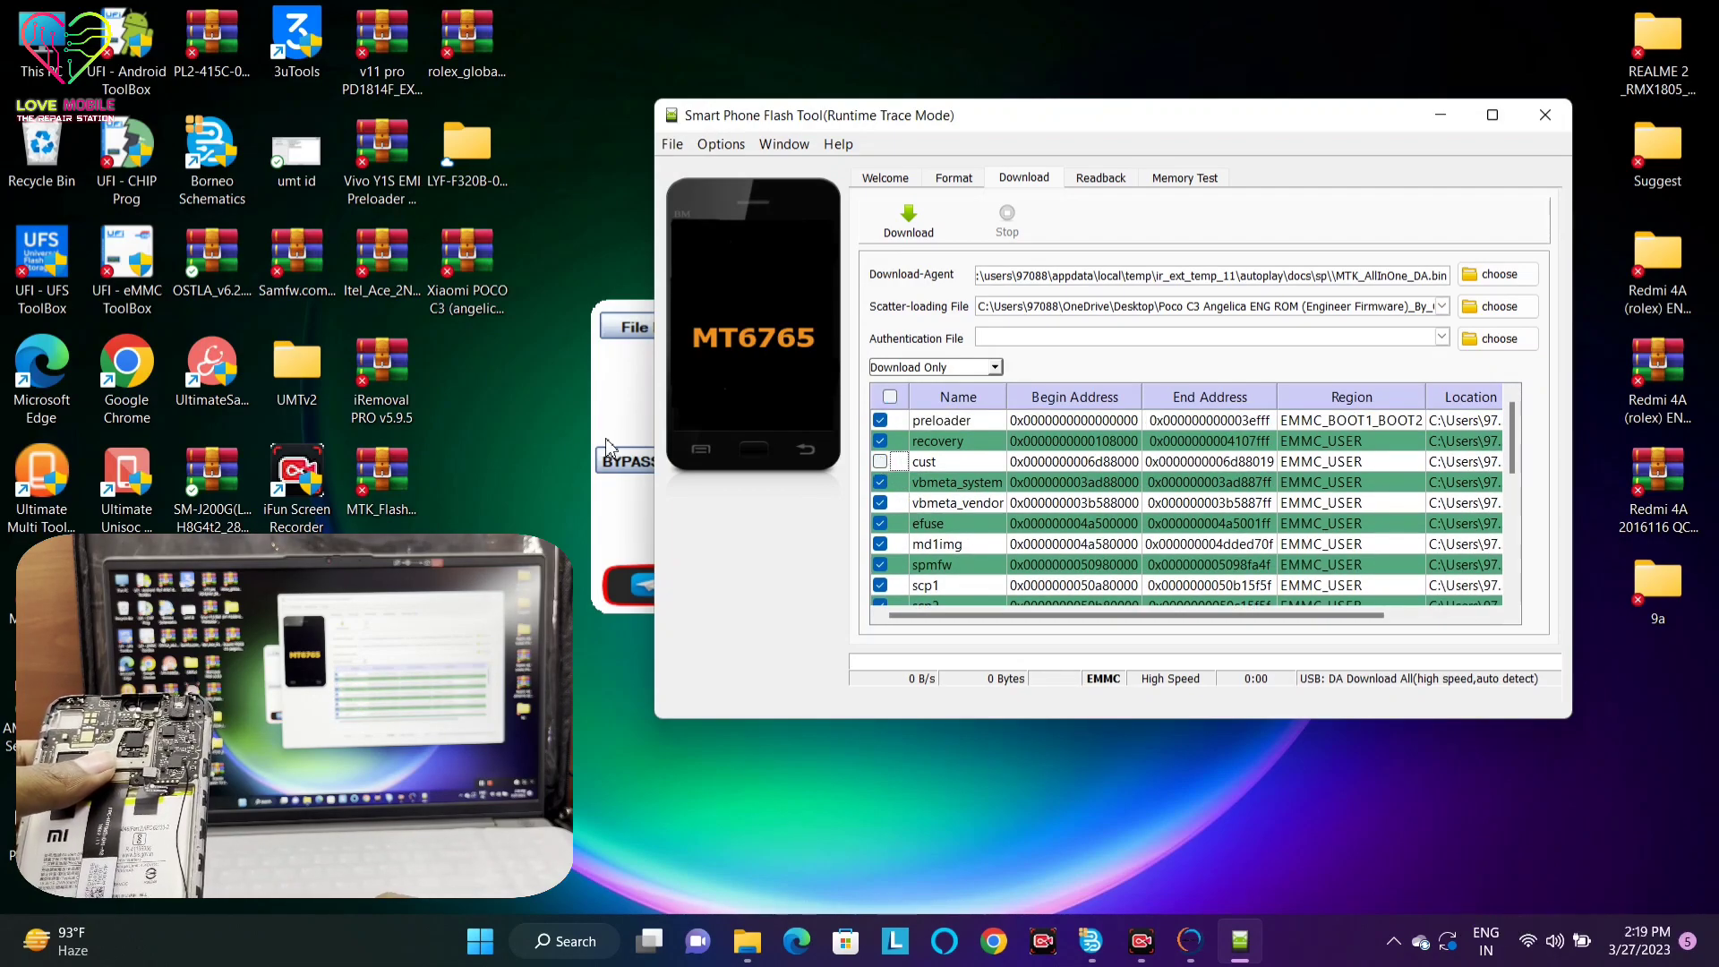
# Switch to the A Mobile Tech launcher to start its Bypass tool
pyautogui.click(610, 405)
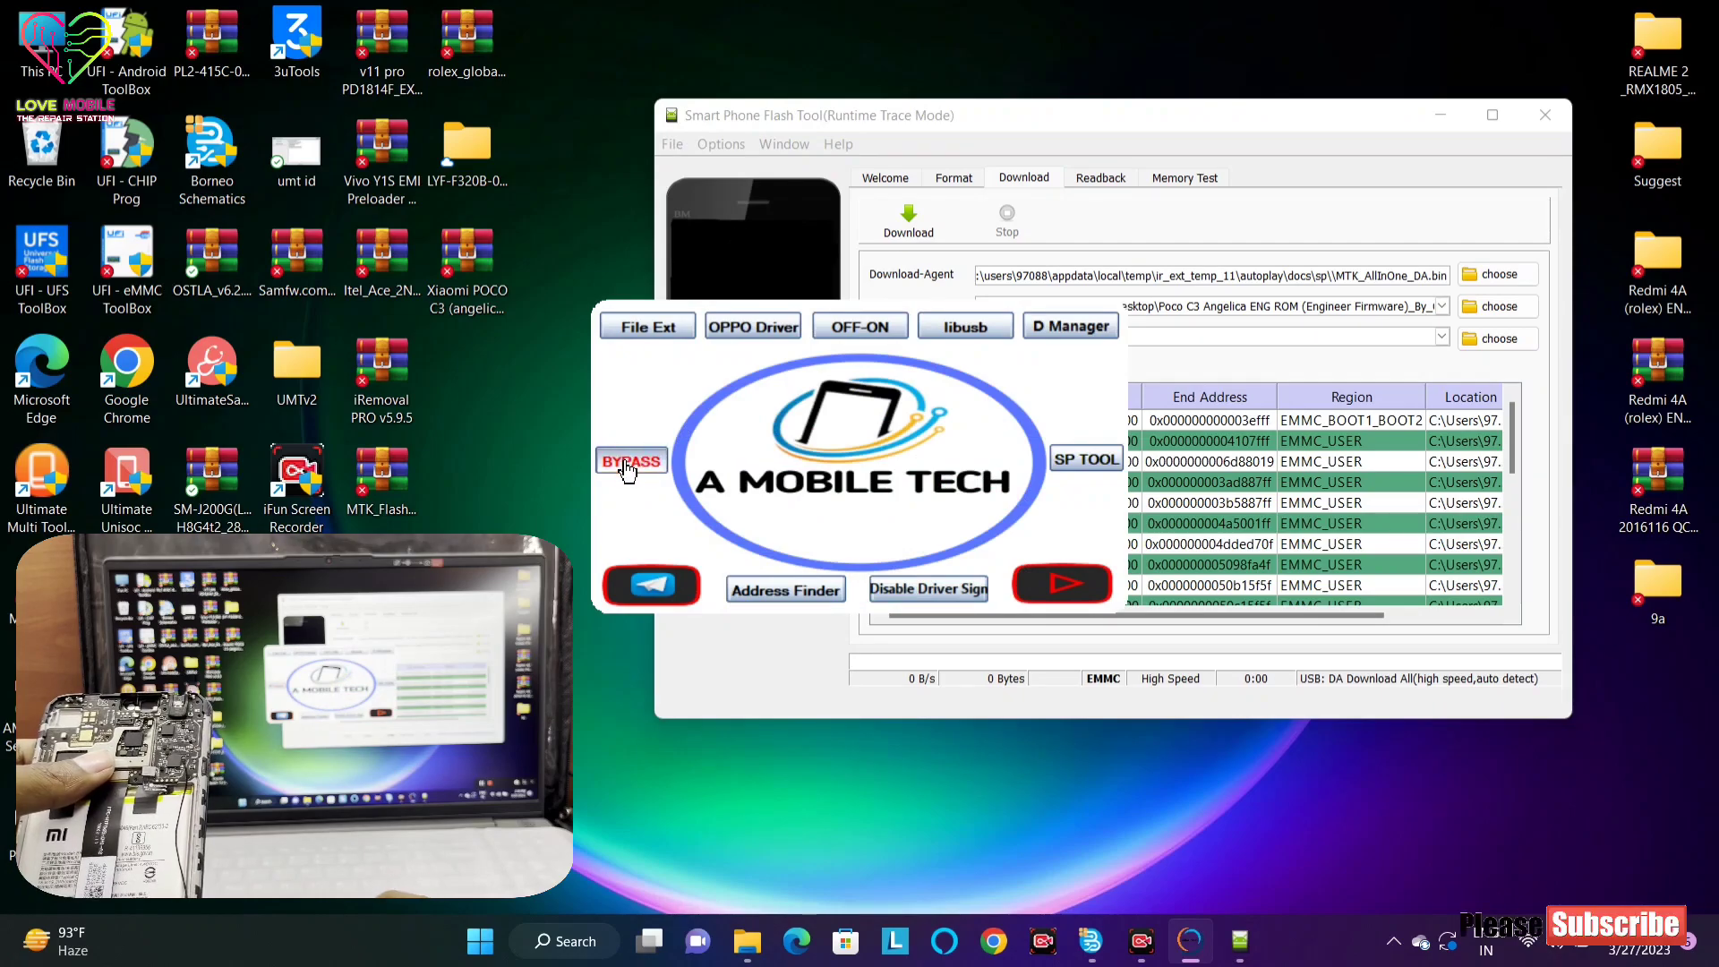
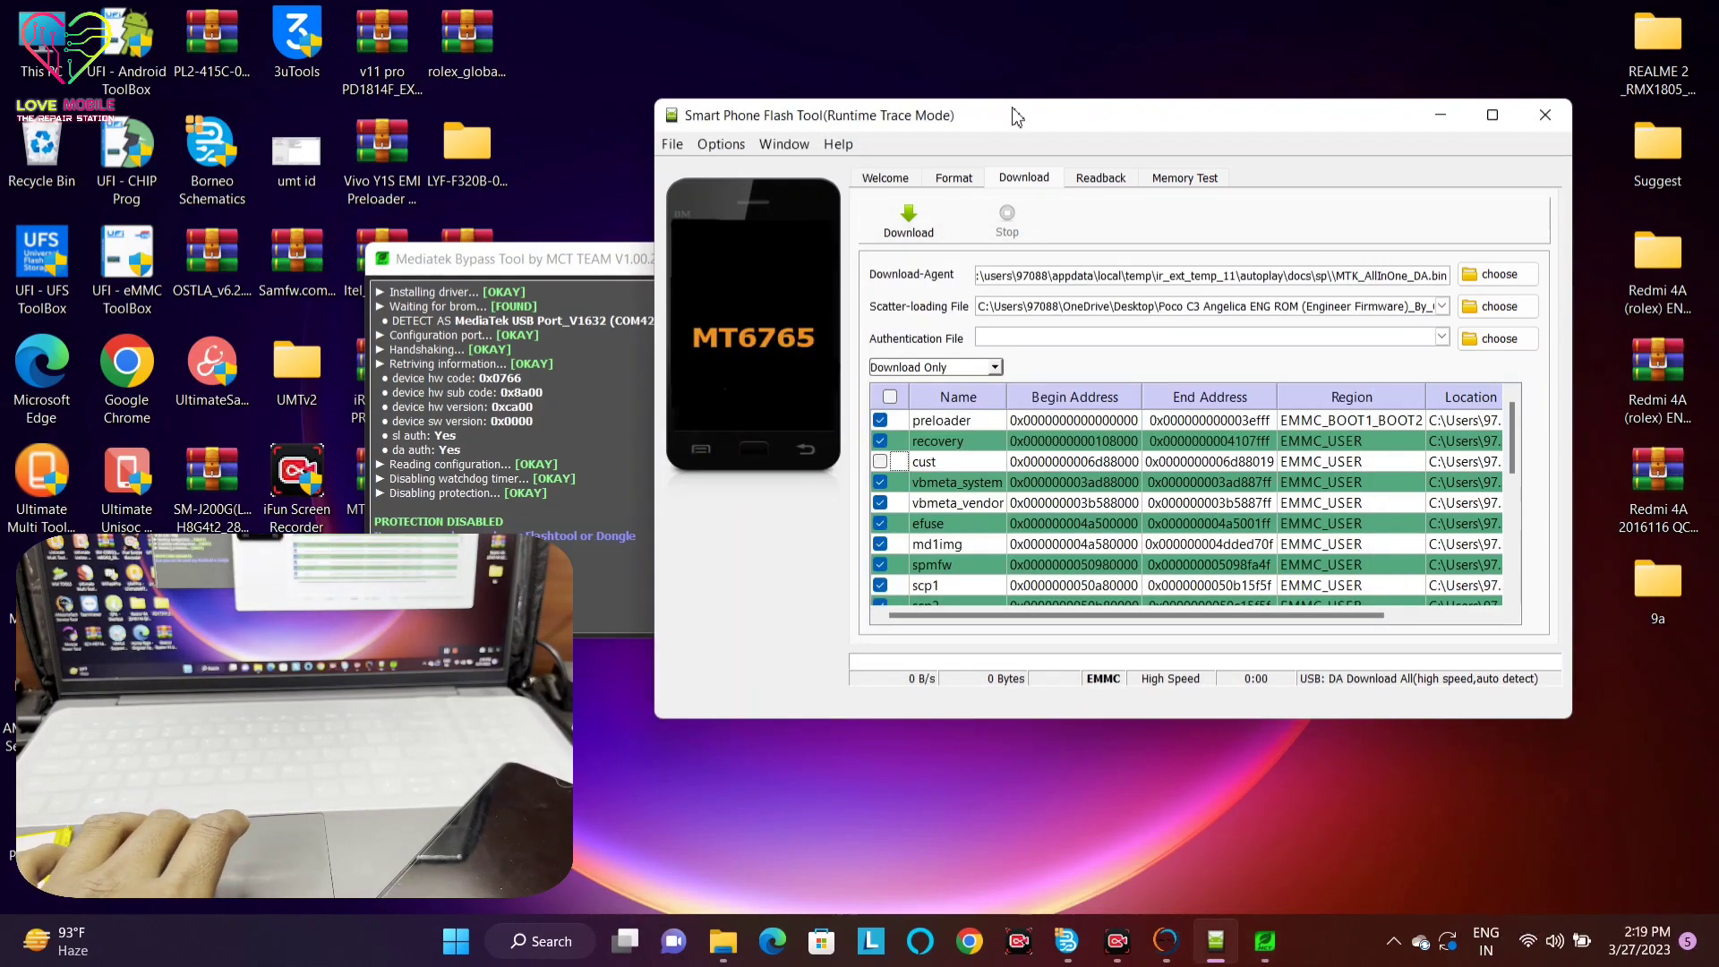
# Try to flash the selected partitions in Download Only mode and dismiss the dialog that interrupts the download
pyautogui.click(911, 215)
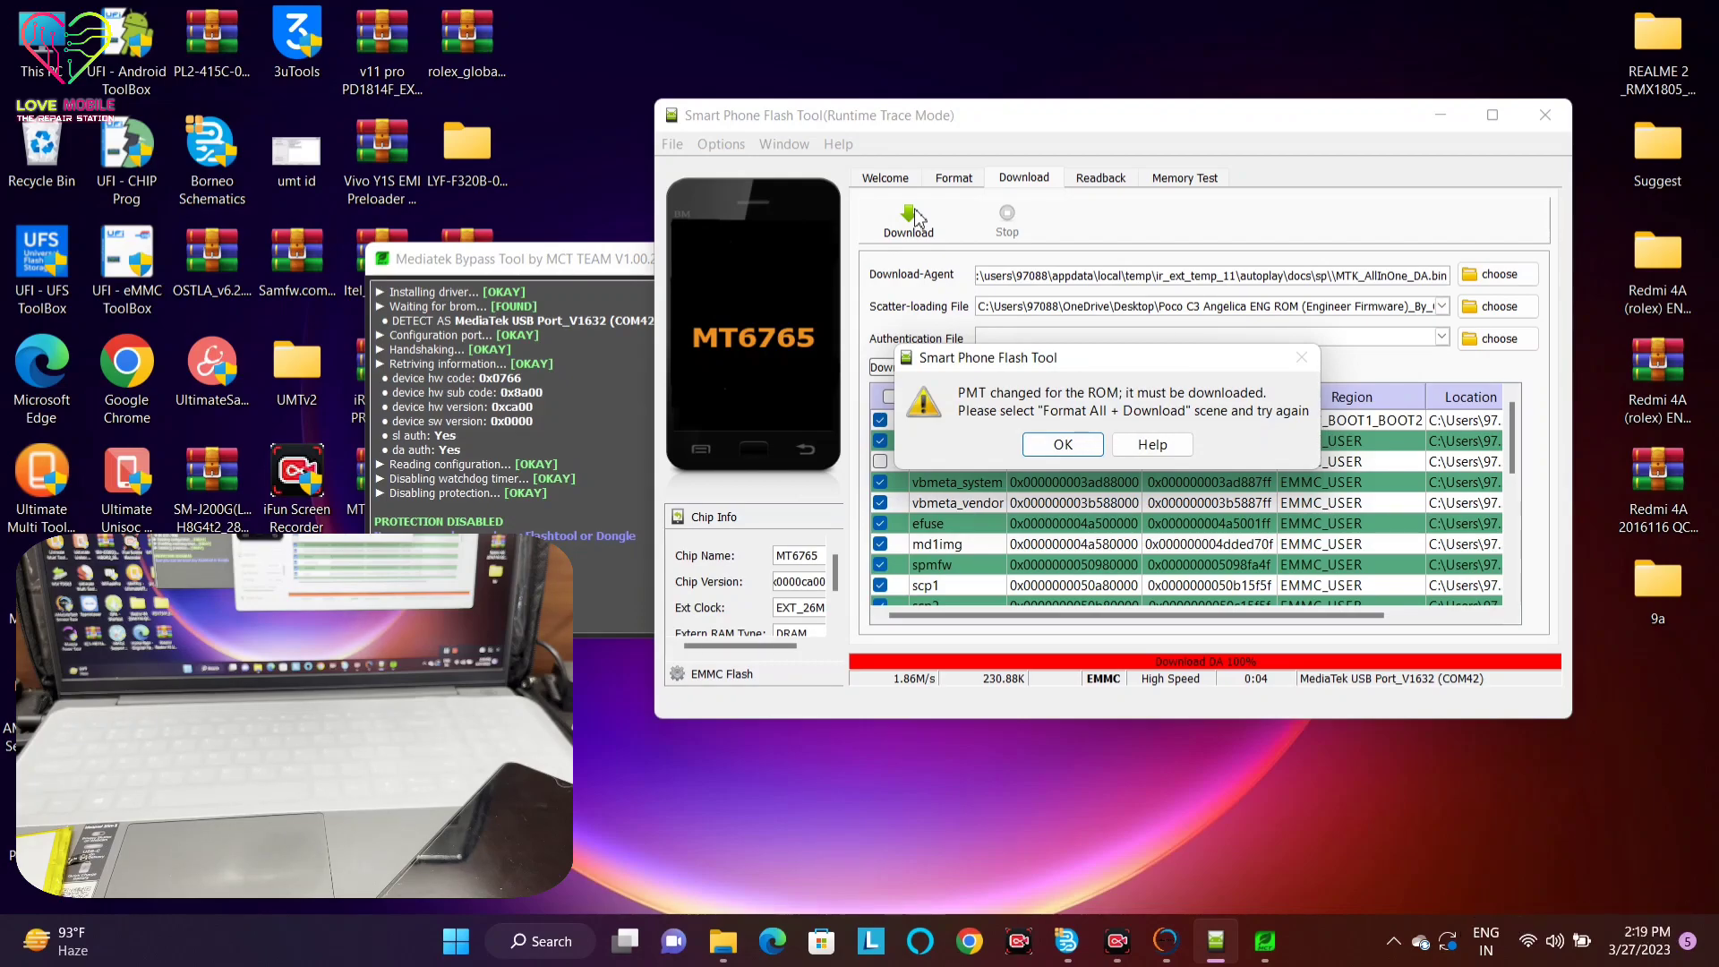
pyautogui.click(1085, 451)
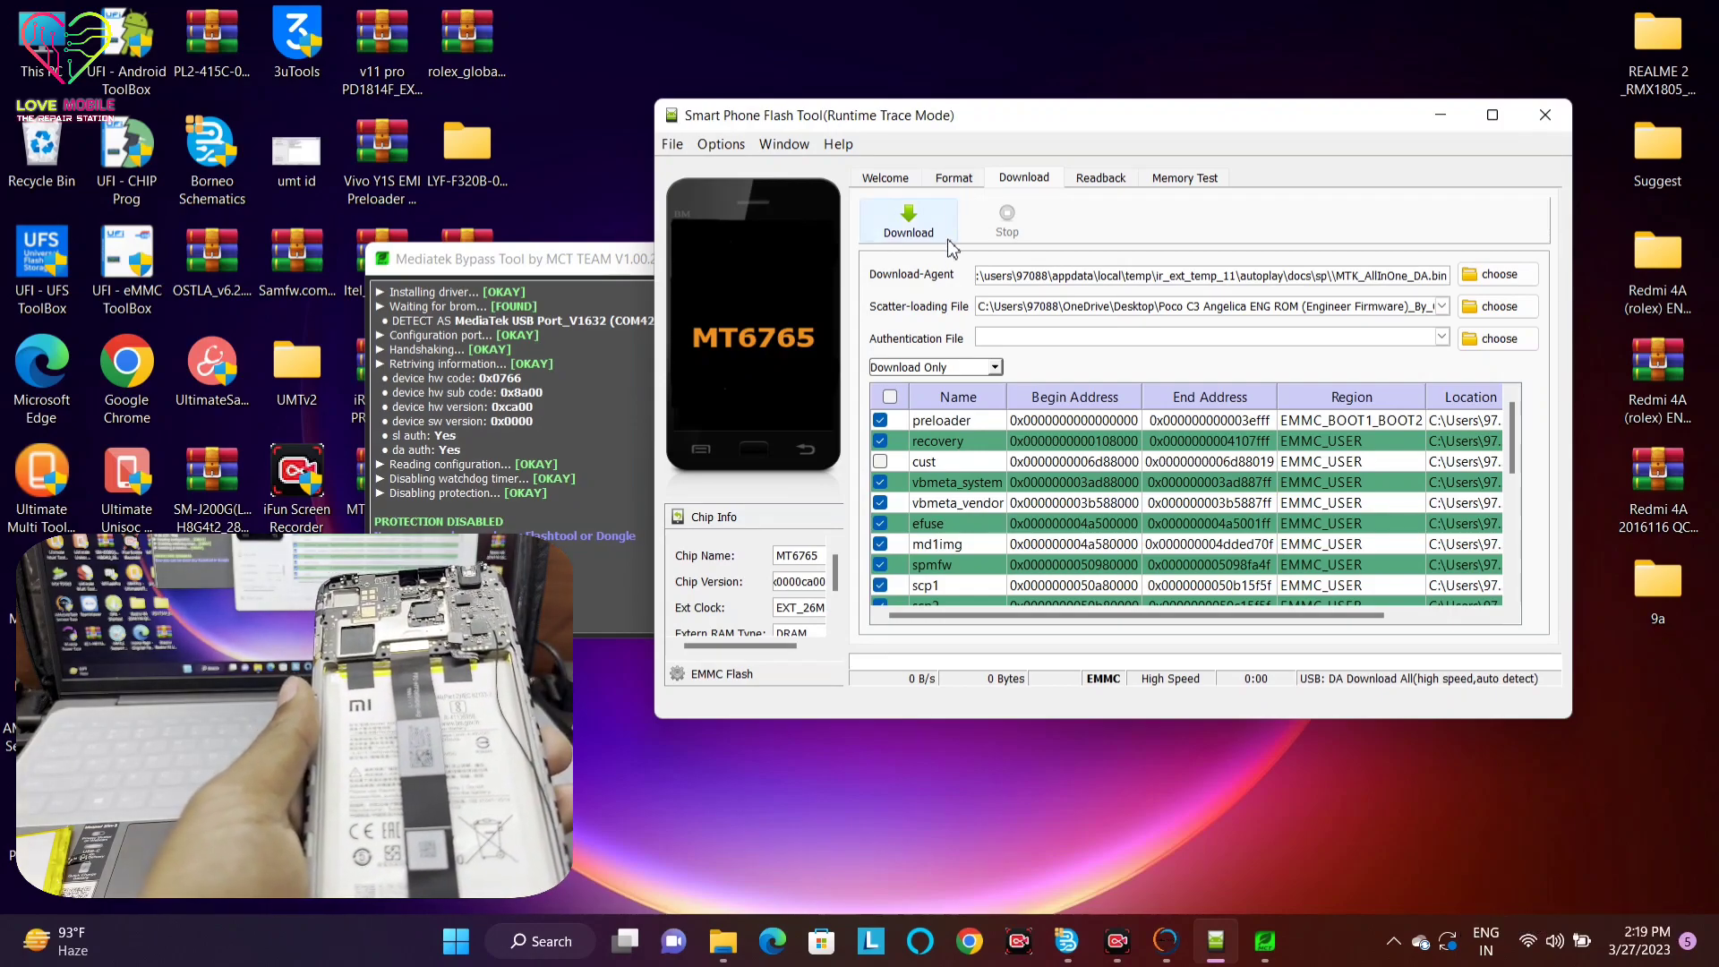
# Try the Format All + Download mode, return to Download Only and reopen the choice of download modes
pyautogui.click(972, 369)
pyautogui.click(956, 397)
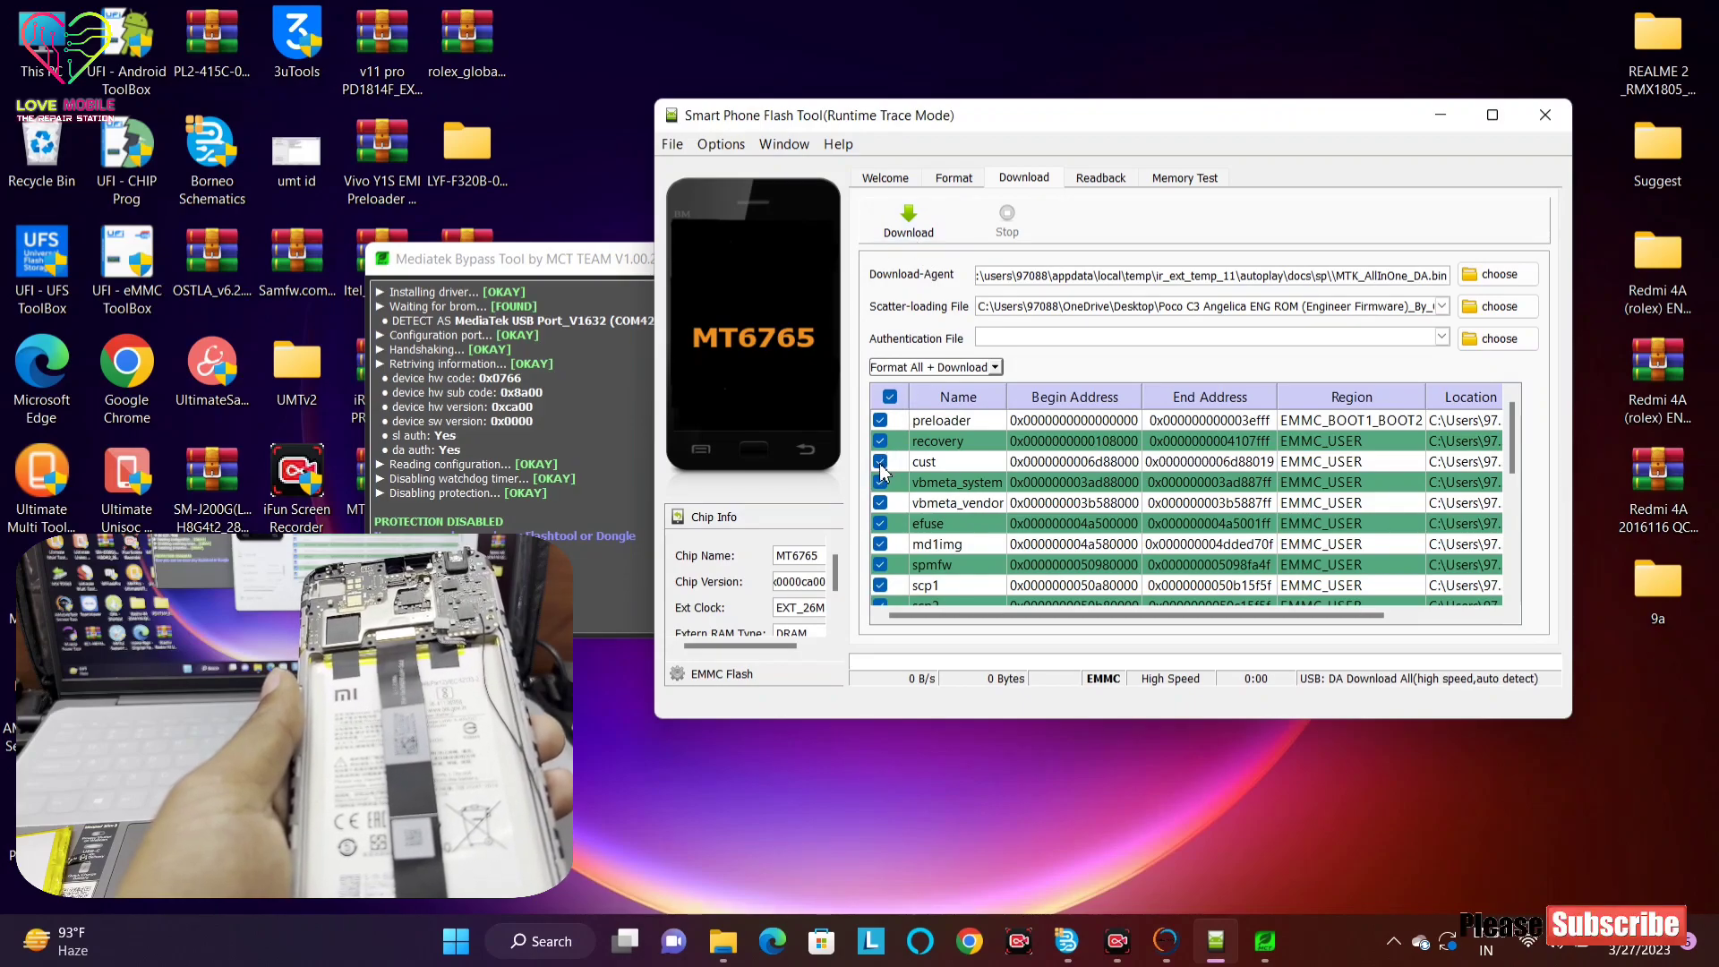
pyautogui.click(910, 368)
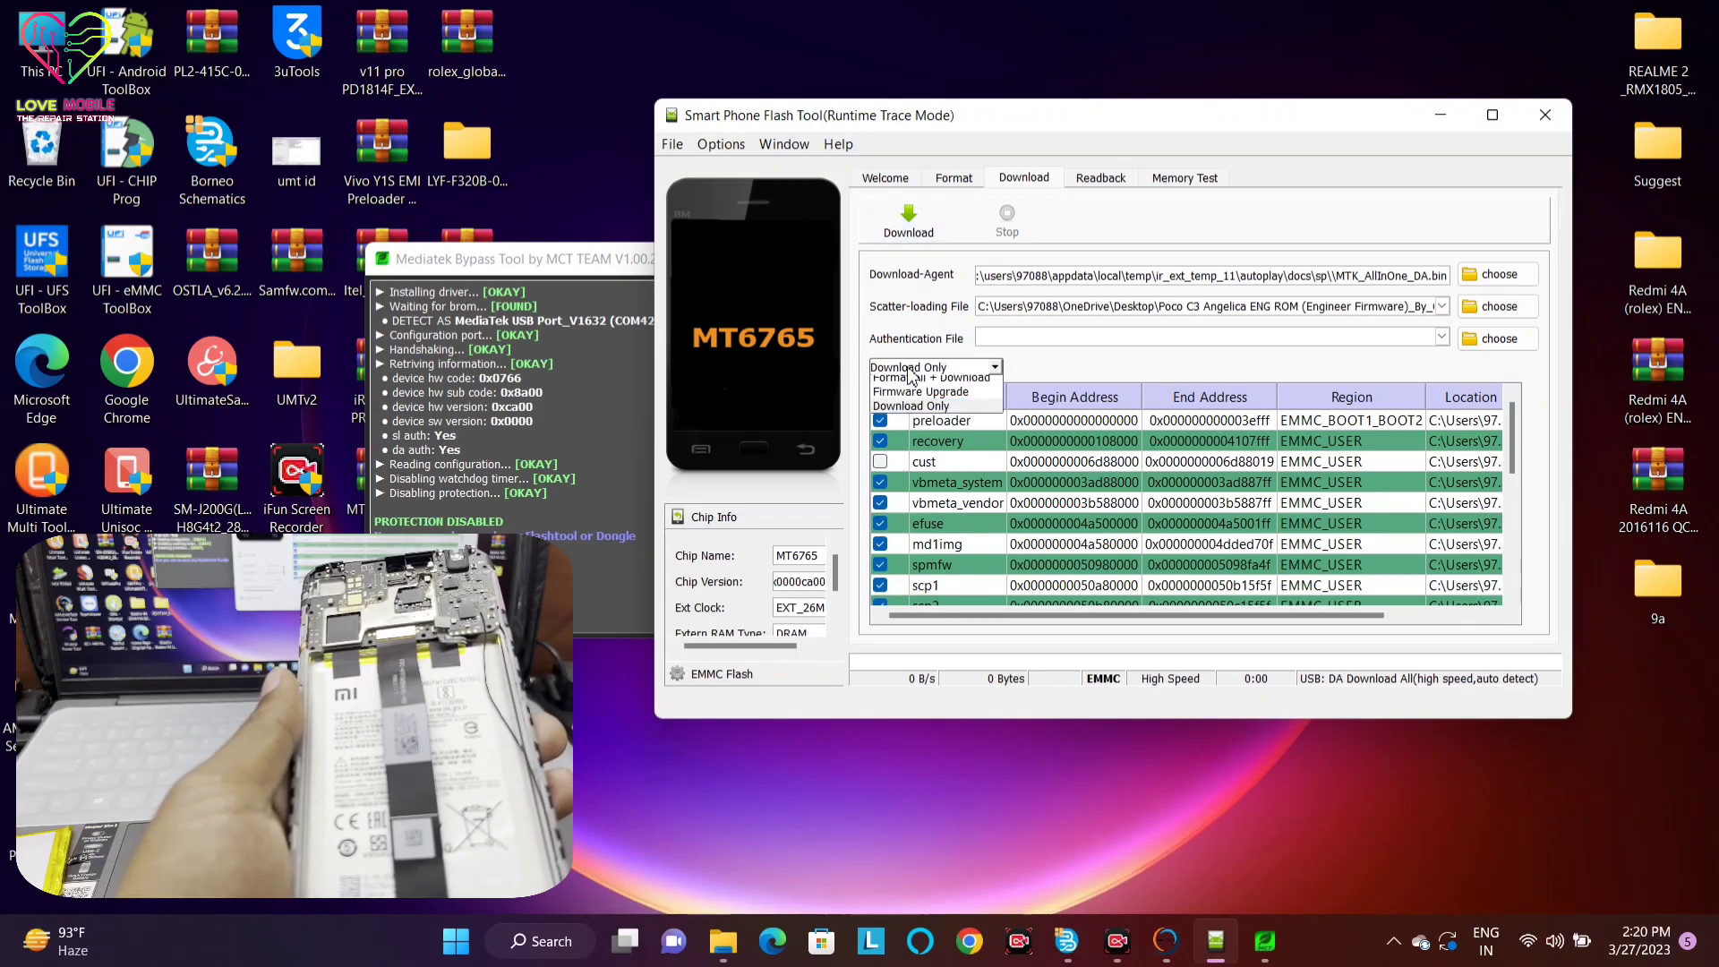
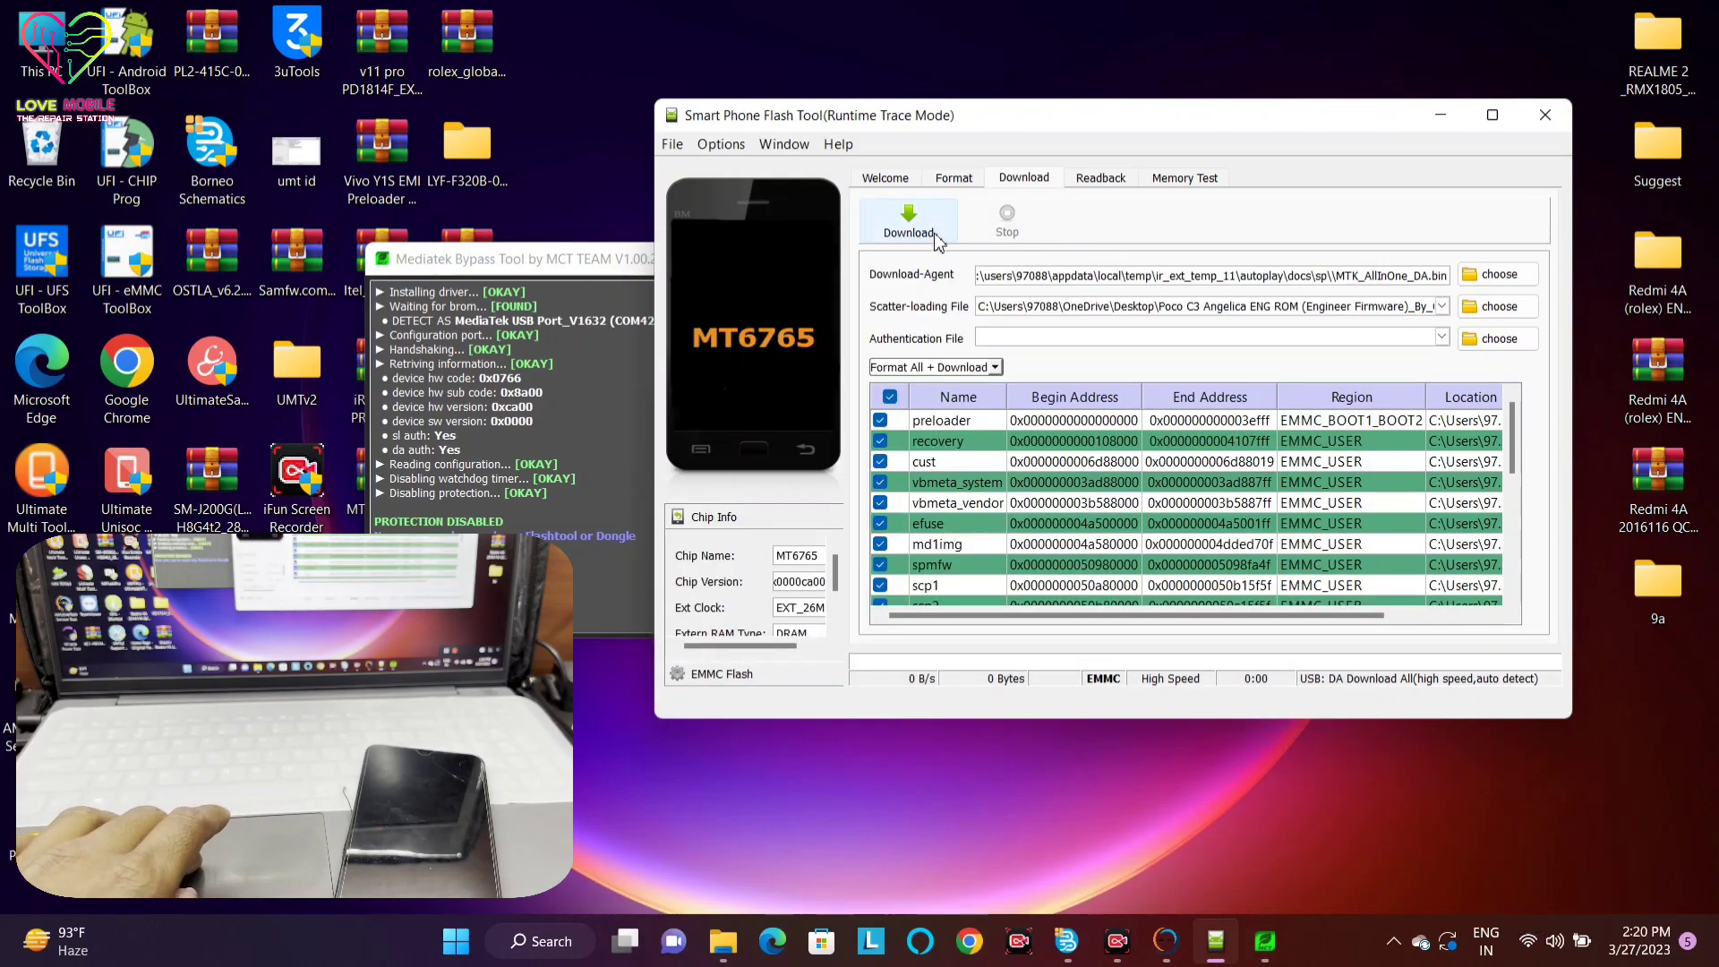
# Try to flash the selected partitions in Format All + Download mode, dismissing the error, and switch the download mode to Firmware Upgrade
pyautogui.click(921, 232)
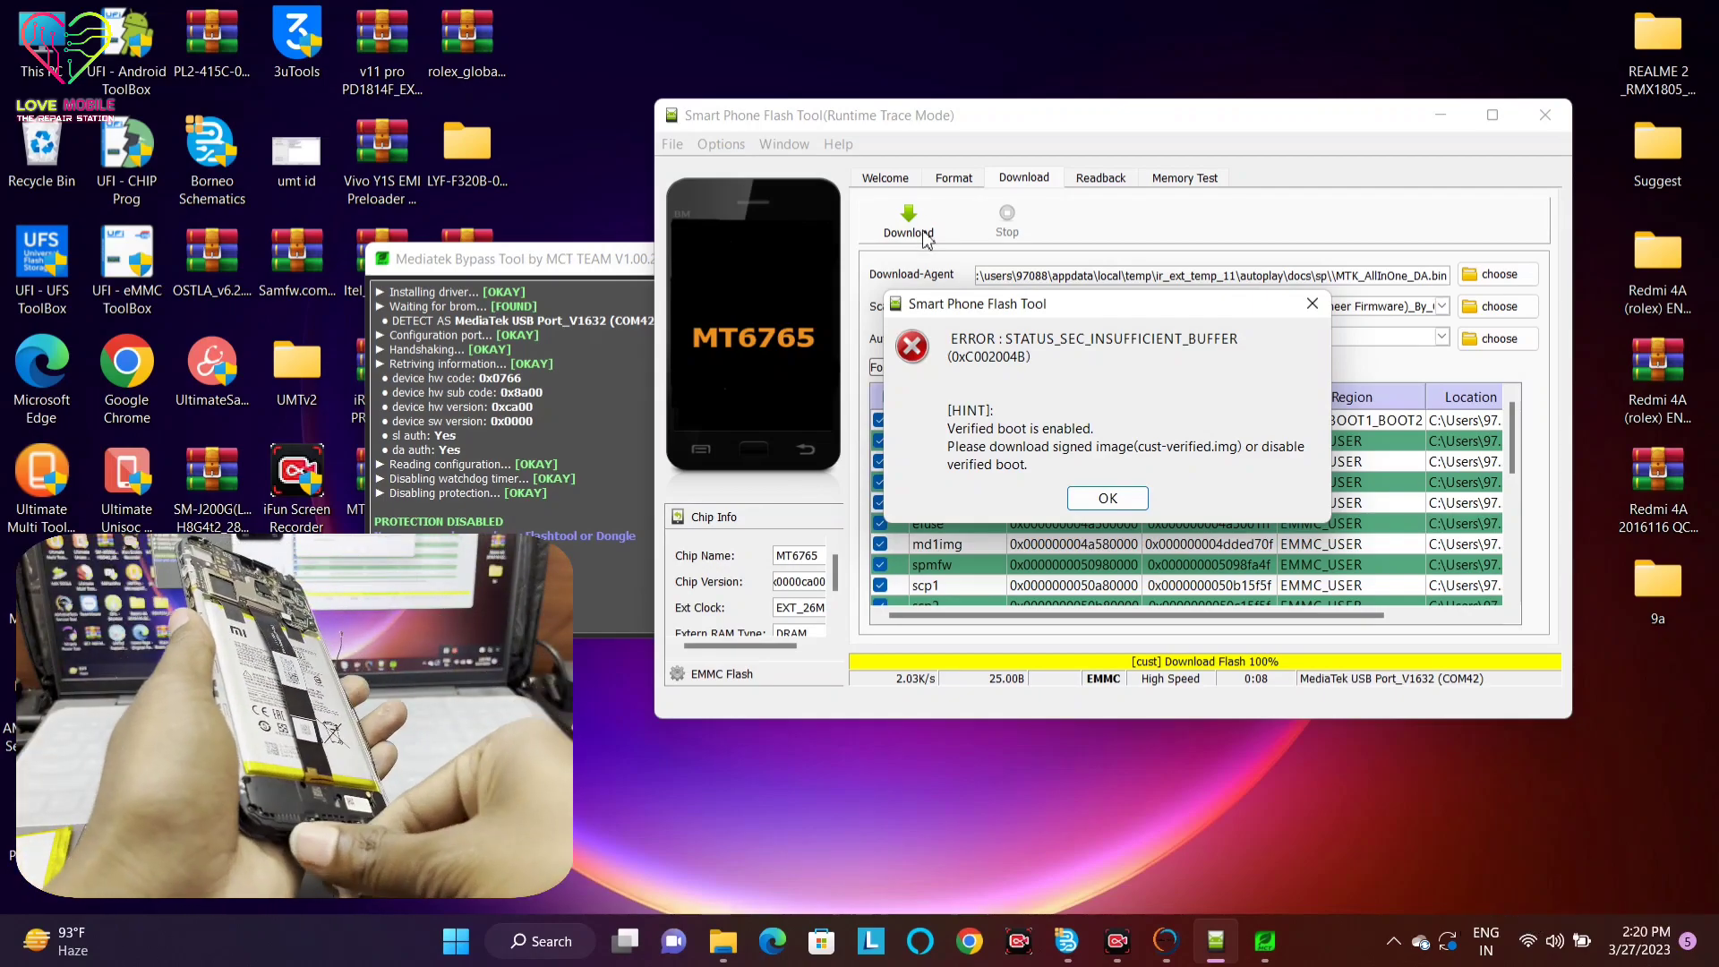
pyautogui.click(1135, 505)
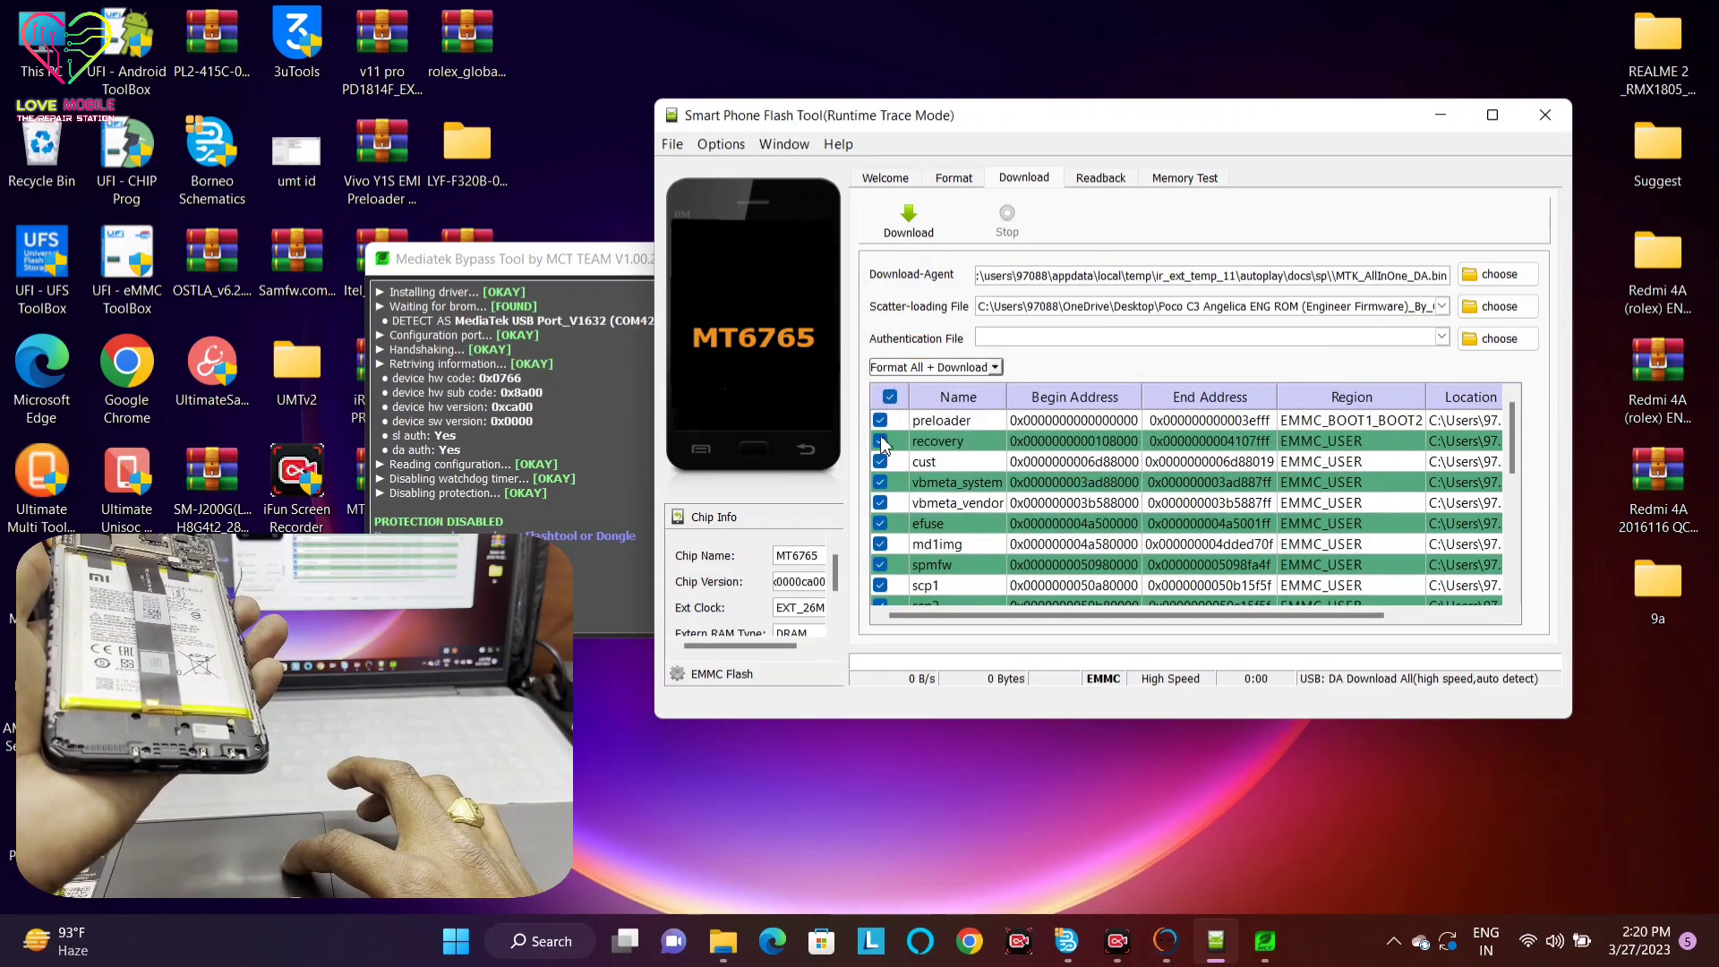
pyautogui.click(946, 369)
pyautogui.click(930, 401)
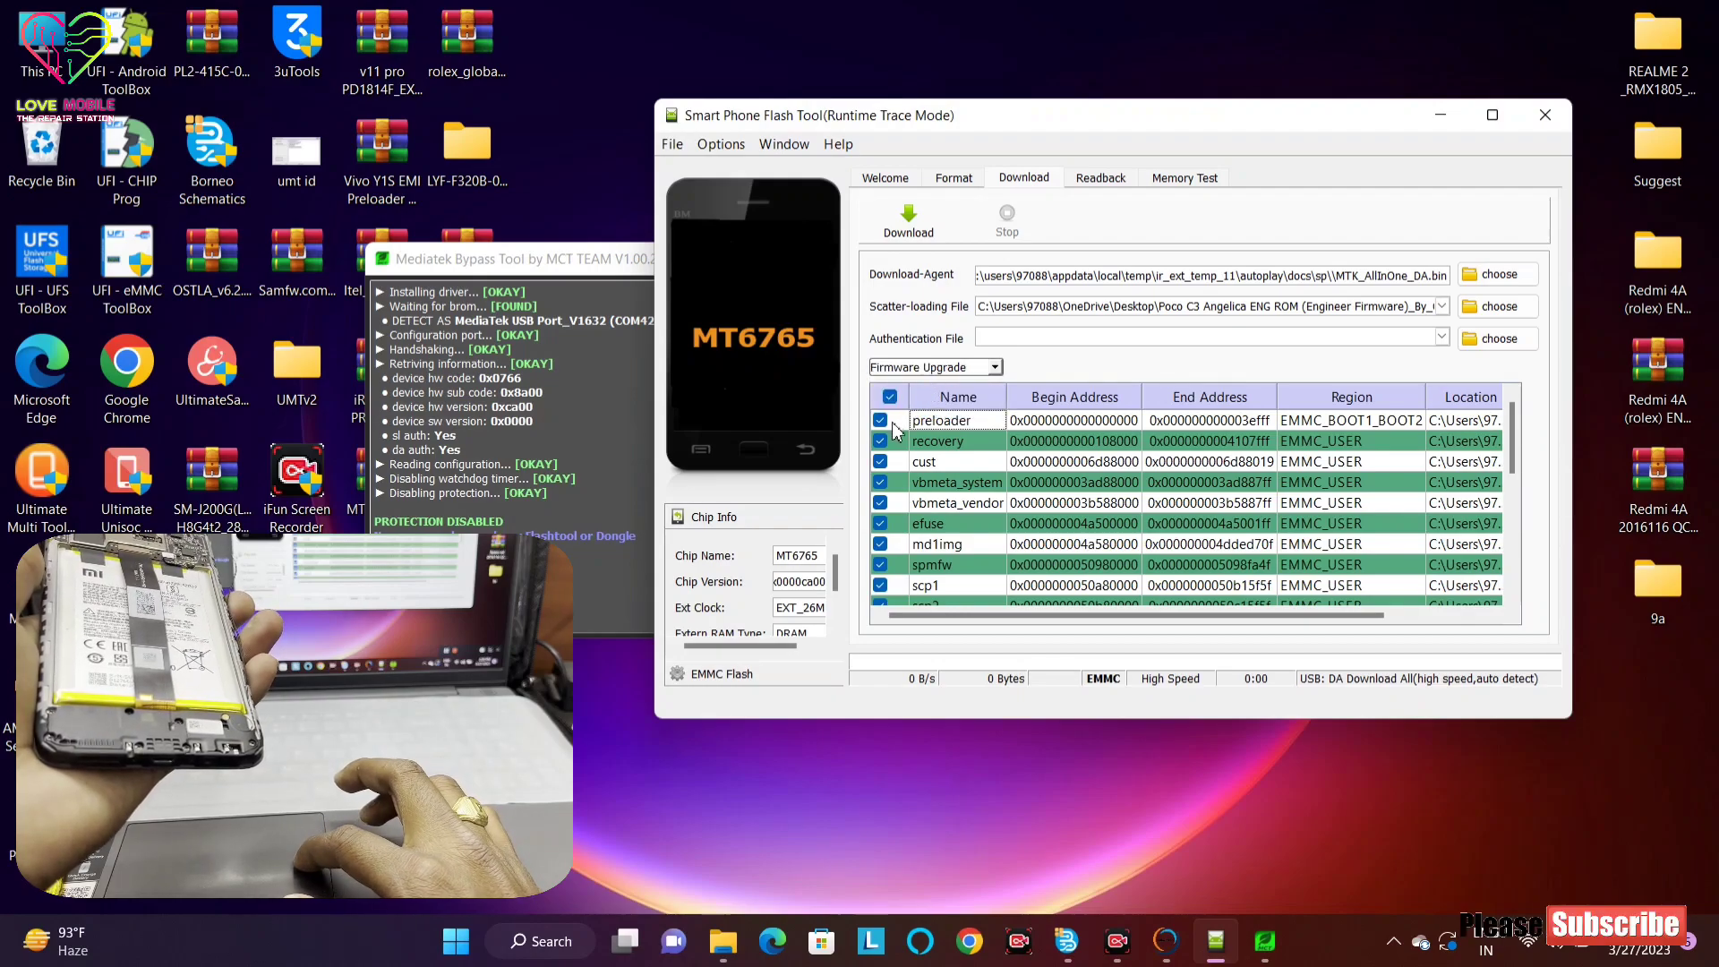
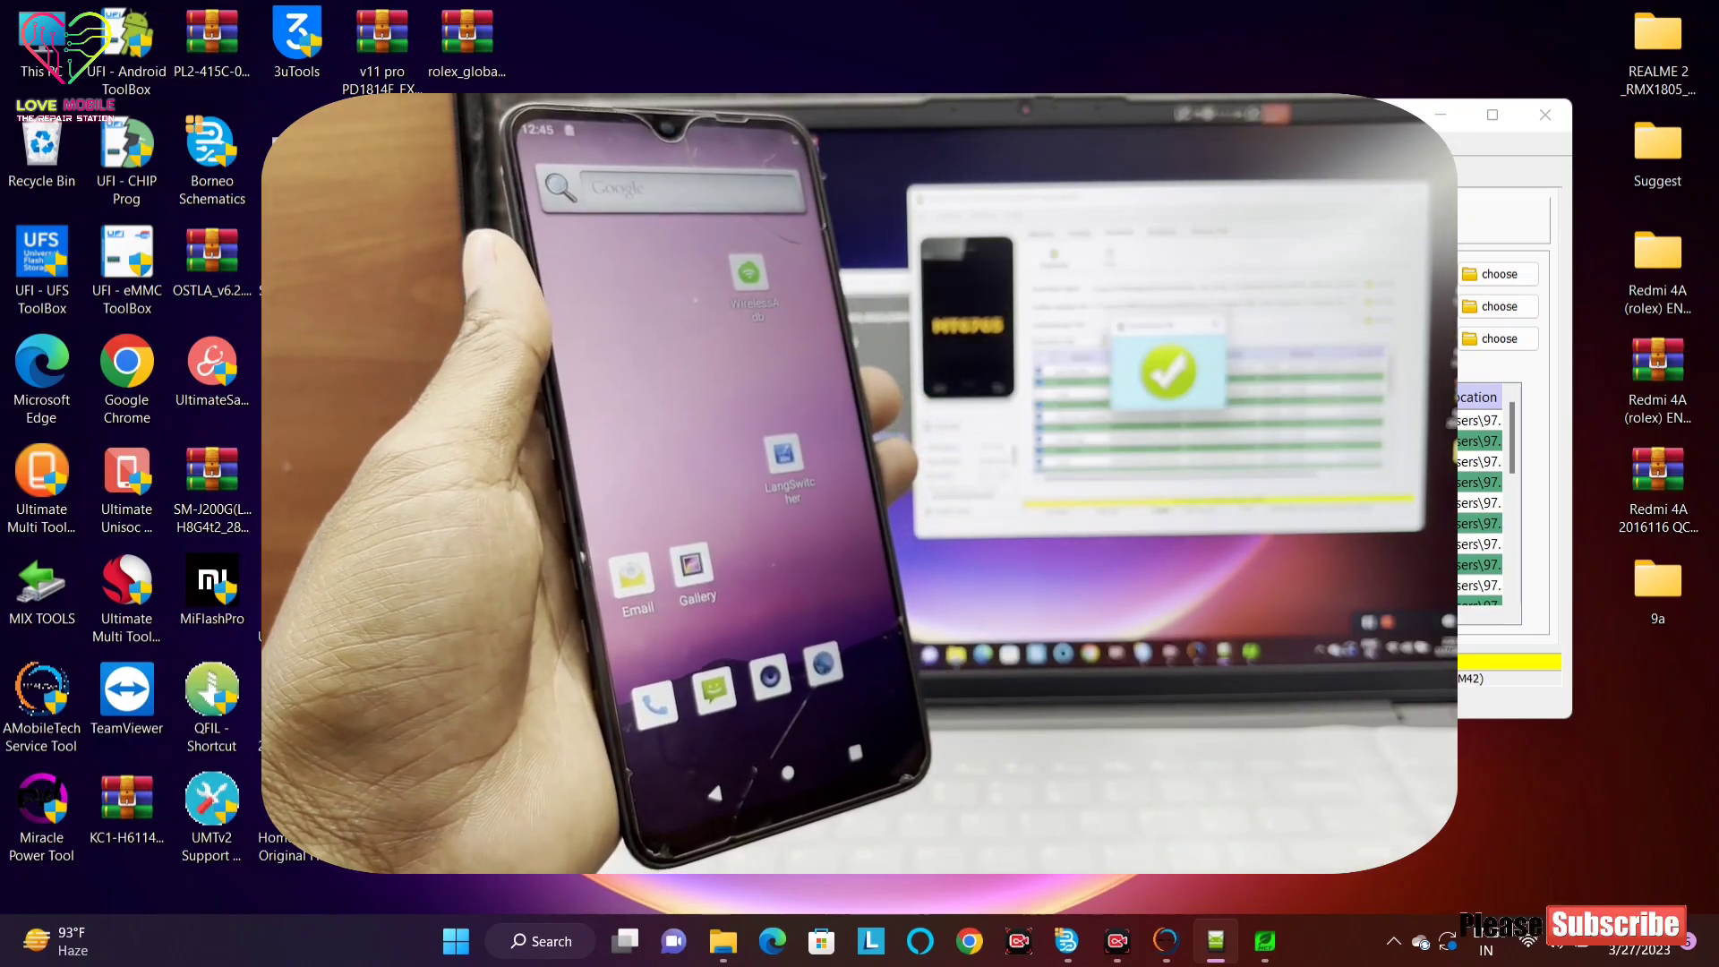
# Close the flash tool window and move the A Mobile Tech launcher to a clear area of the desktop
pyautogui.click(1546, 114)
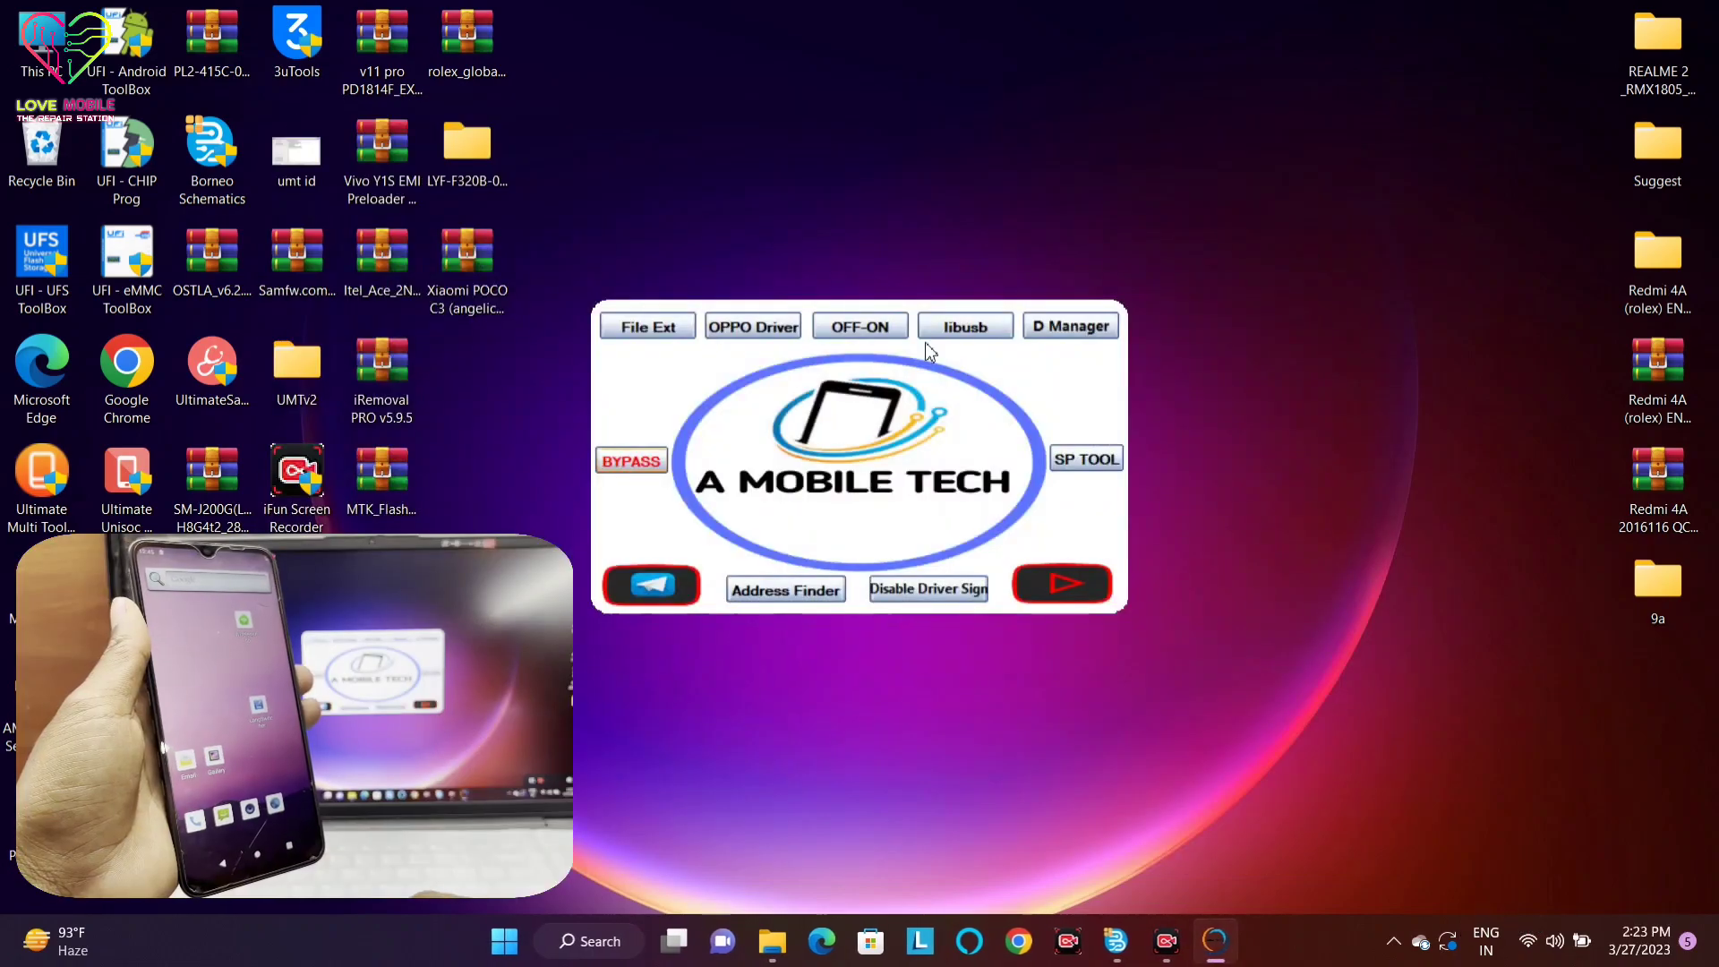
pyautogui.moveTo(872, 401); pyautogui.dragTo(1384, 164)
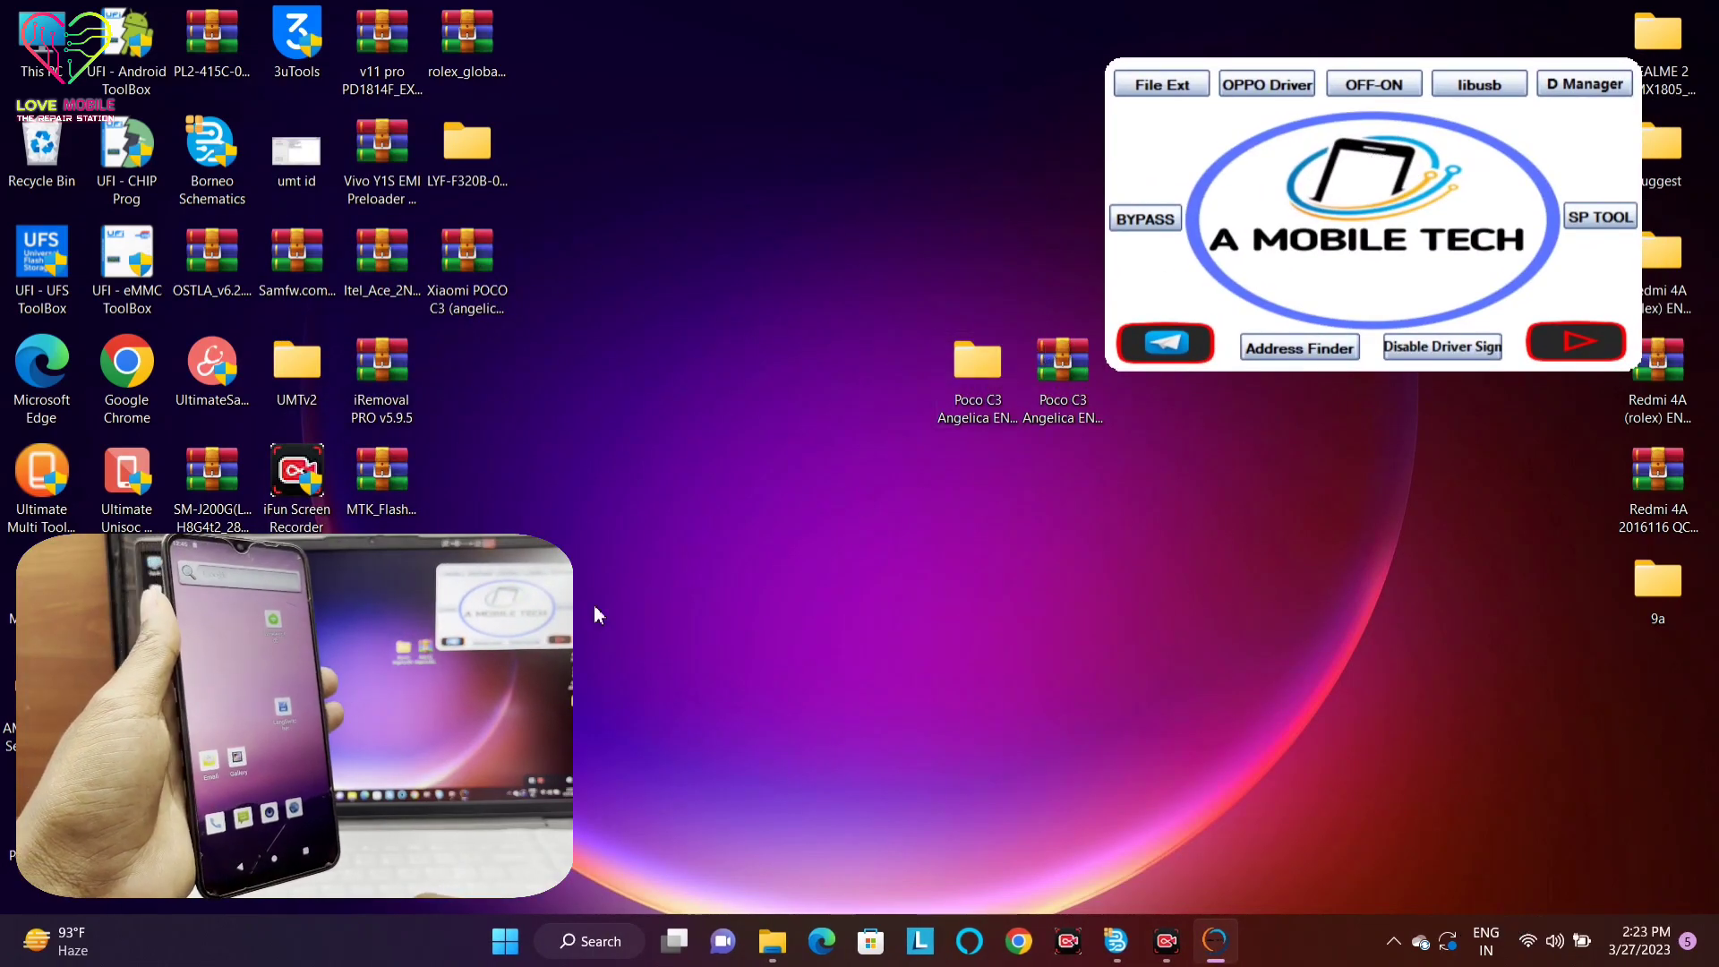
# Browse This PC to the Umt folder inside Setup on New Volume (D:), moving the file window clear of the desktop files
pyautogui.doubleClick(41, 41)
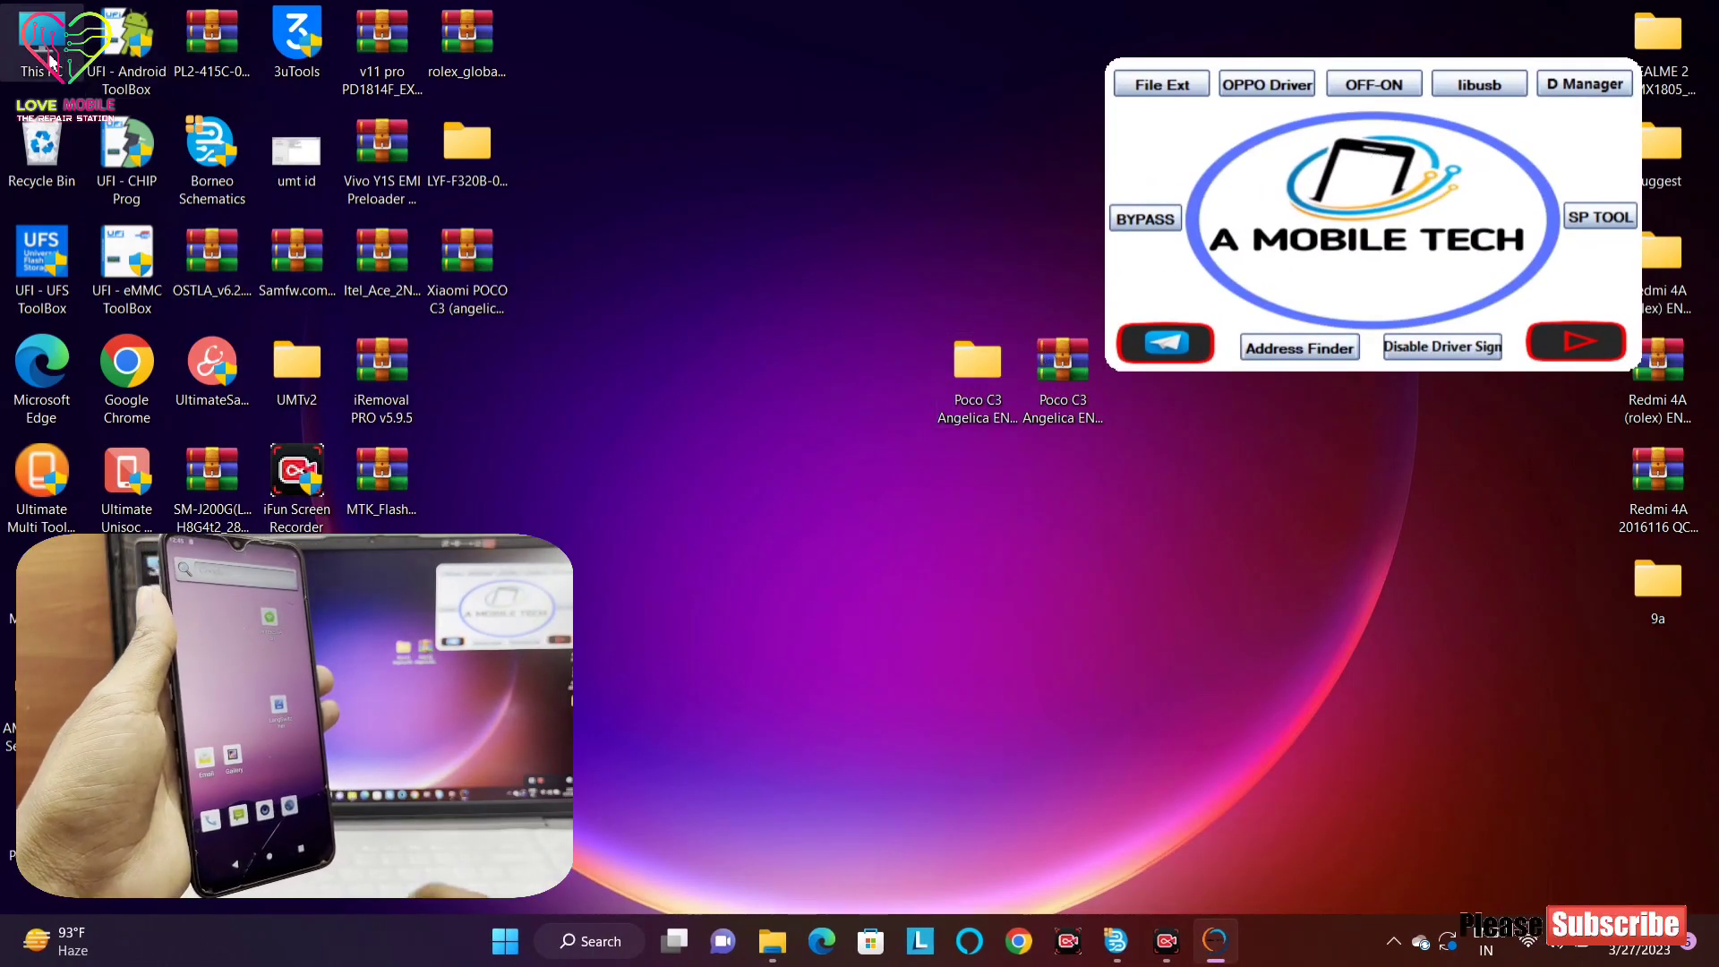
pyautogui.moveTo(528, 88); pyautogui.dragTo(1312, 124)
pyautogui.doubleClick(1356, 491)
pyautogui.click(1233, 540)
pyautogui.press('s')
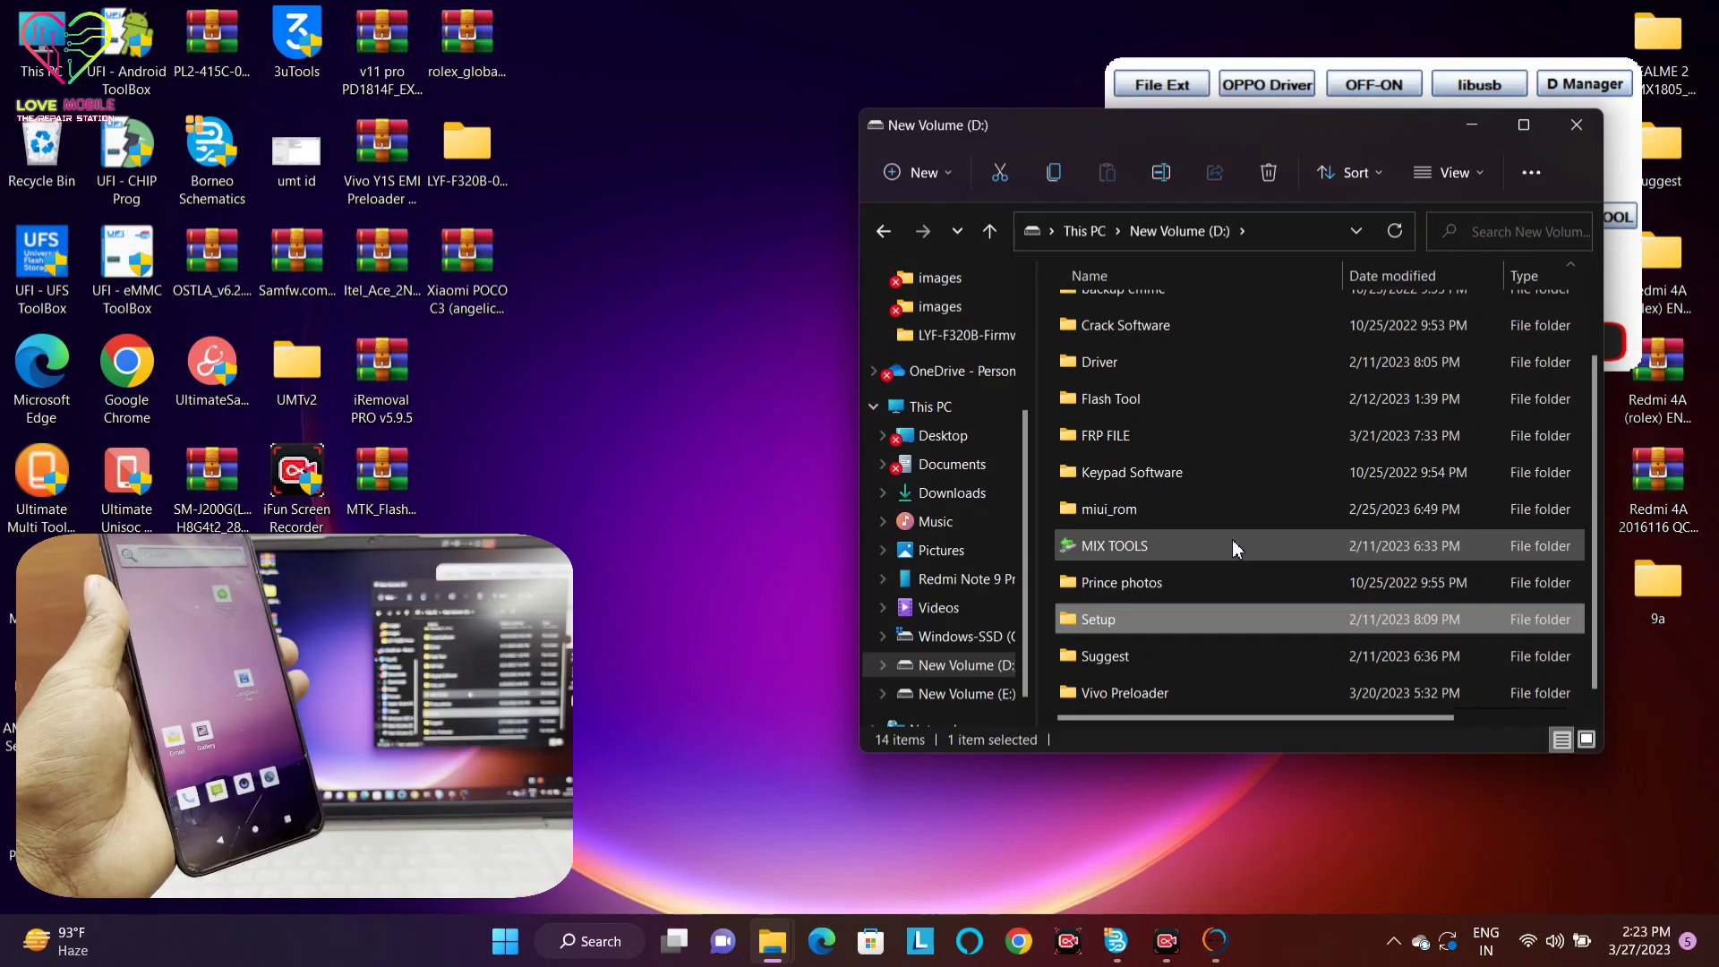
pyautogui.press('Return')
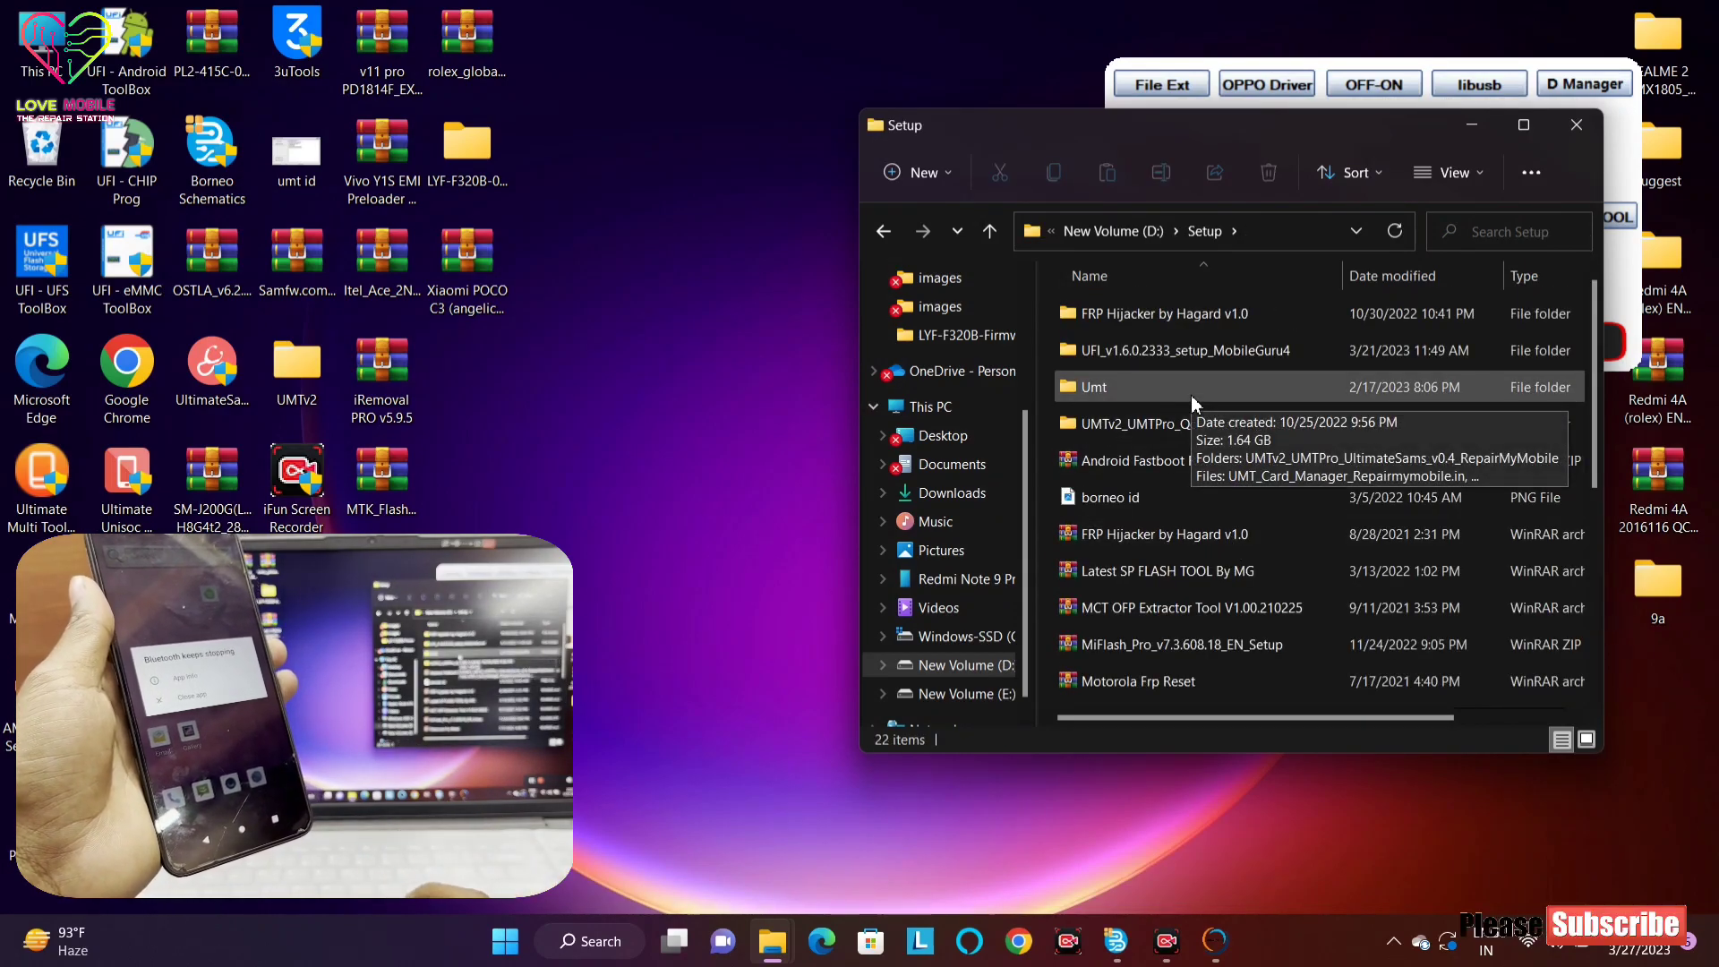
pyautogui.doubleClick(1287, 391)
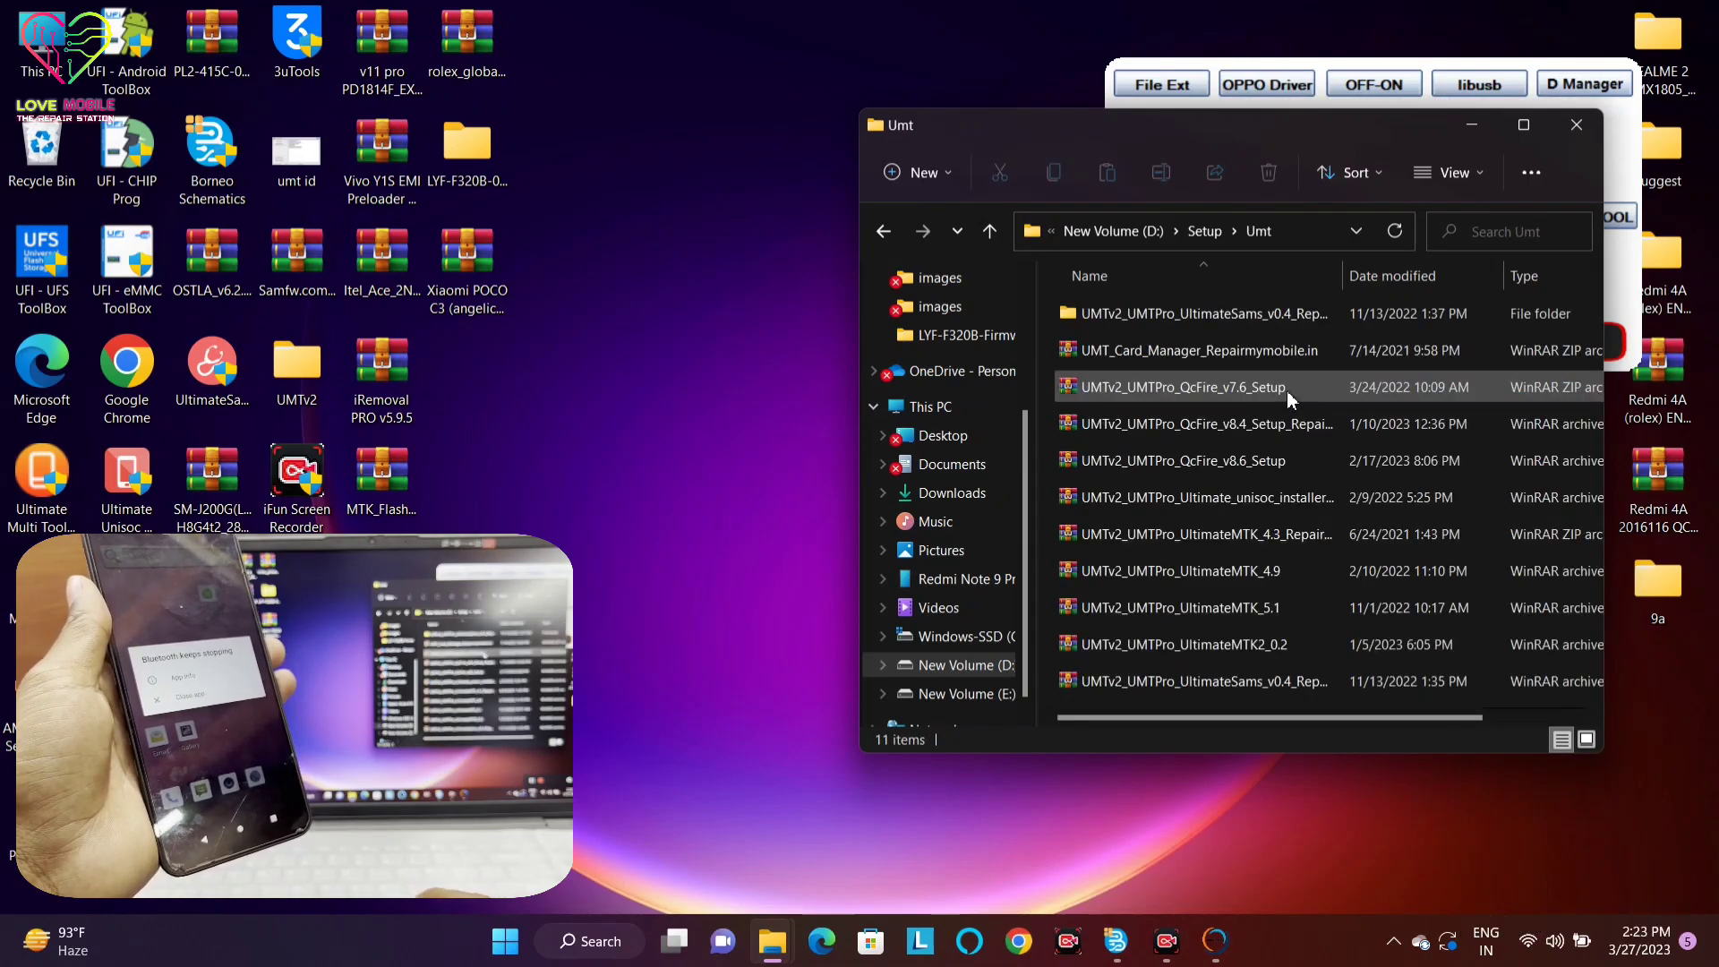
# Open the UMTv2_UMTPro_UltimateMTK_5.1 archive and run the setup application inside it
pyautogui.press('Down')
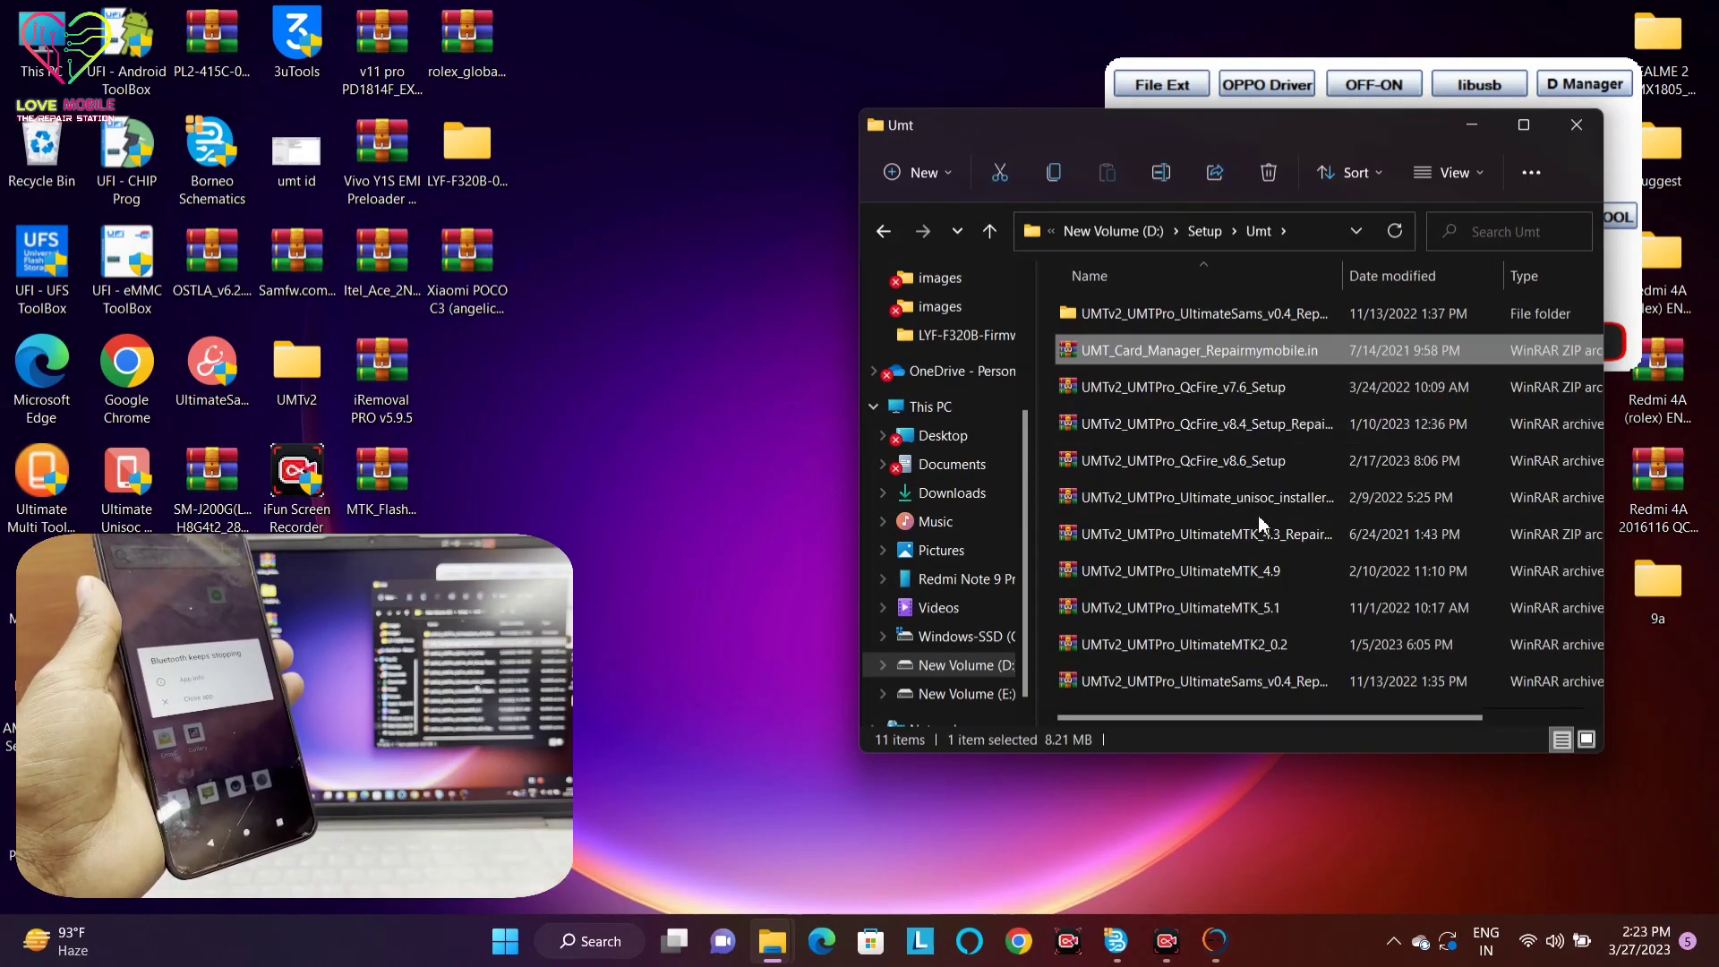
pyautogui.click(1270, 605)
pyautogui.doubleClick(1270, 605)
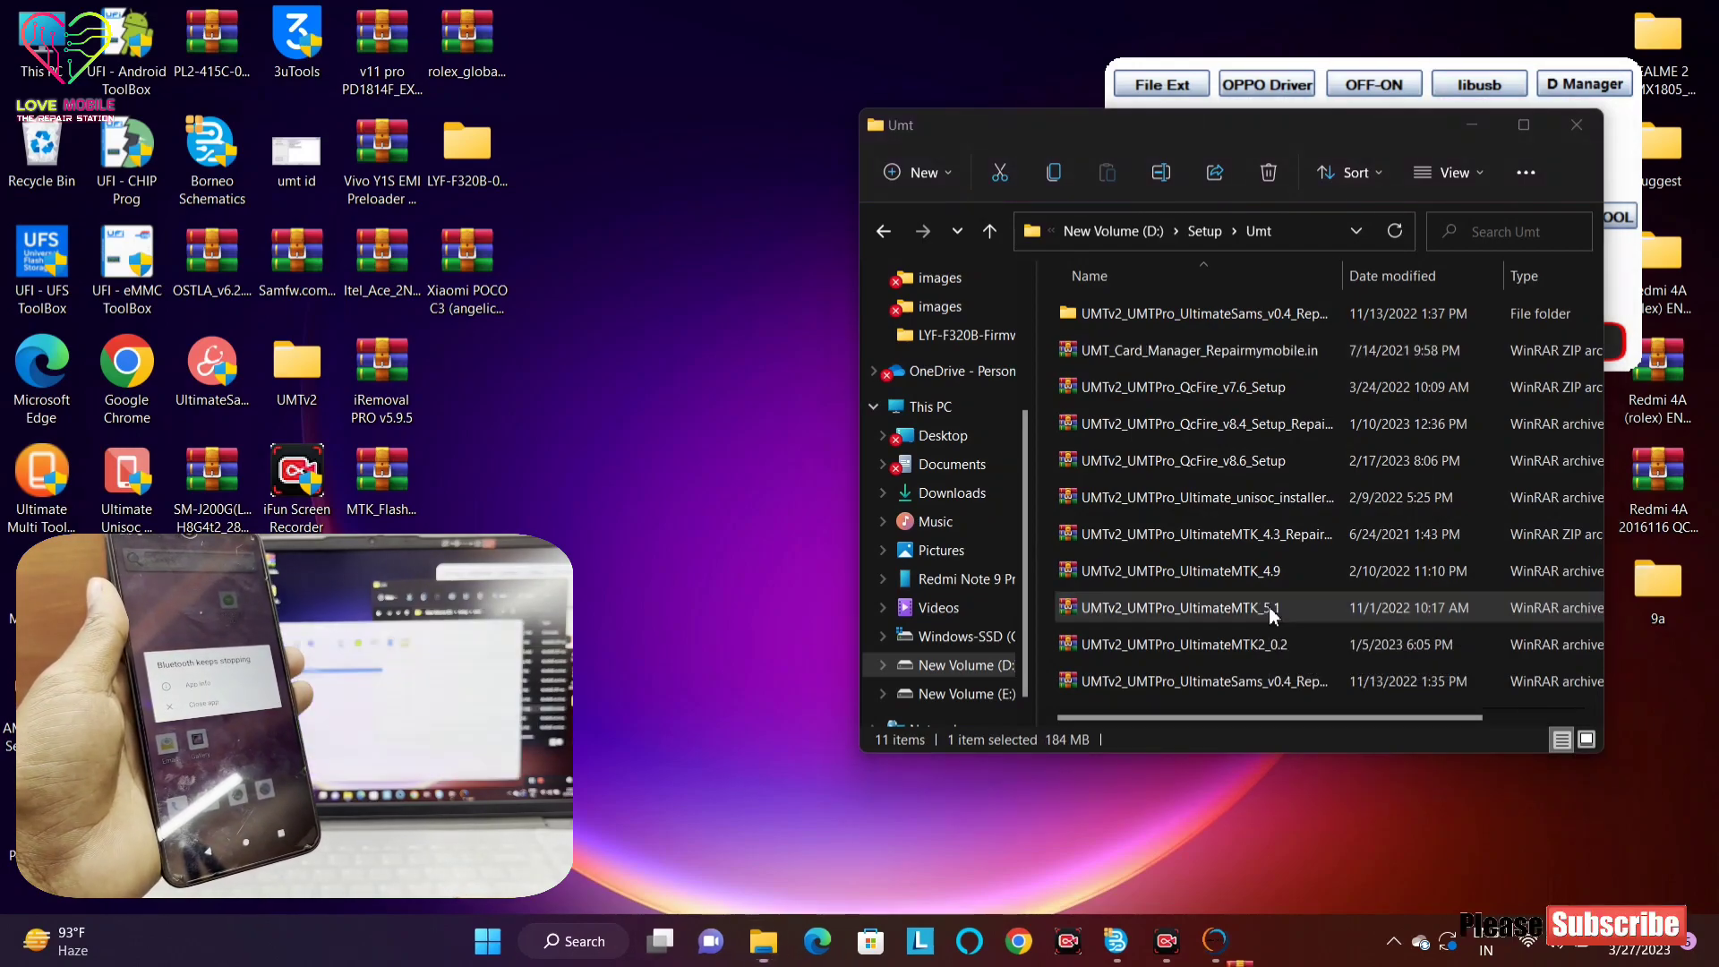
pyautogui.doubleClick(771, 462)
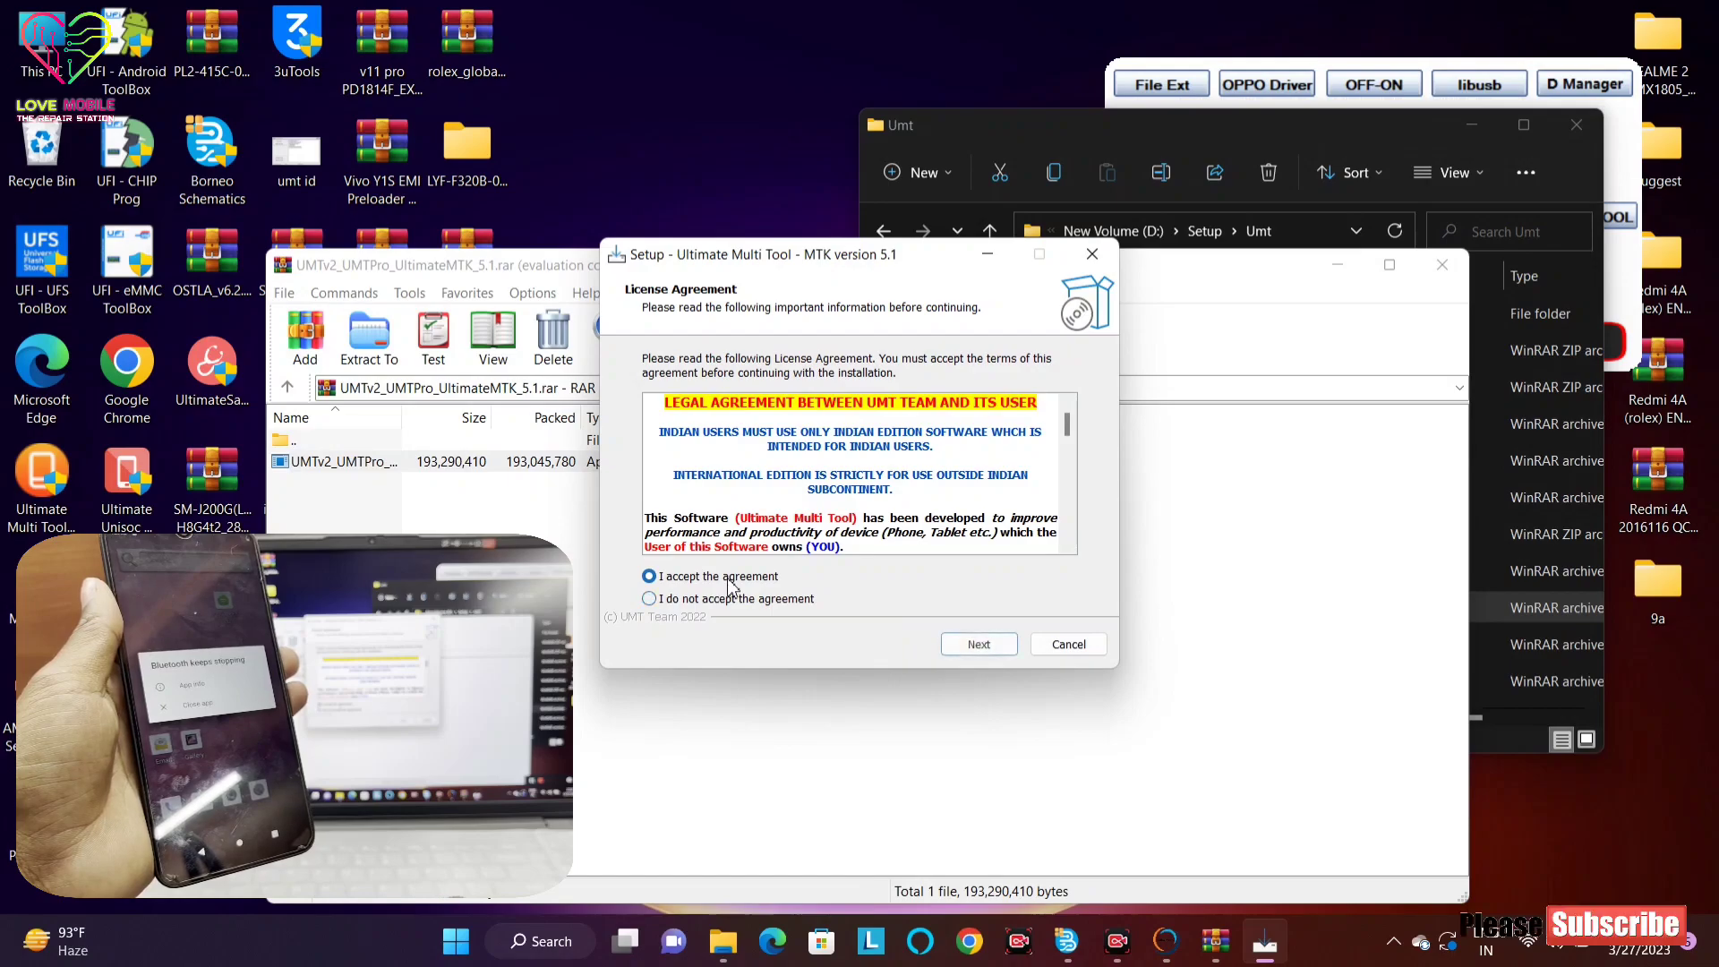
# Install Ultimate Multi Tool - MTK version 5.1 with LibUSB-Win32, accepting the license agreement, and cancel the libusb-win32 filter installer
pyautogui.click(979, 644)
pyautogui.click(979, 644)
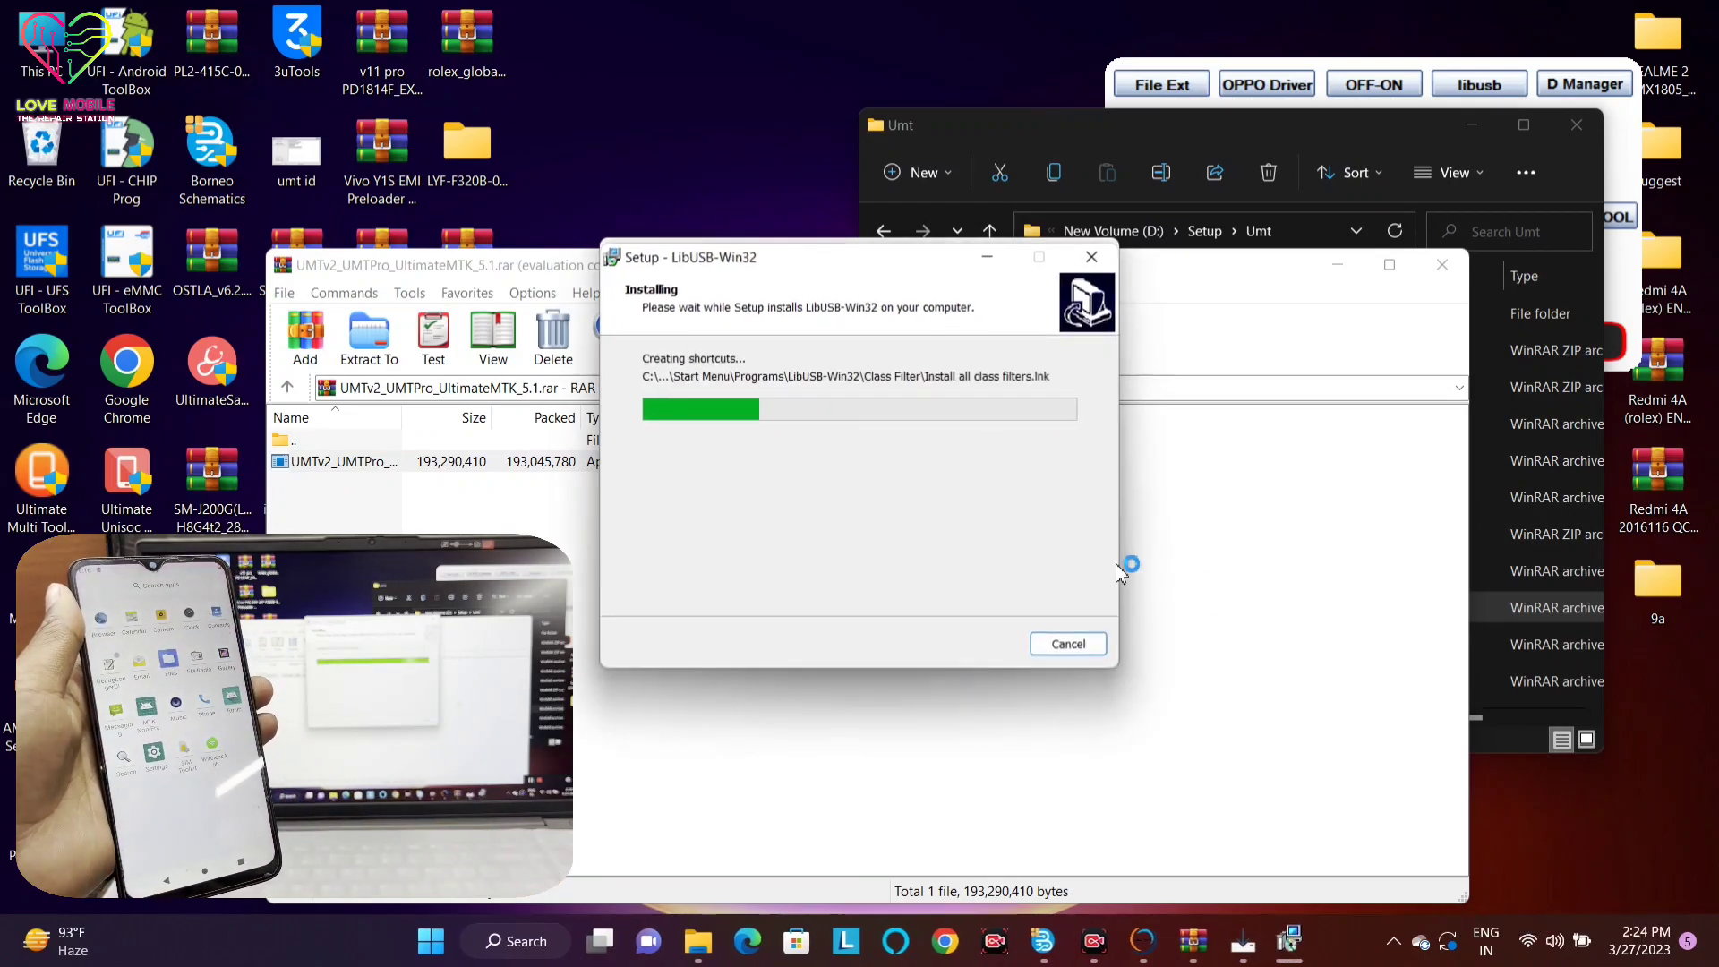
pyautogui.click(990, 643)
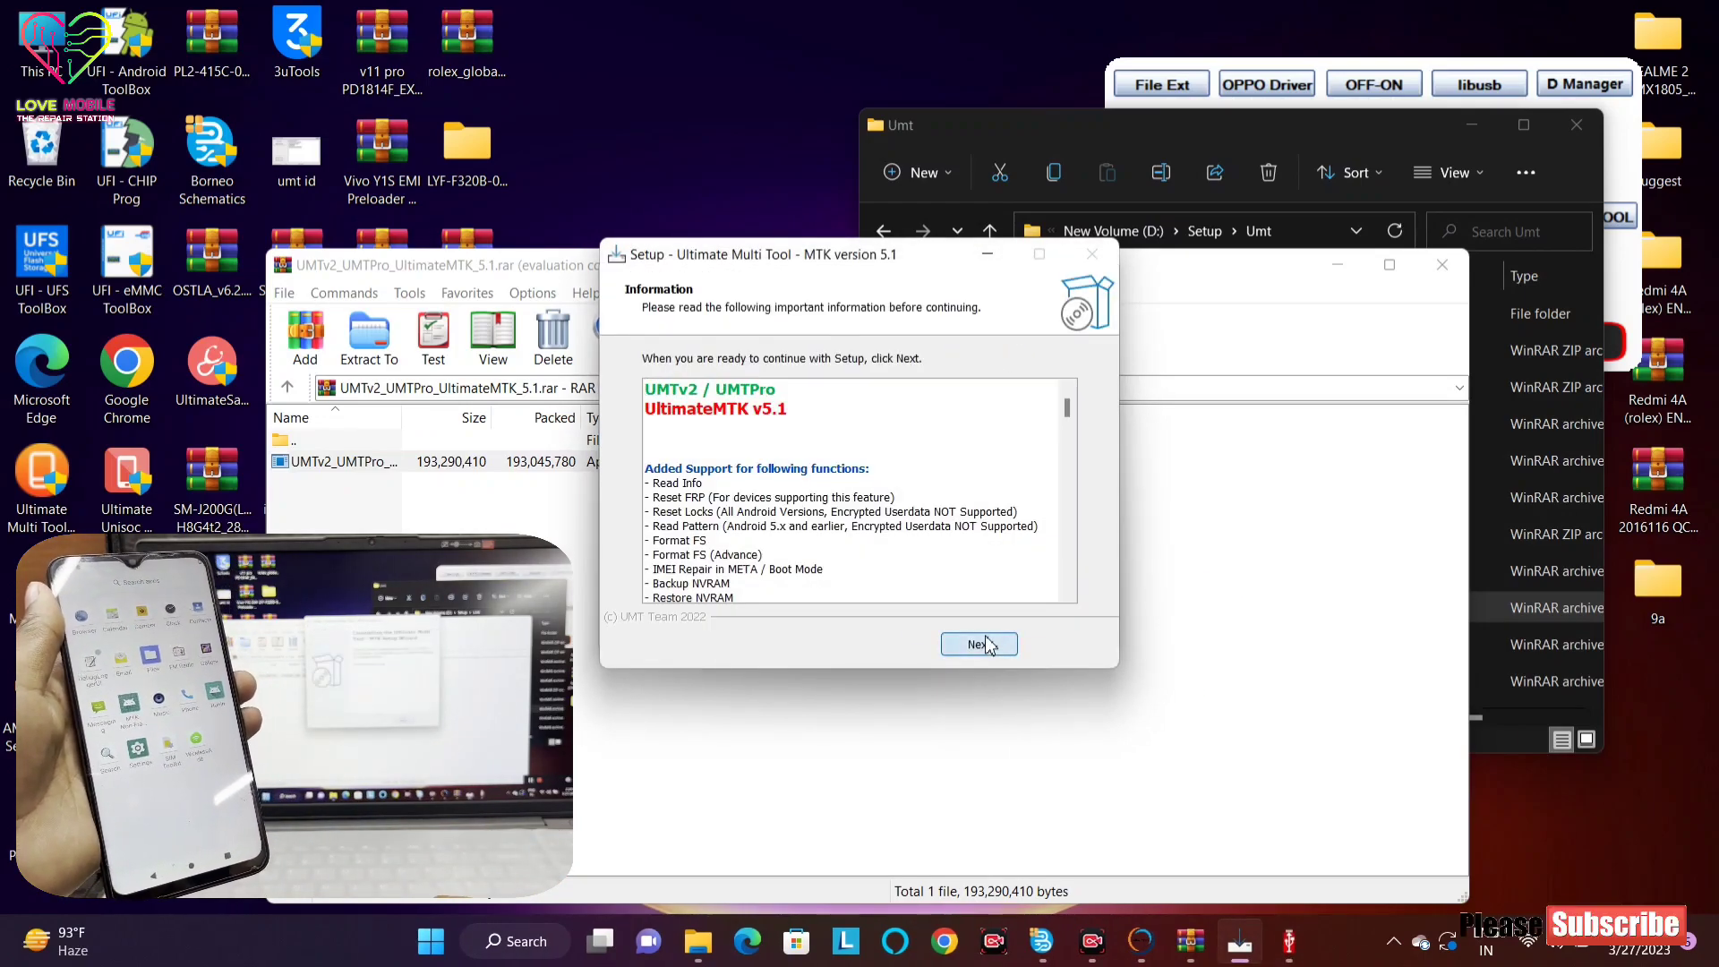
pyautogui.click(990, 653)
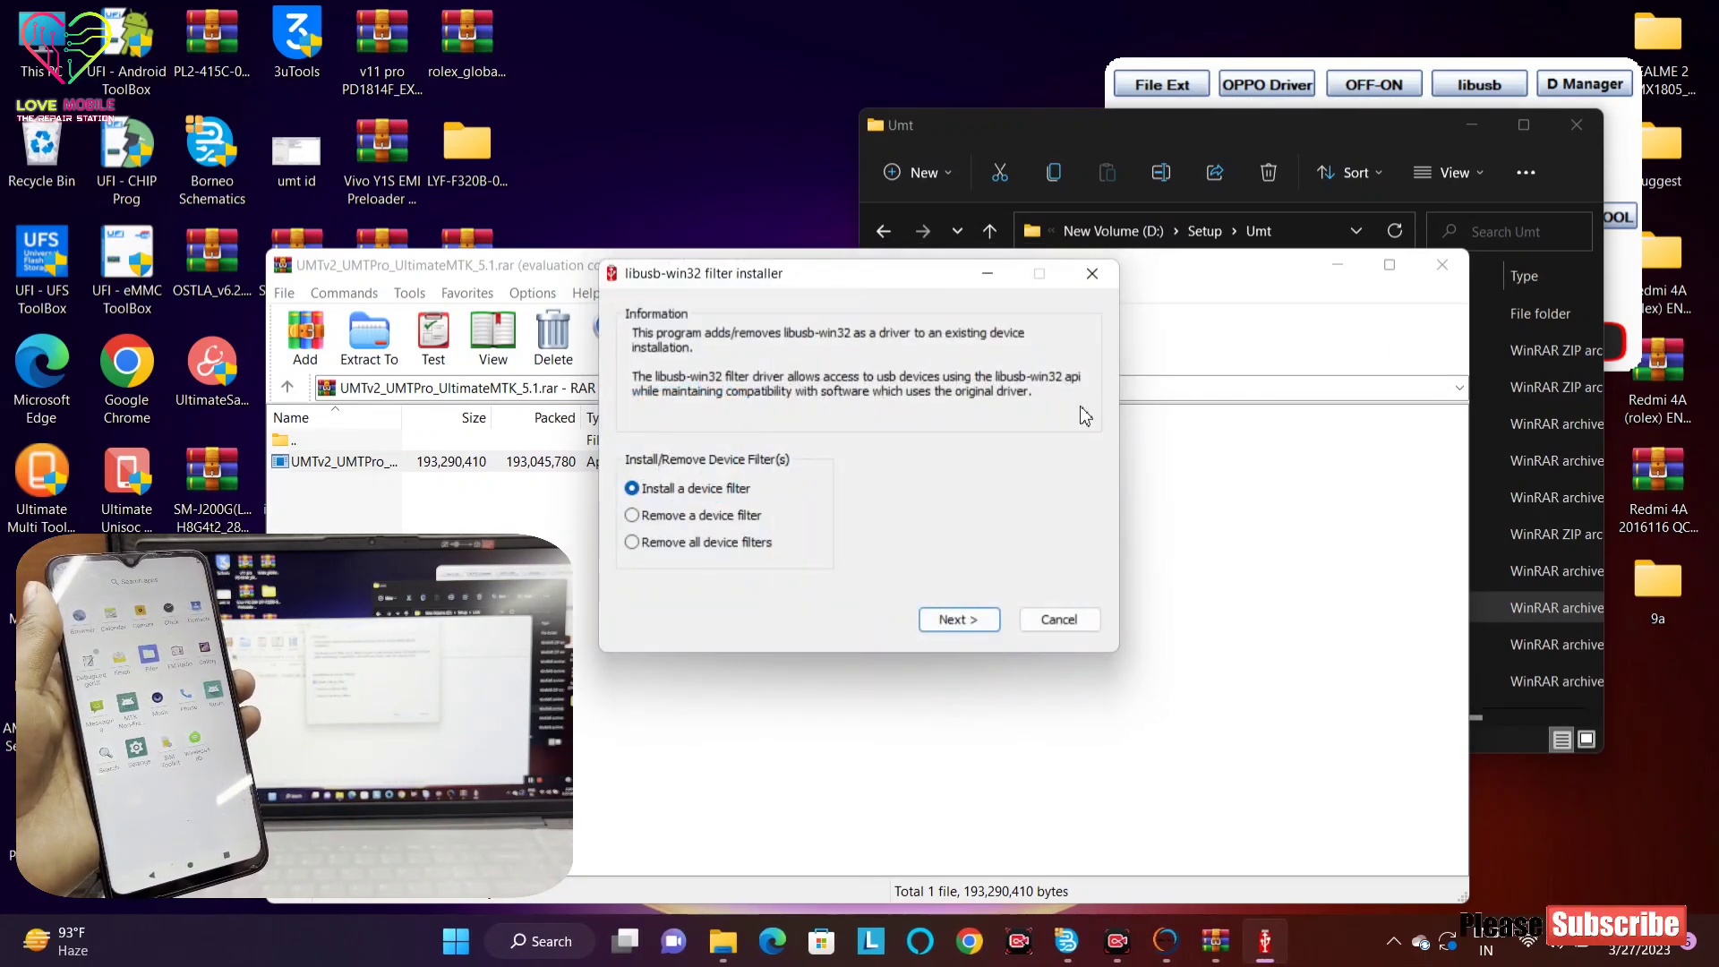
pyautogui.click(1060, 617)
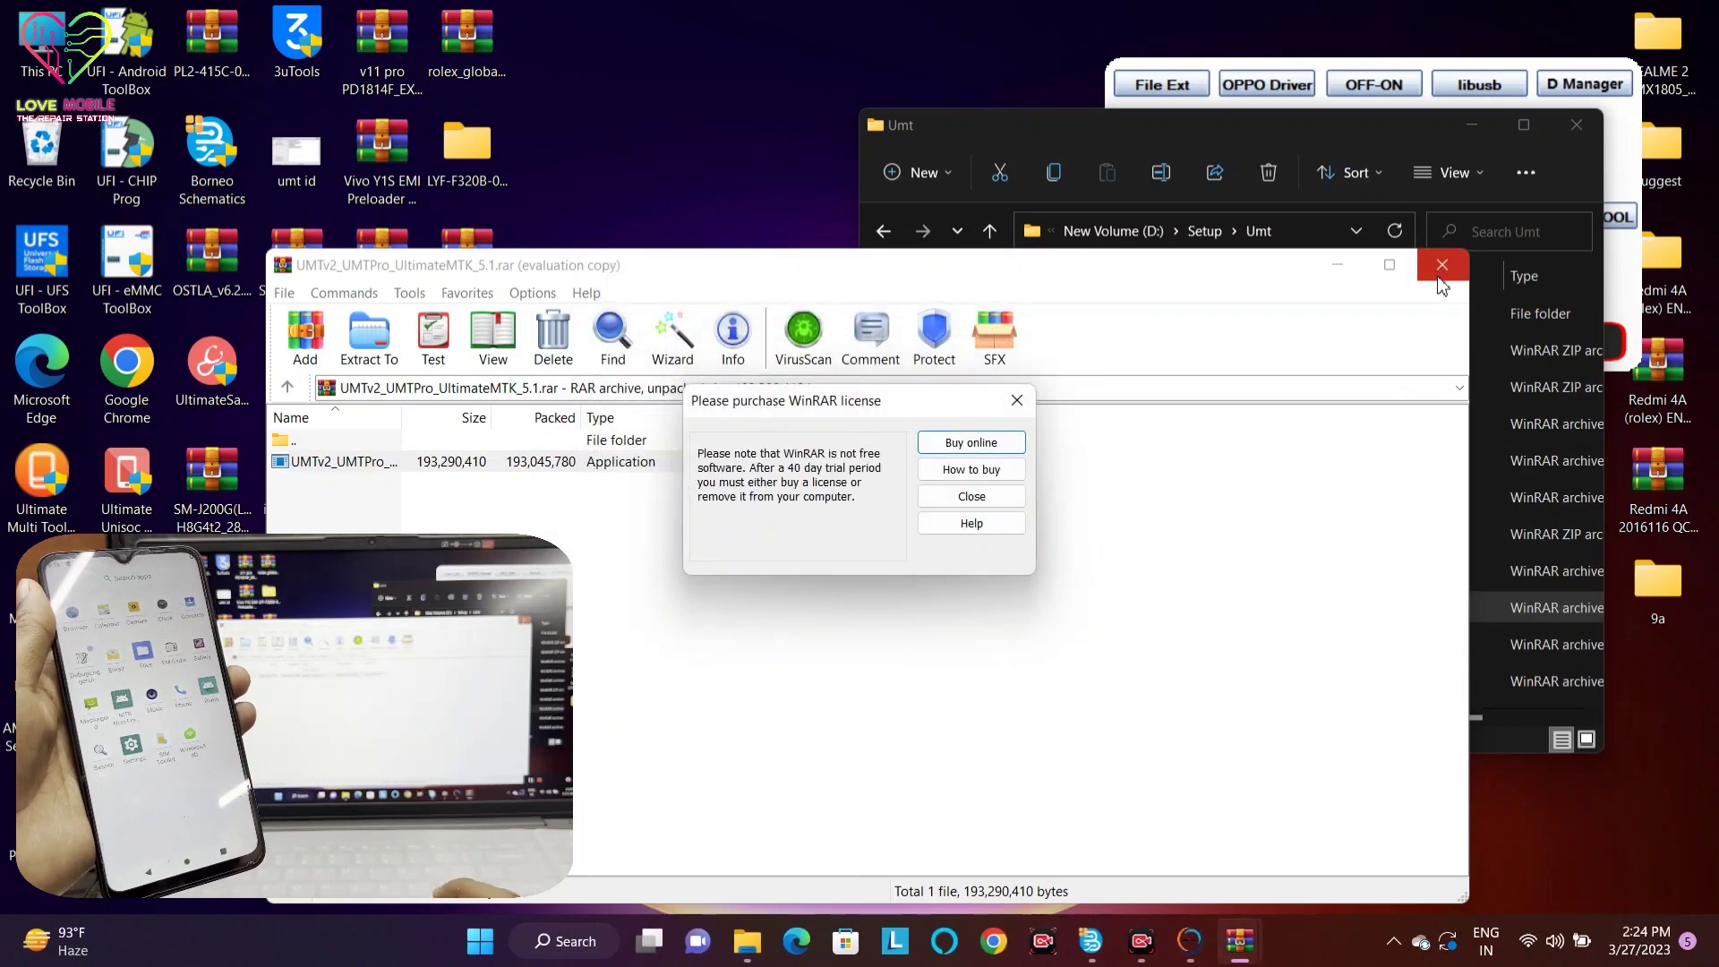
# Close the archive and Umt folder windows, and shift the A Mobile Tech launcher slightly on the desktop
pyautogui.click(1436, 272)
pyautogui.click(1581, 135)
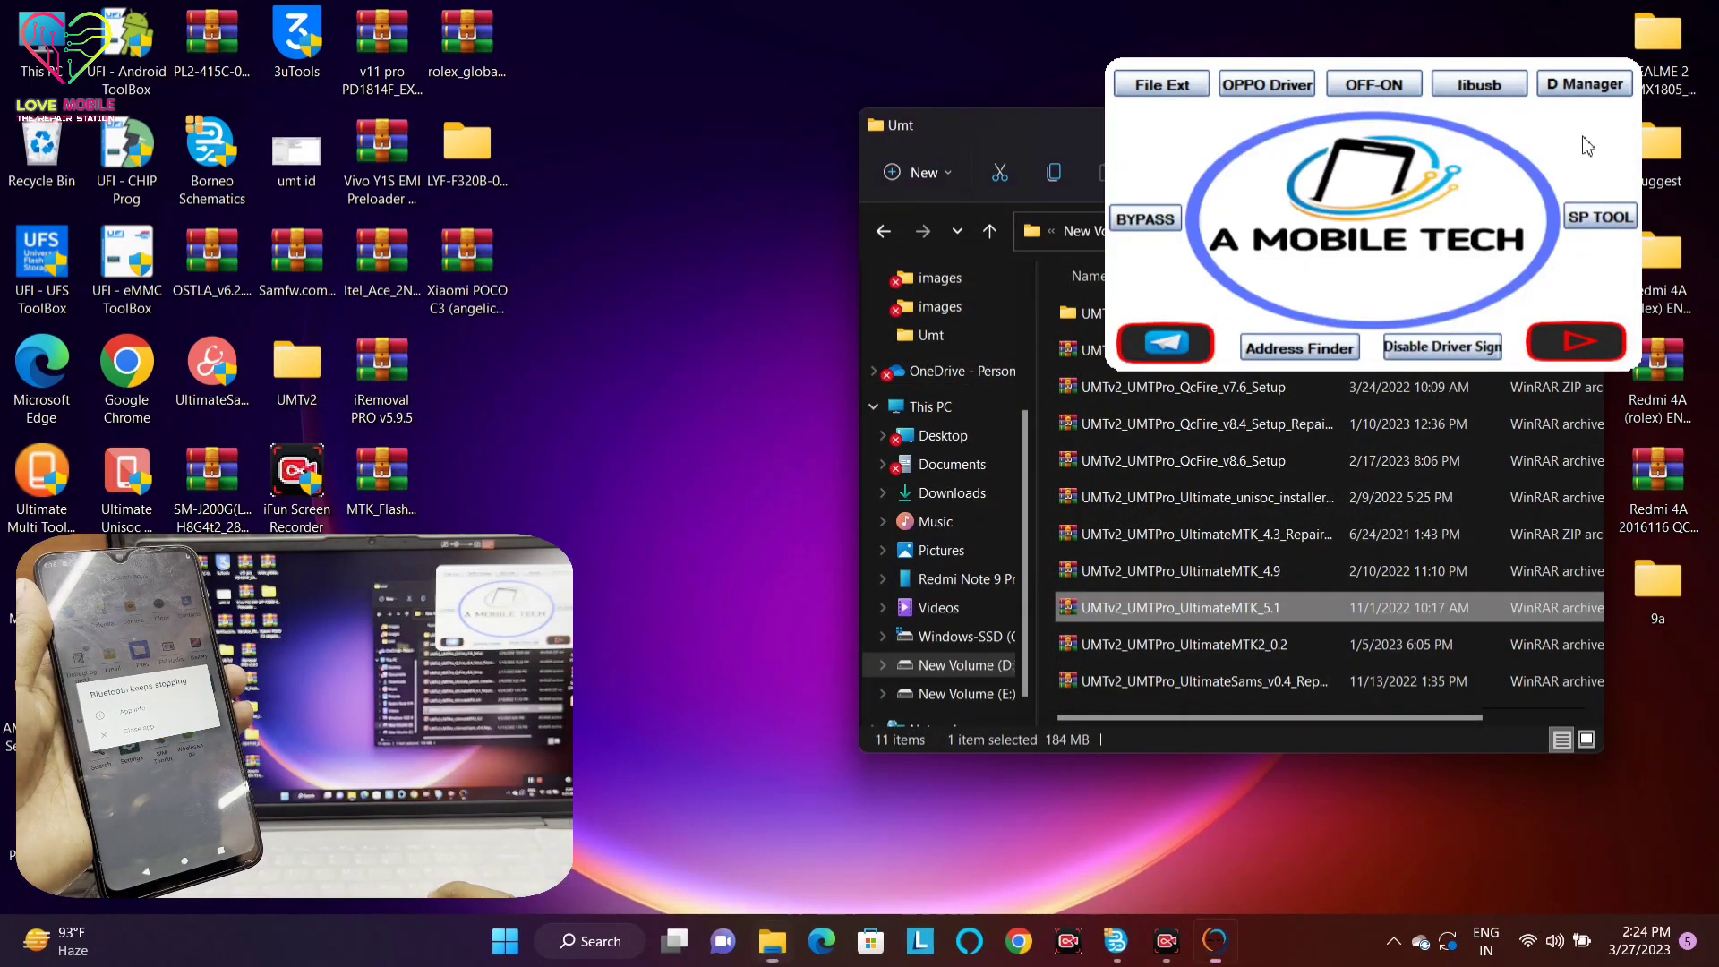
pyautogui.moveTo(1448, 199); pyautogui.dragTo(1430, 229)
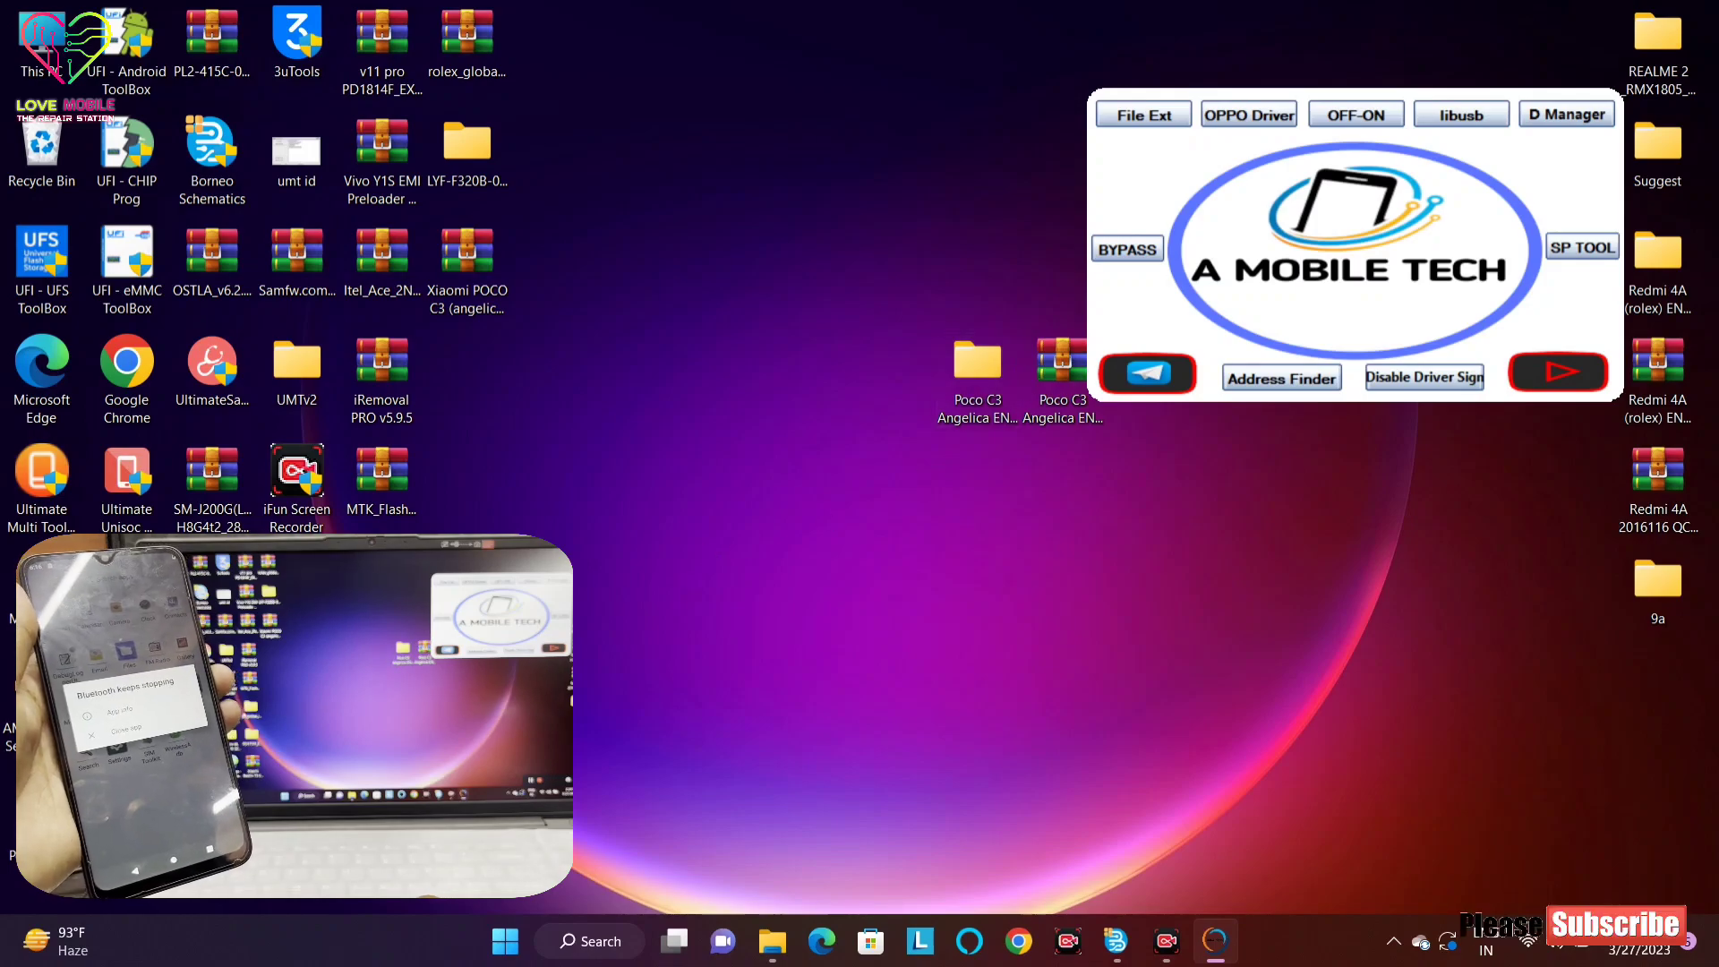
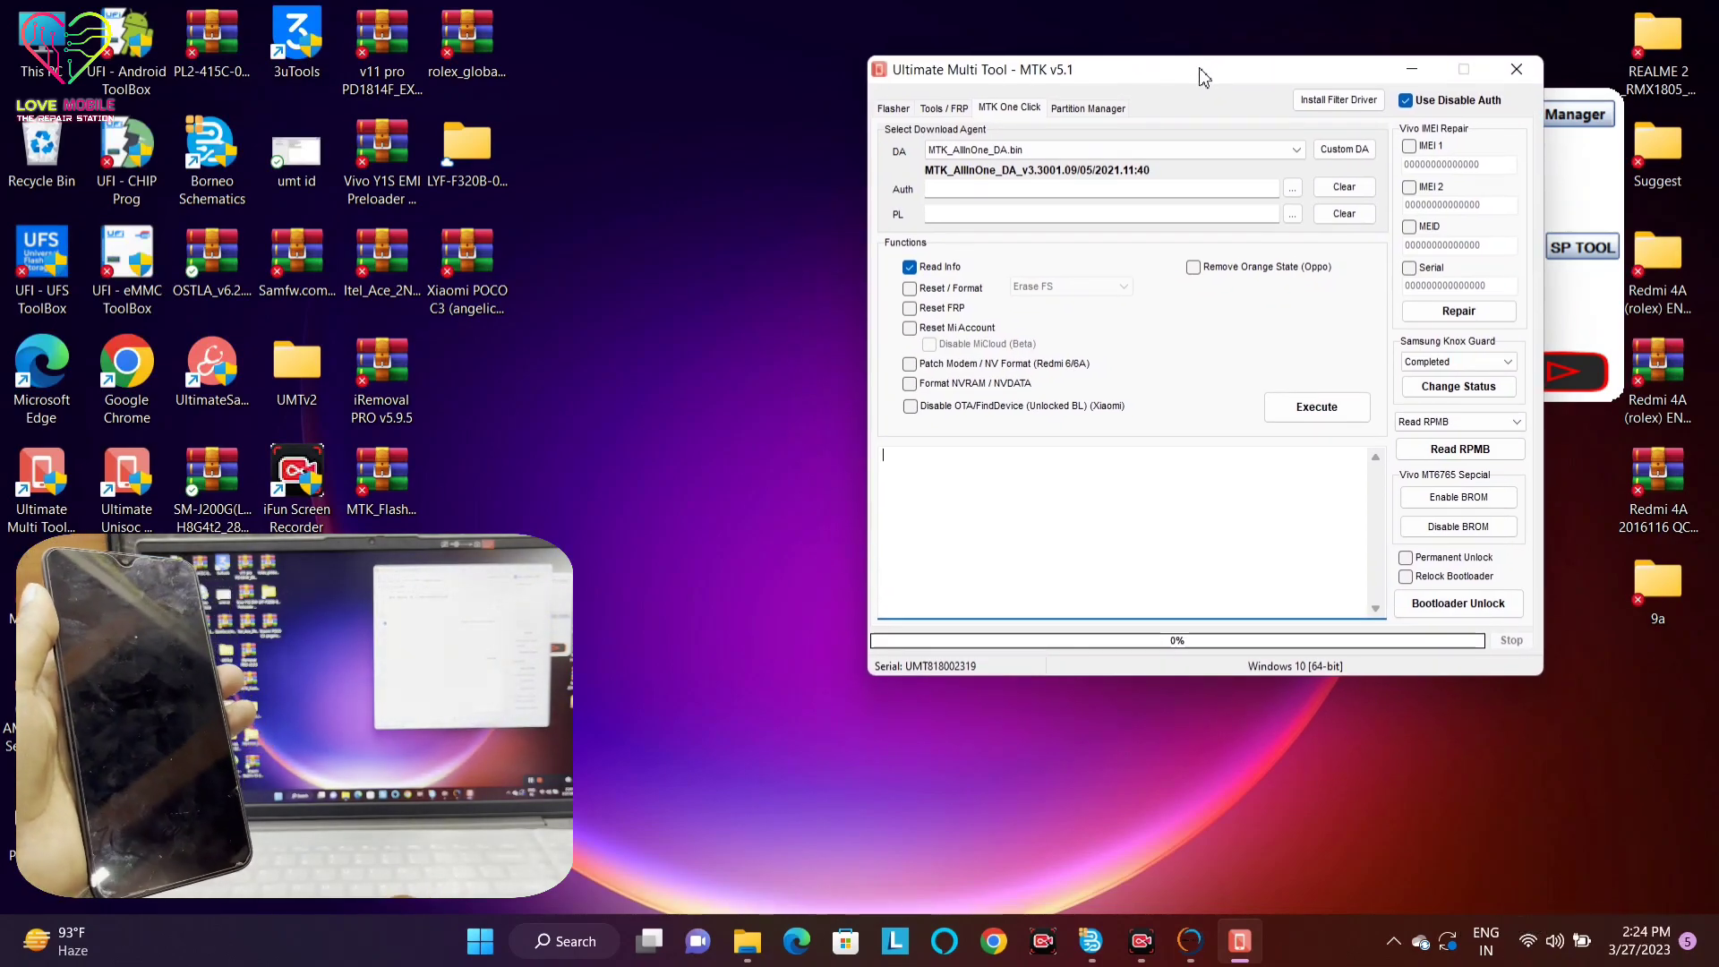
# Set the IMEI Repair method to META (New) in the Tools / FRP section and enable both IMEI 1 and IMEI 2
pyautogui.click(955, 109)
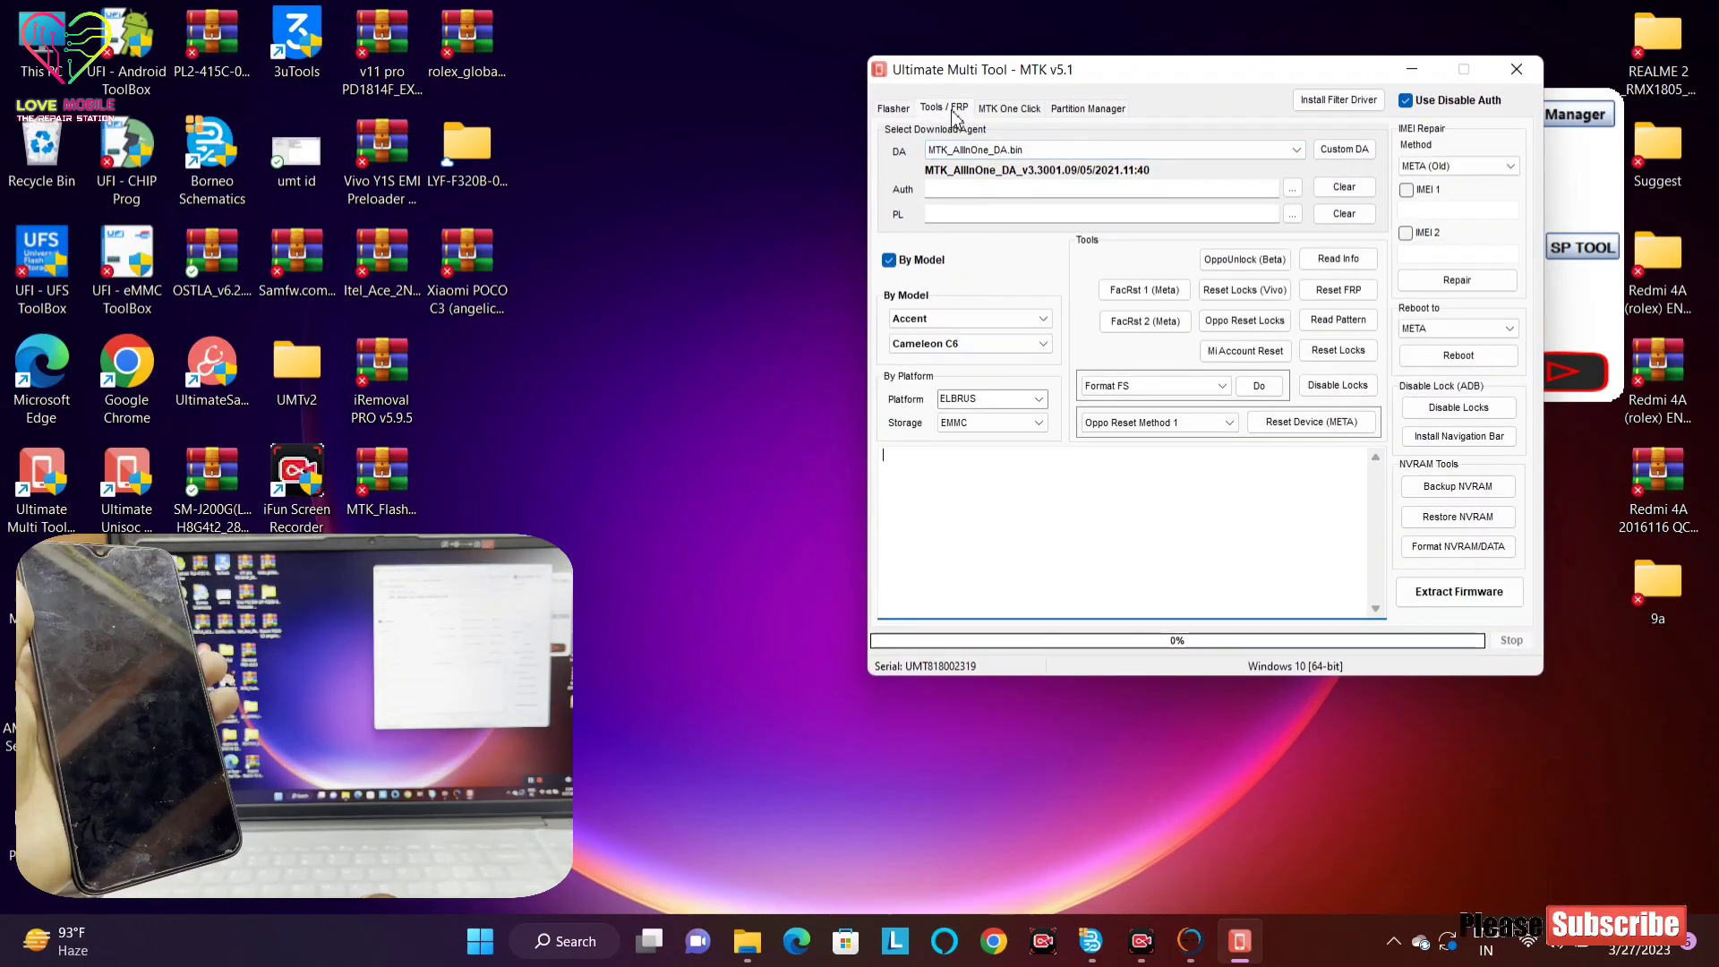
pyautogui.click(1460, 166)
pyautogui.click(1431, 195)
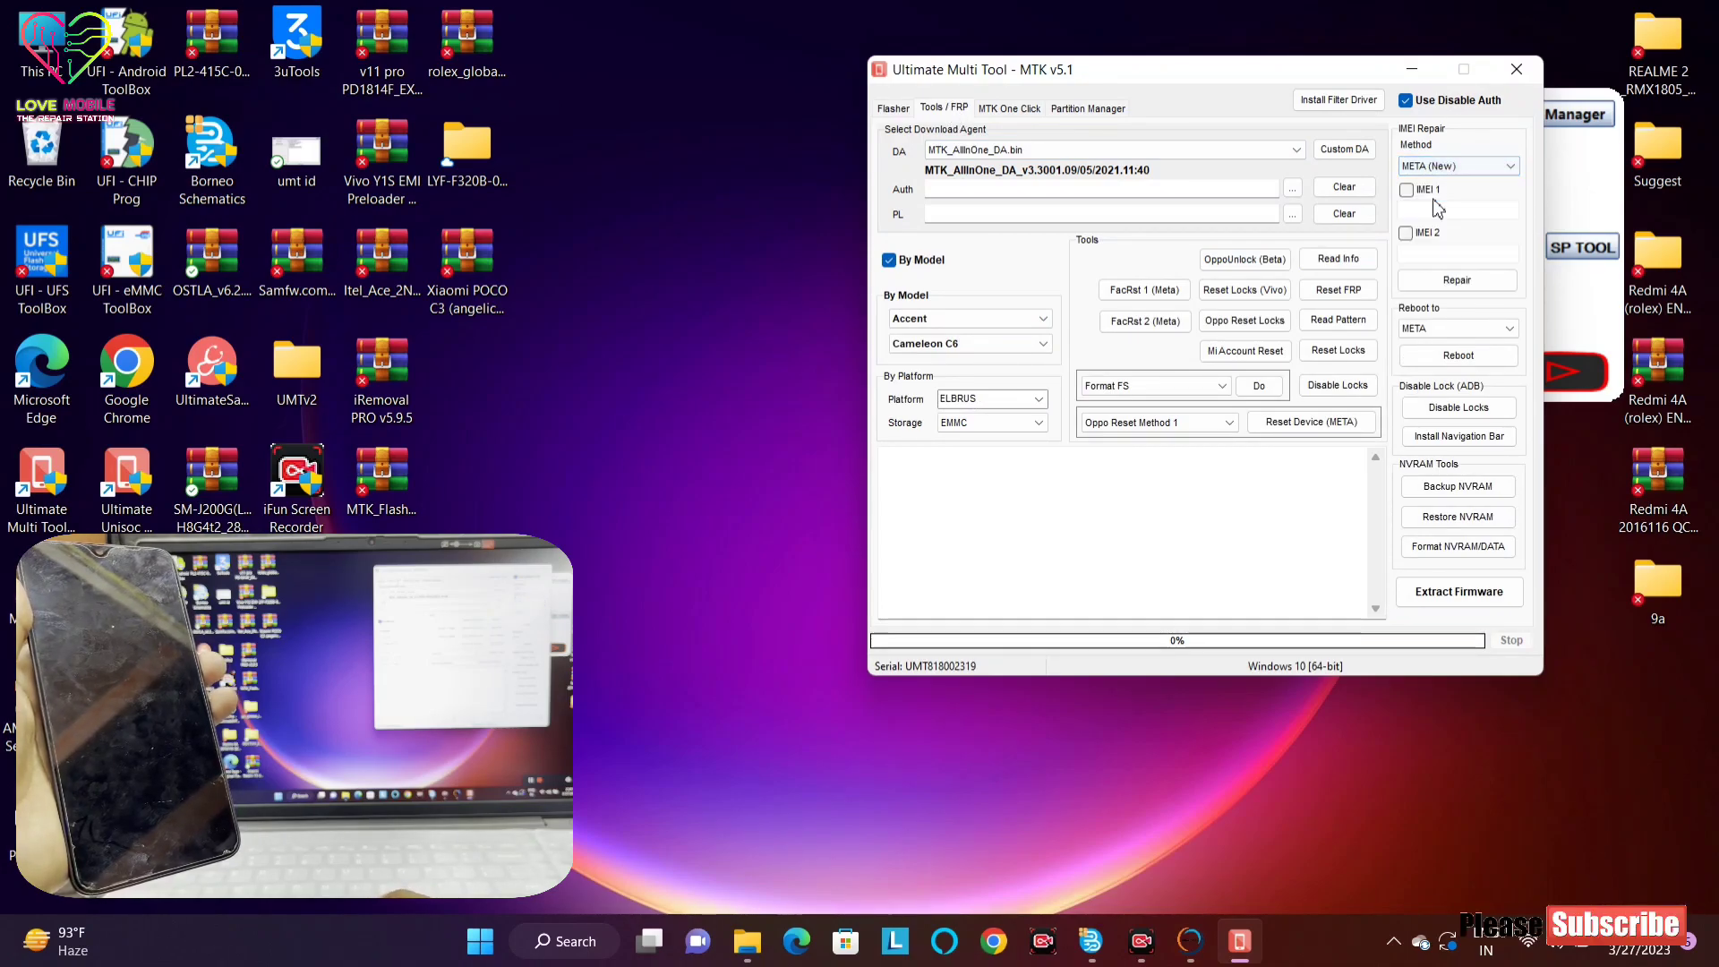
pyautogui.click(1408, 192)
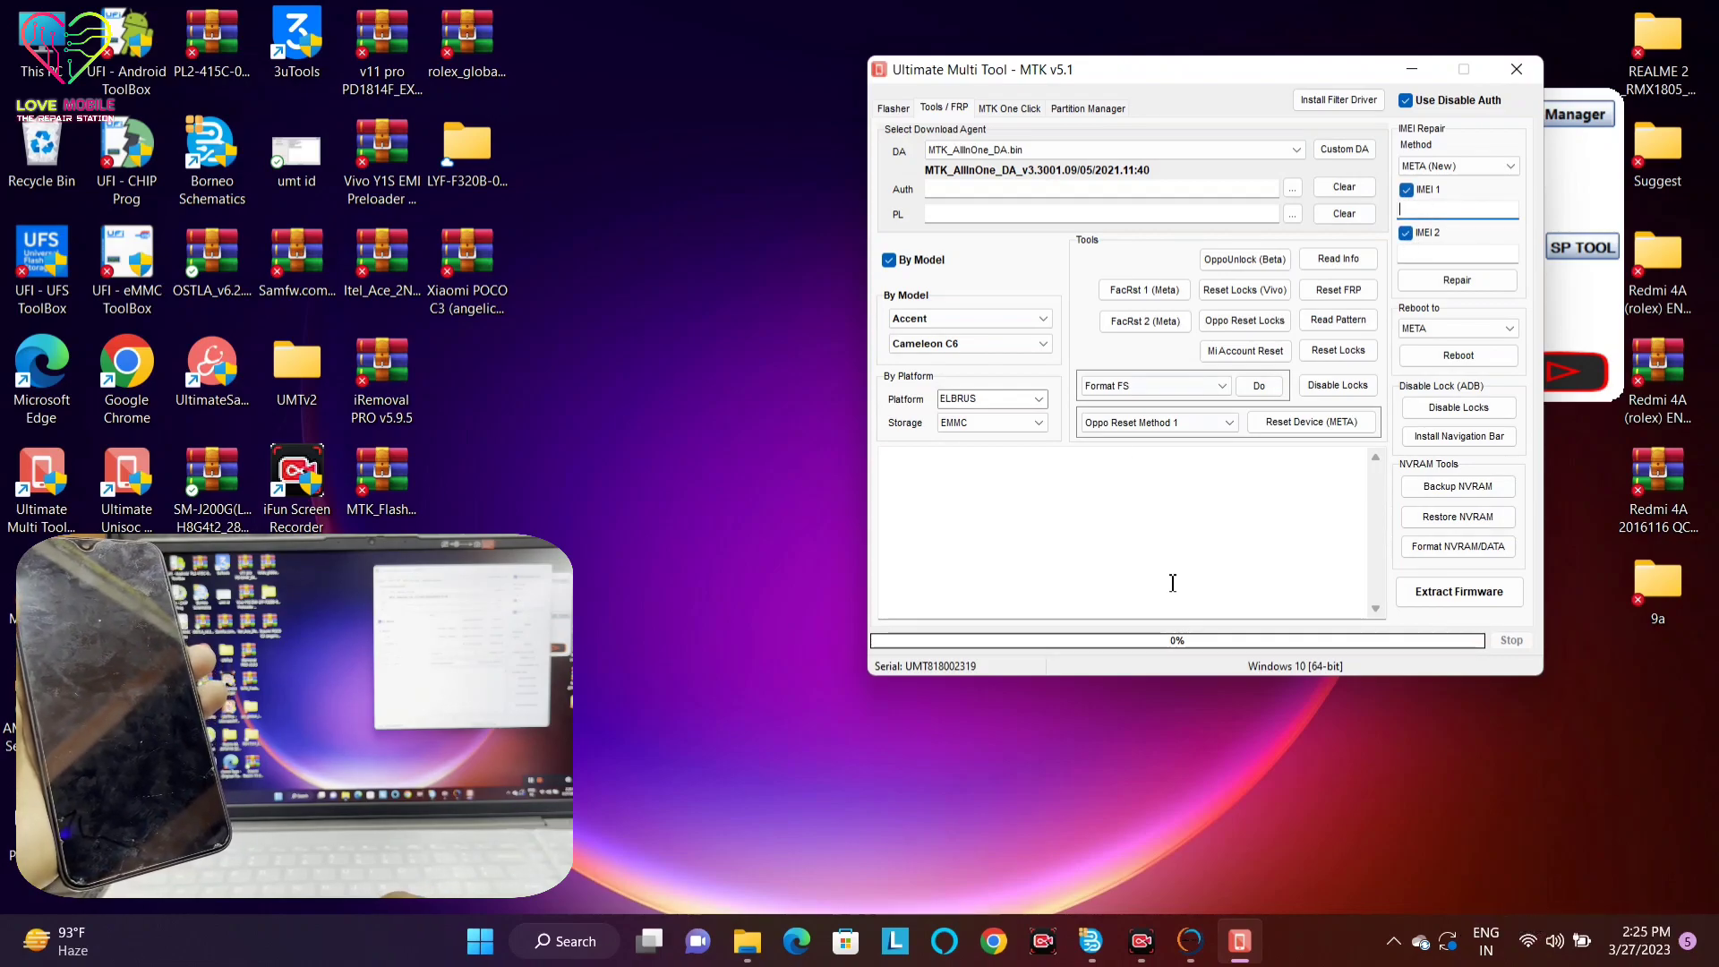
# Open New Text Document from the desktop folder 9a and copy its first IMEI number into the IMEI 1 field
pyautogui.doubleClick(1659, 613)
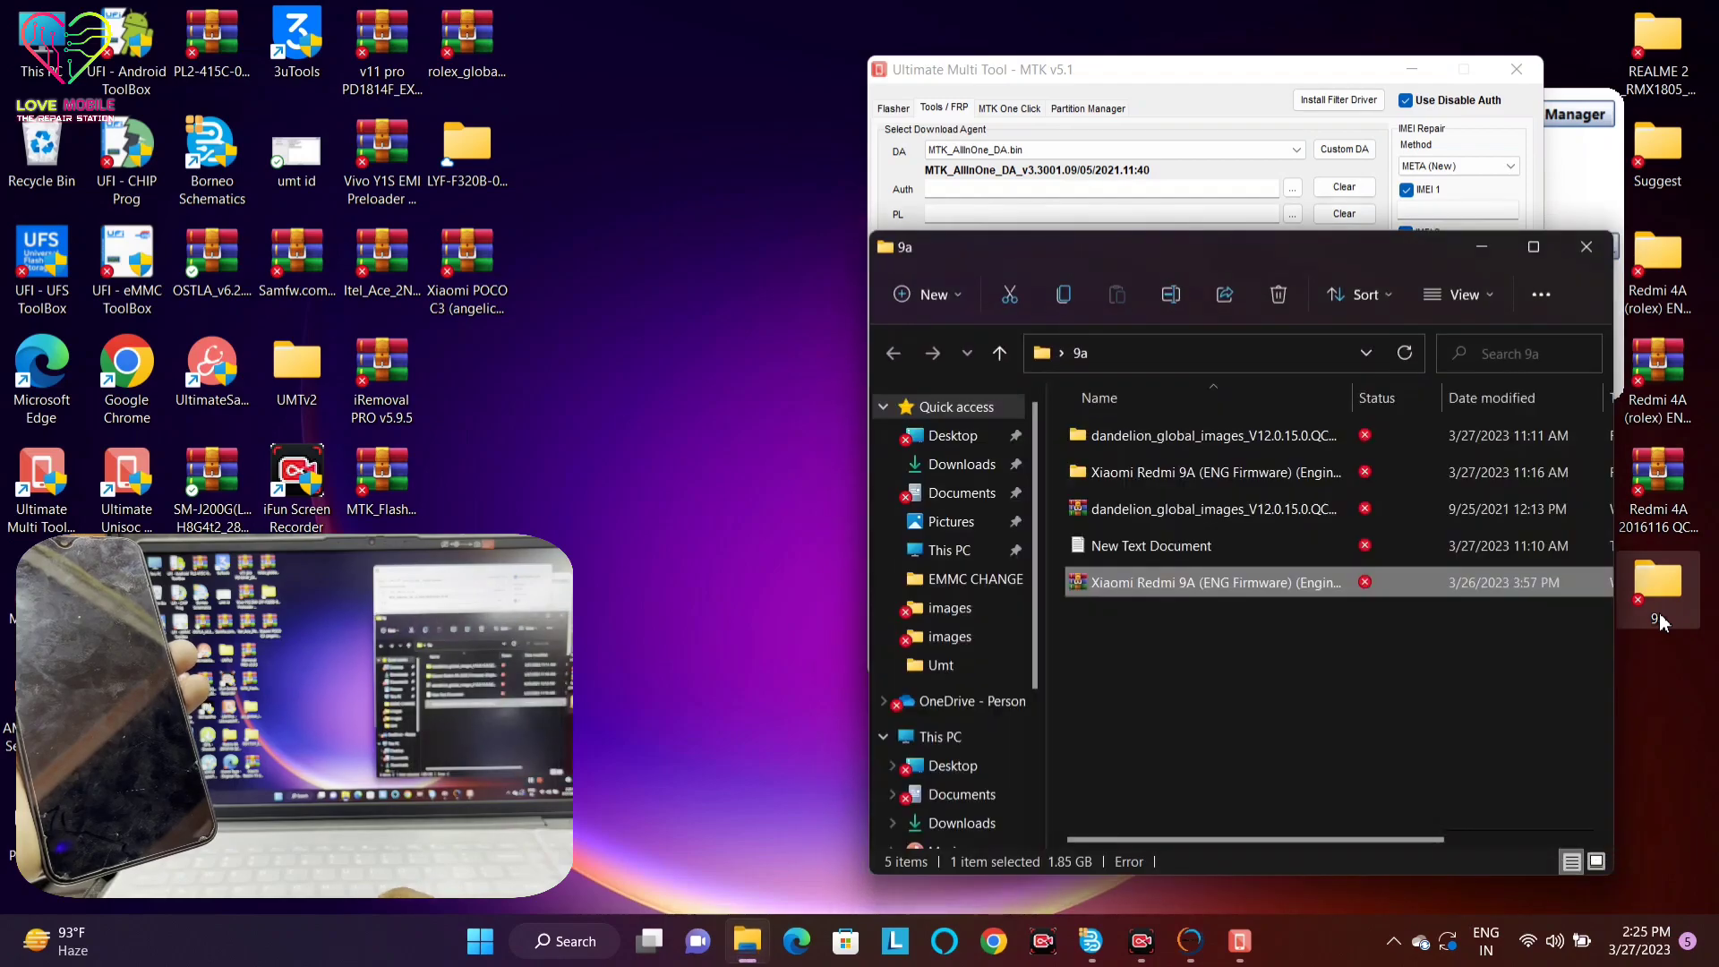
pyautogui.doubleClick(1222, 550)
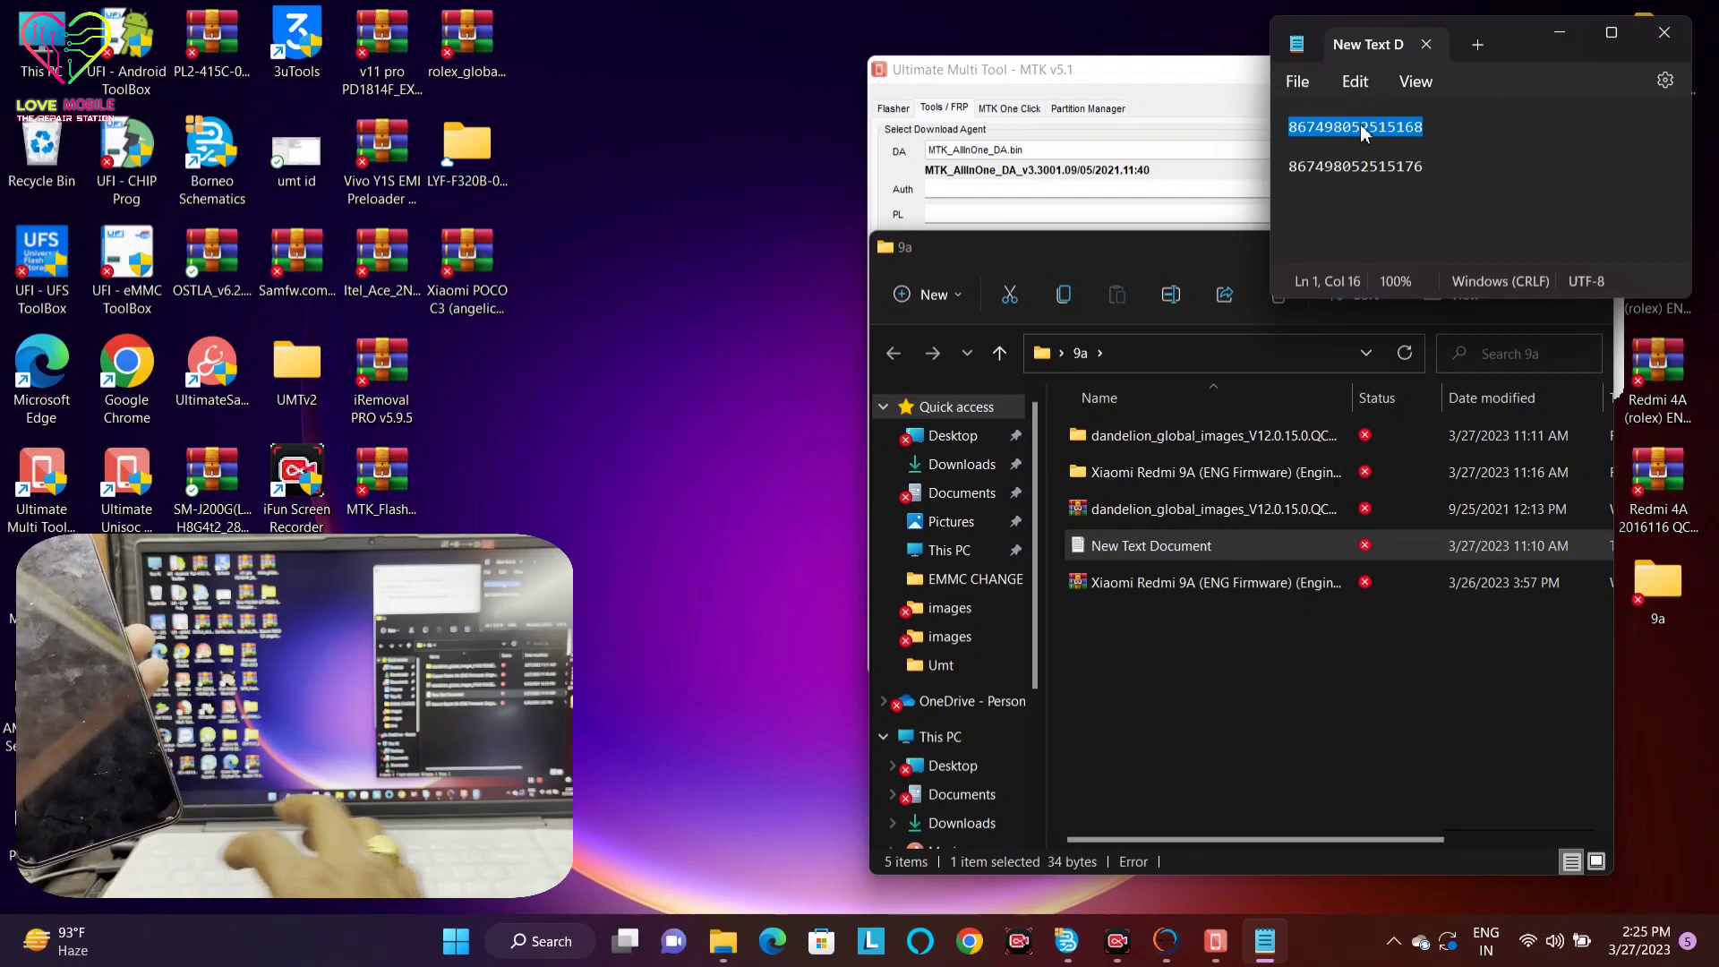
pyautogui.click(1232, 81)
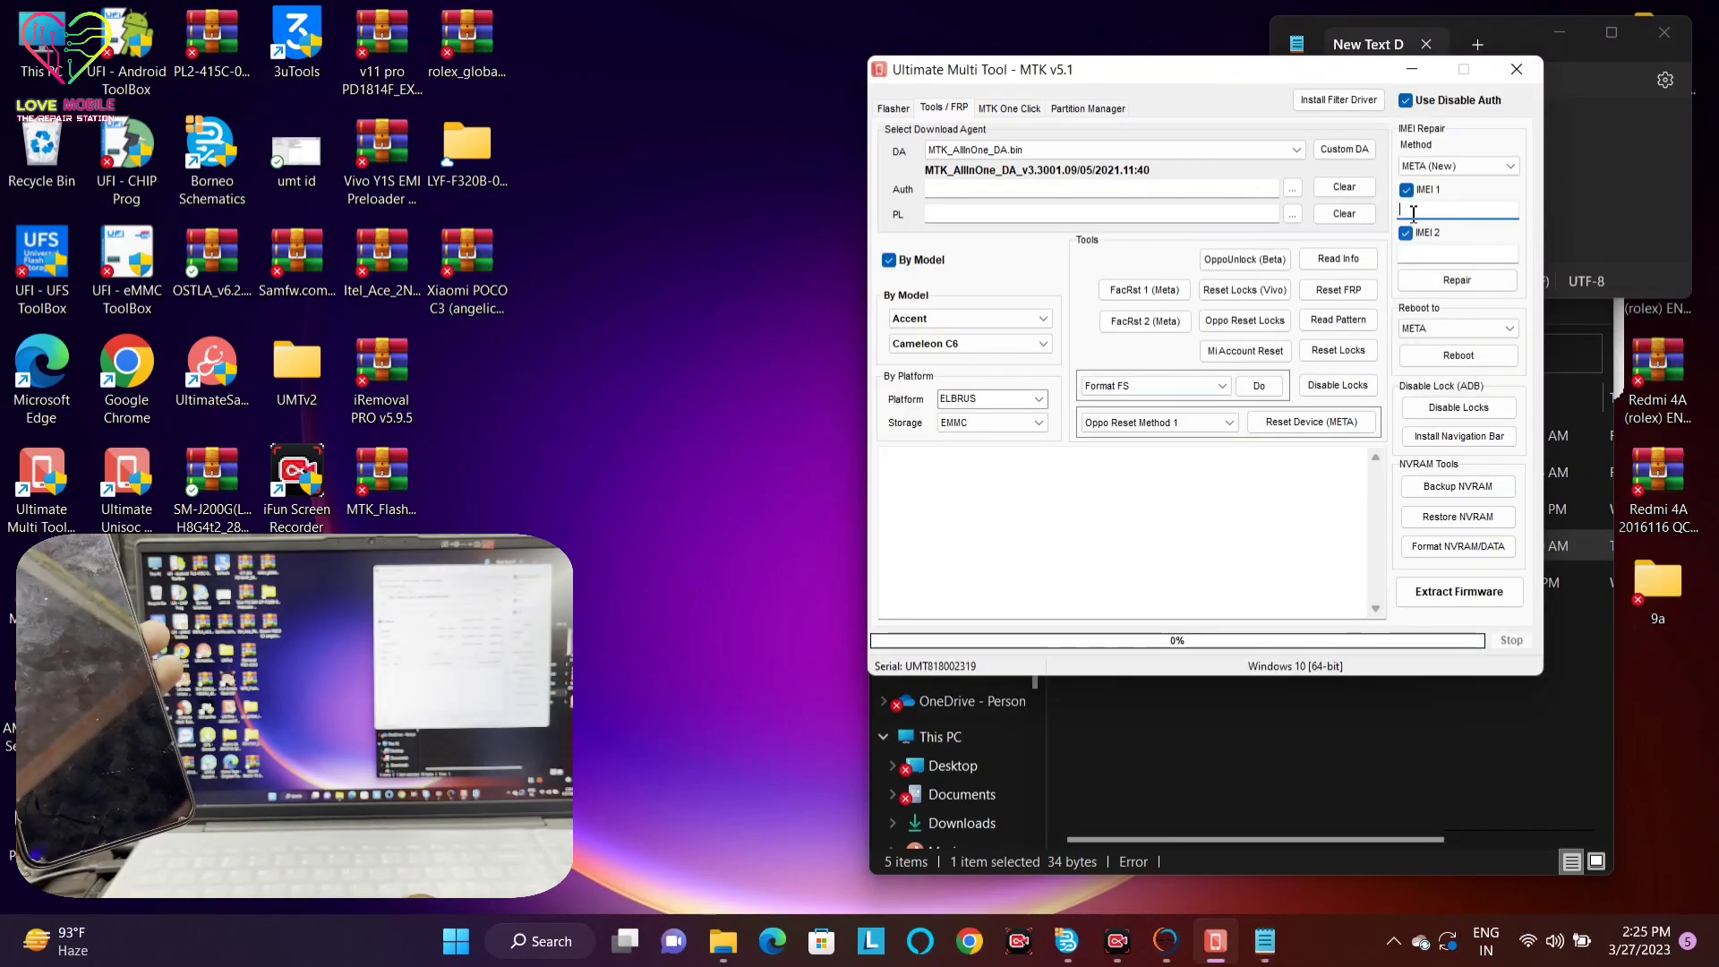
pyautogui.hotkey('ctrl', 'v')
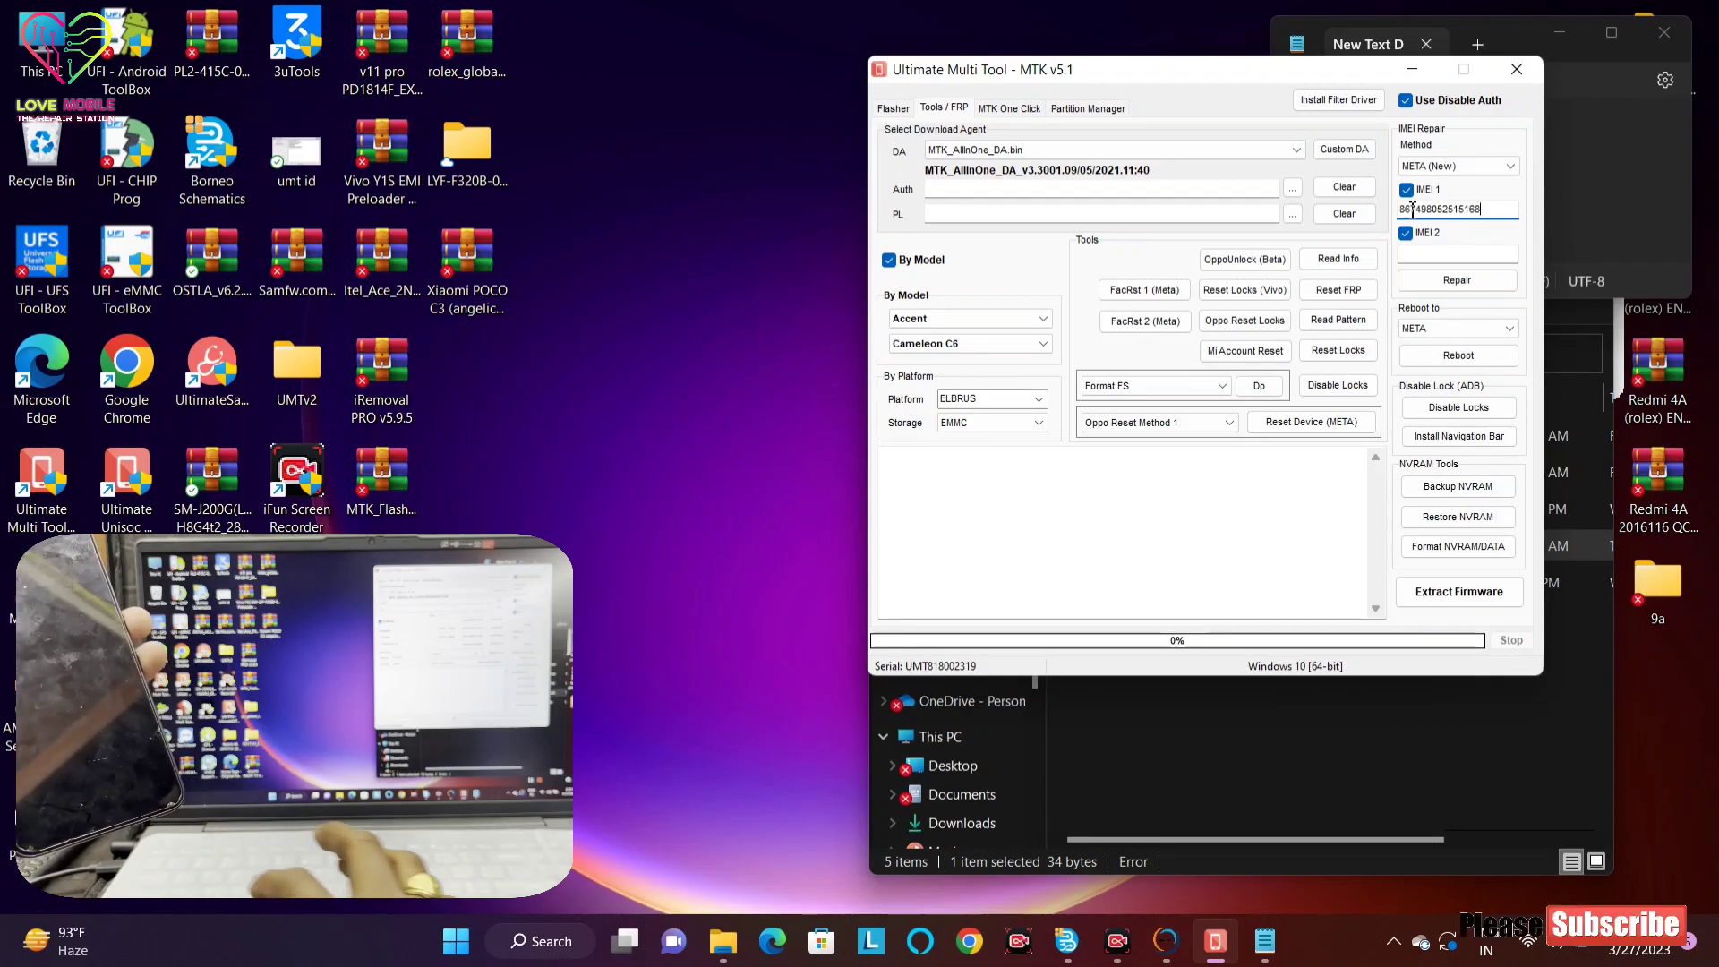
# Copy the second IMEI number from the open text document into the IMEI 2 field
pyautogui.click(1348, 775)
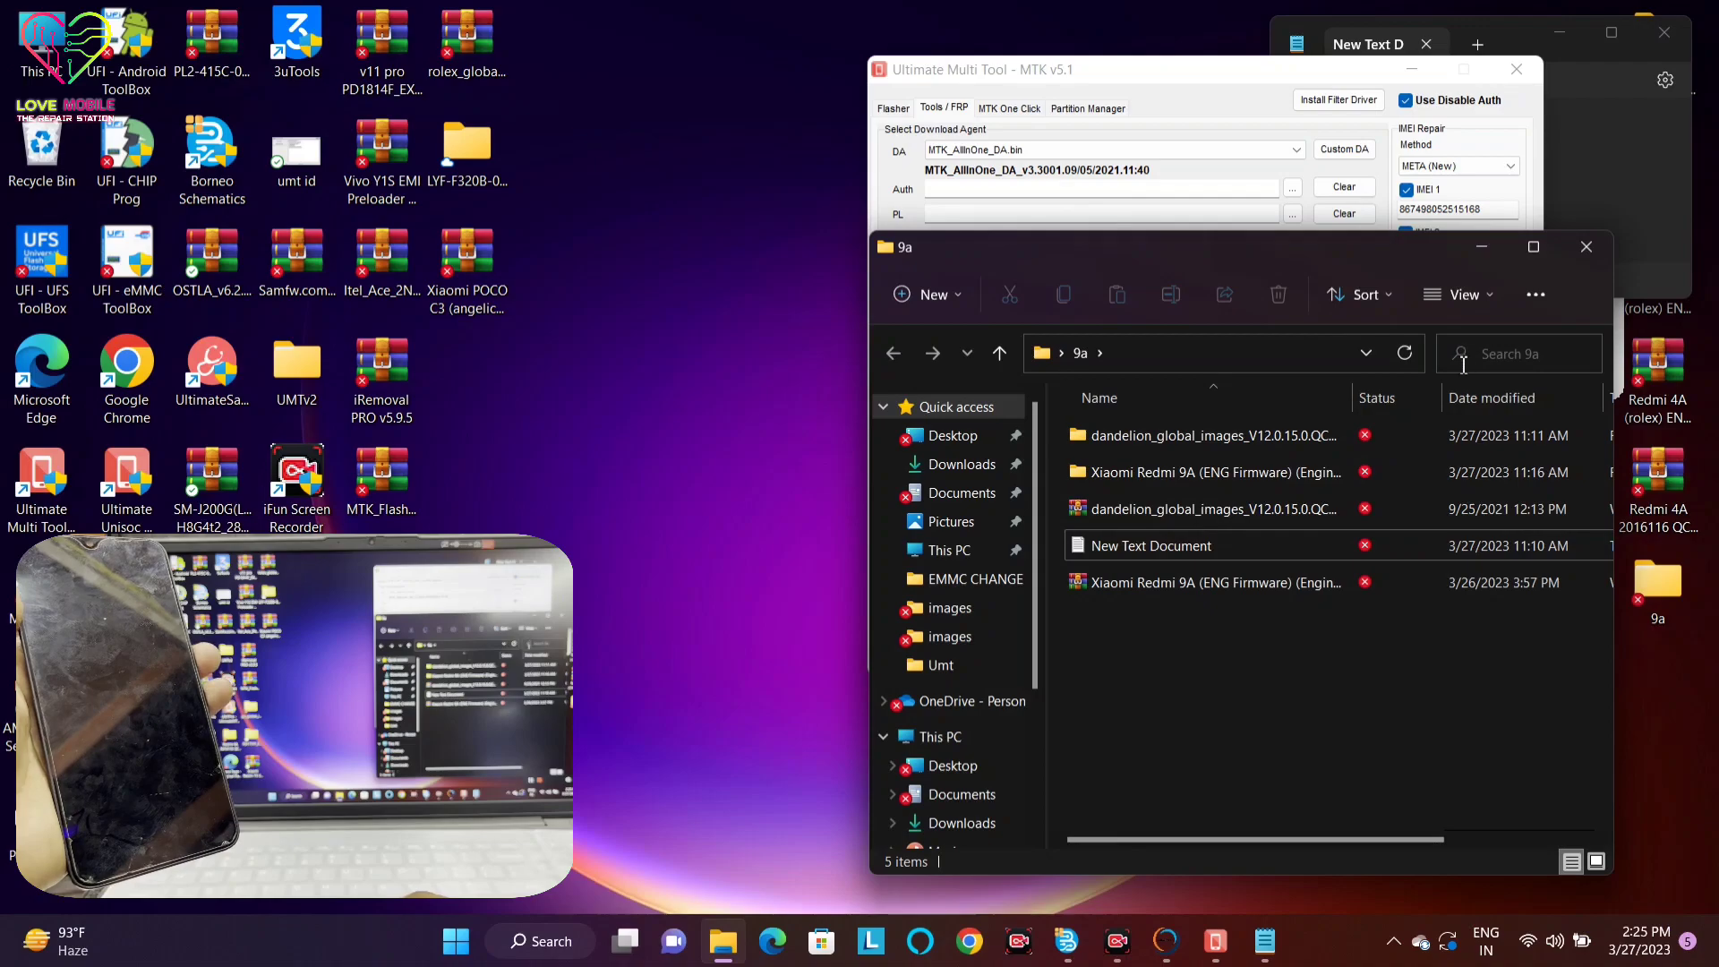
pyautogui.click(1261, 940)
pyautogui.doubleClick(1376, 168)
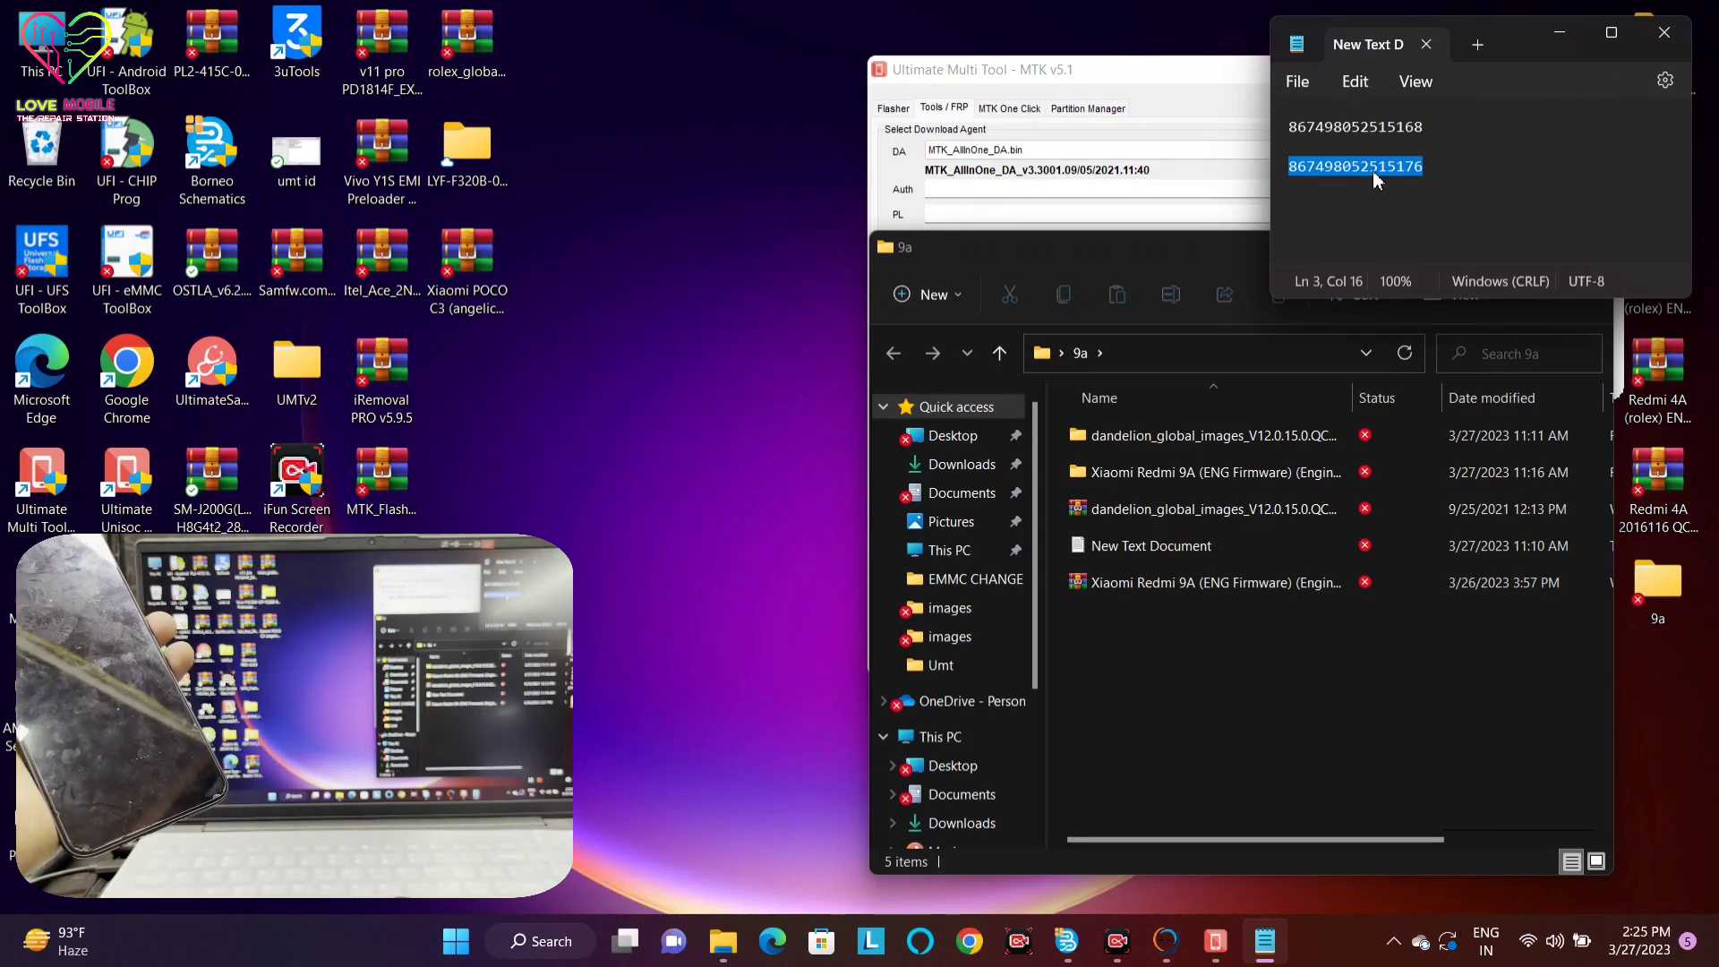
pyautogui.click(1373, 170)
pyautogui.click(1281, 168)
pyautogui.hotkey('ctrl', 'c')
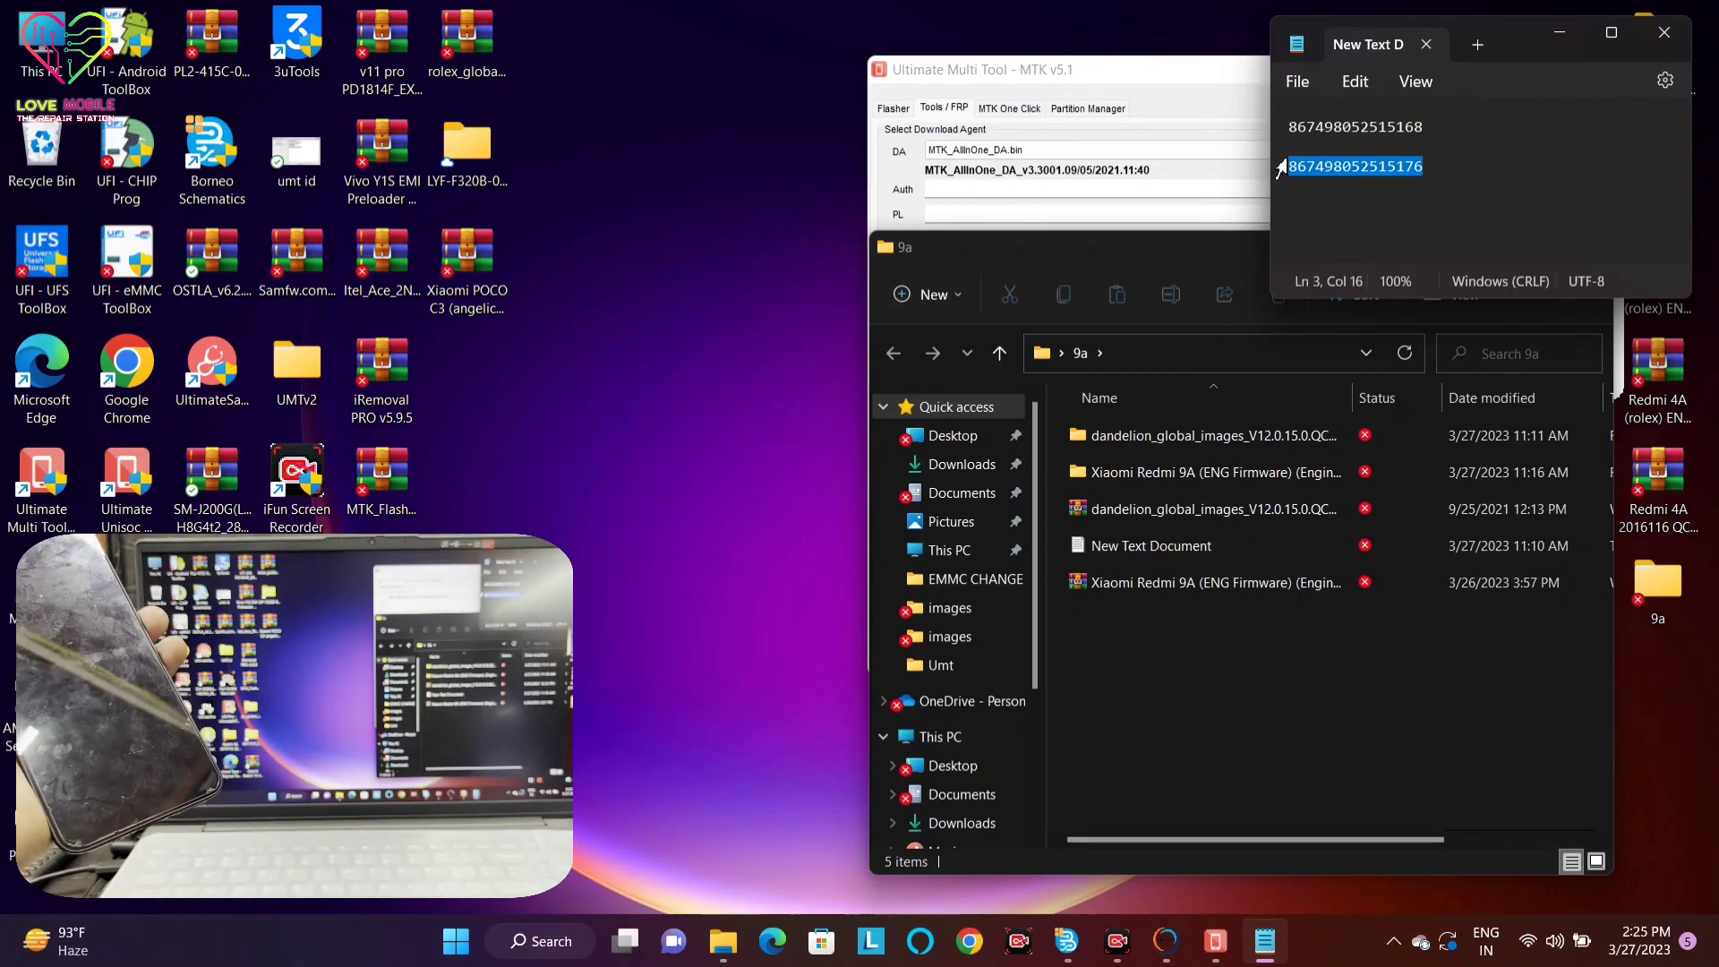
pyautogui.click(1244, 184)
pyautogui.click(1428, 254)
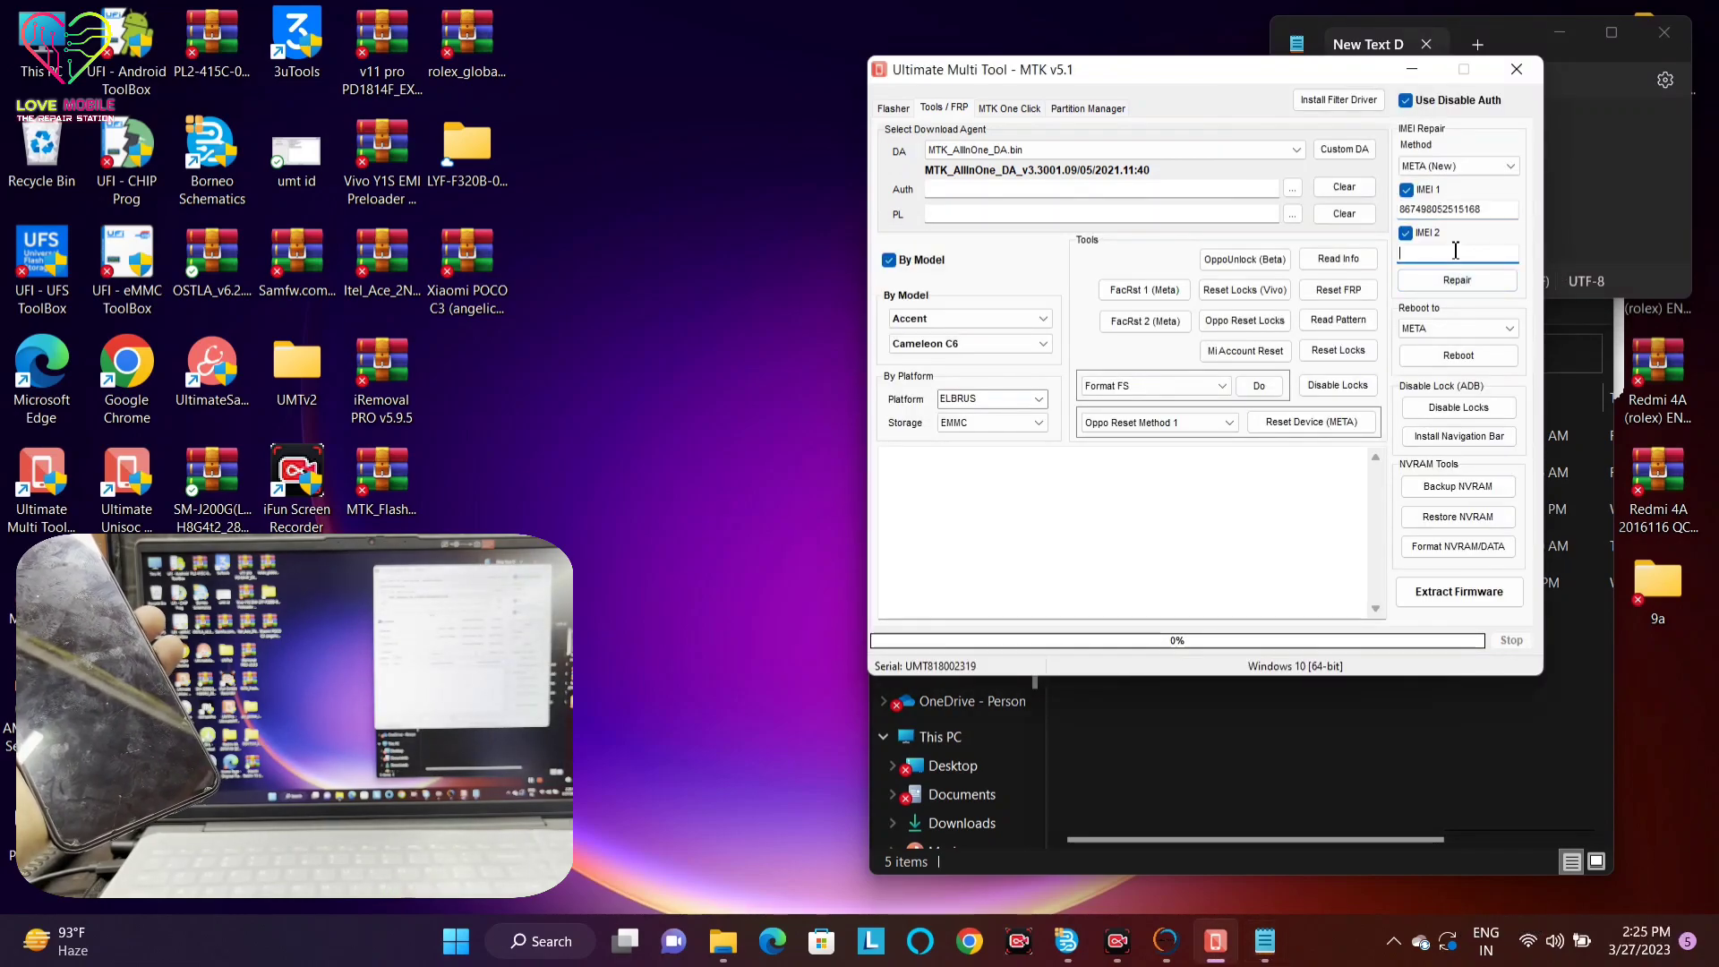
pyautogui.rightClick(1428, 253)
pyautogui.click(1476, 344)
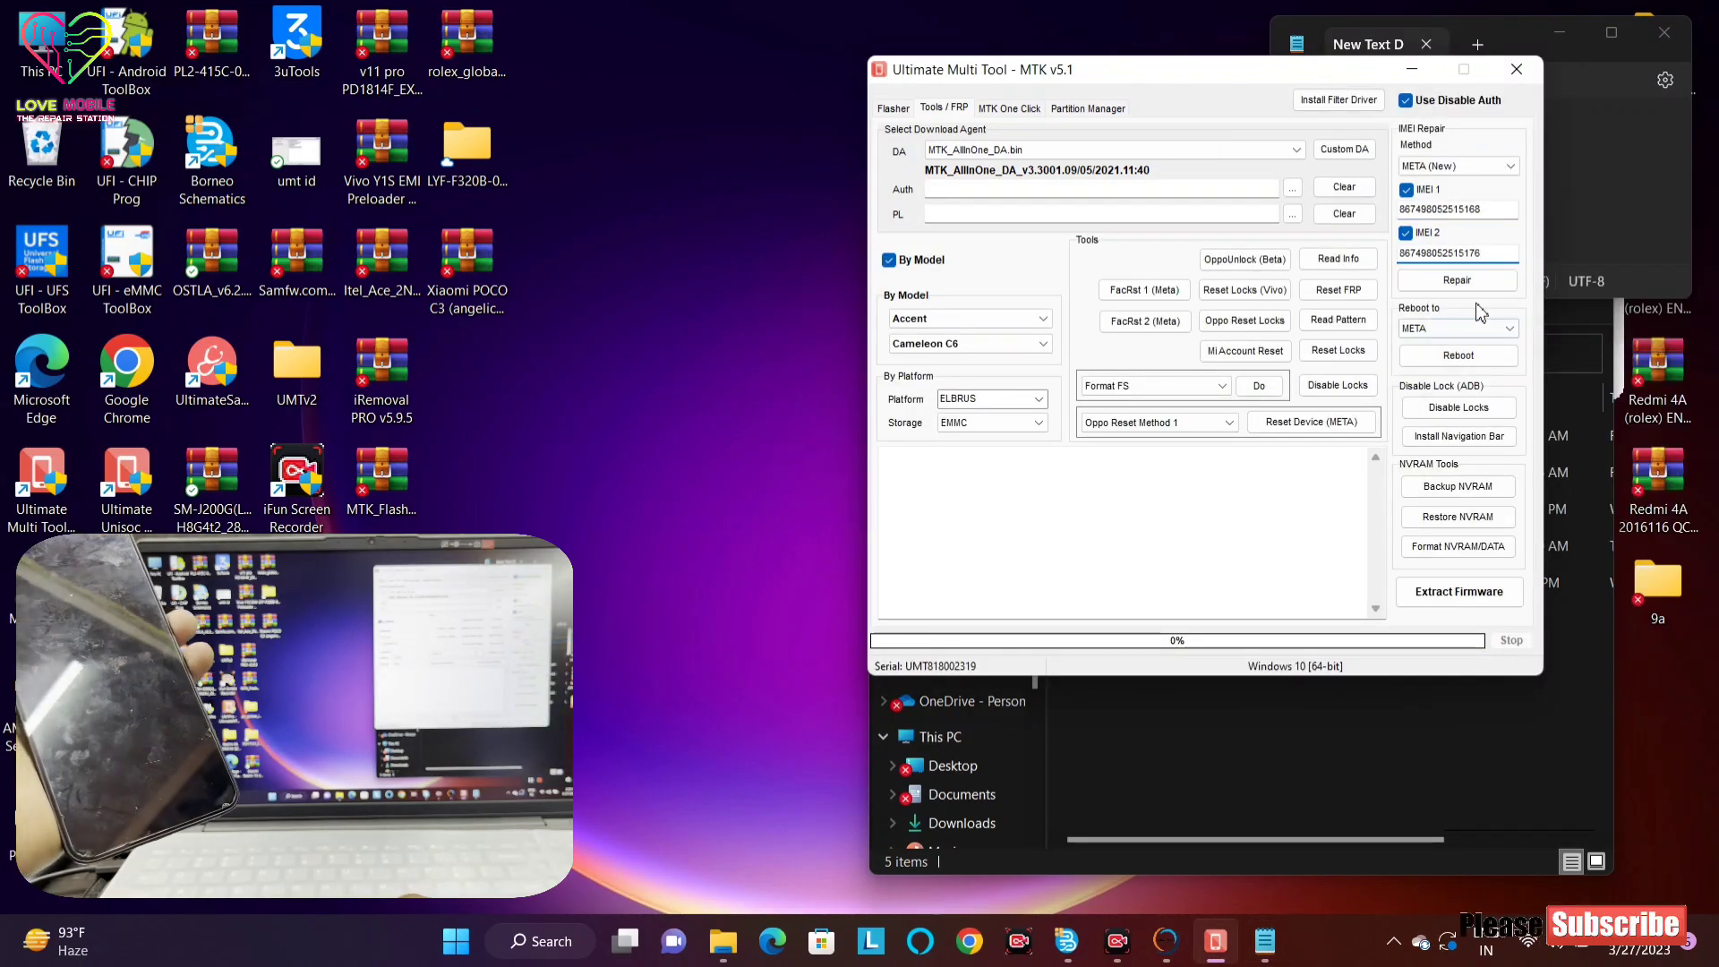
# Start the IMEI repair and accept responsibility for restoring the phone's original IMEI numbers
pyautogui.click(1459, 283)
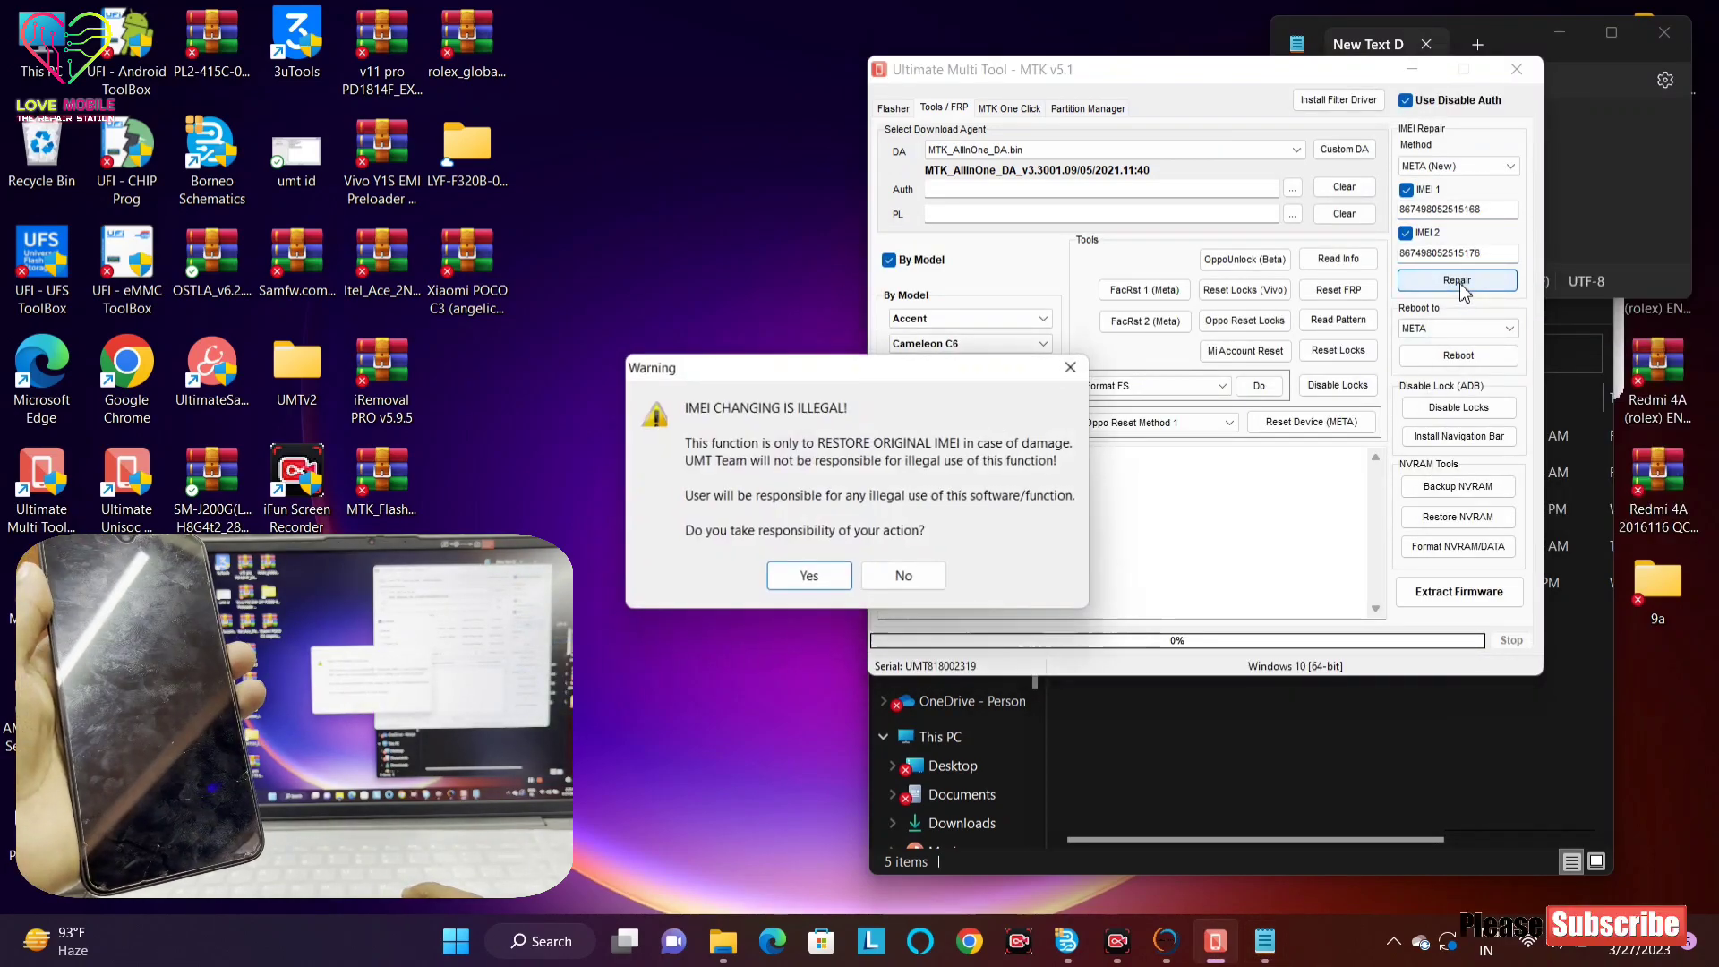
pyautogui.click(805, 579)
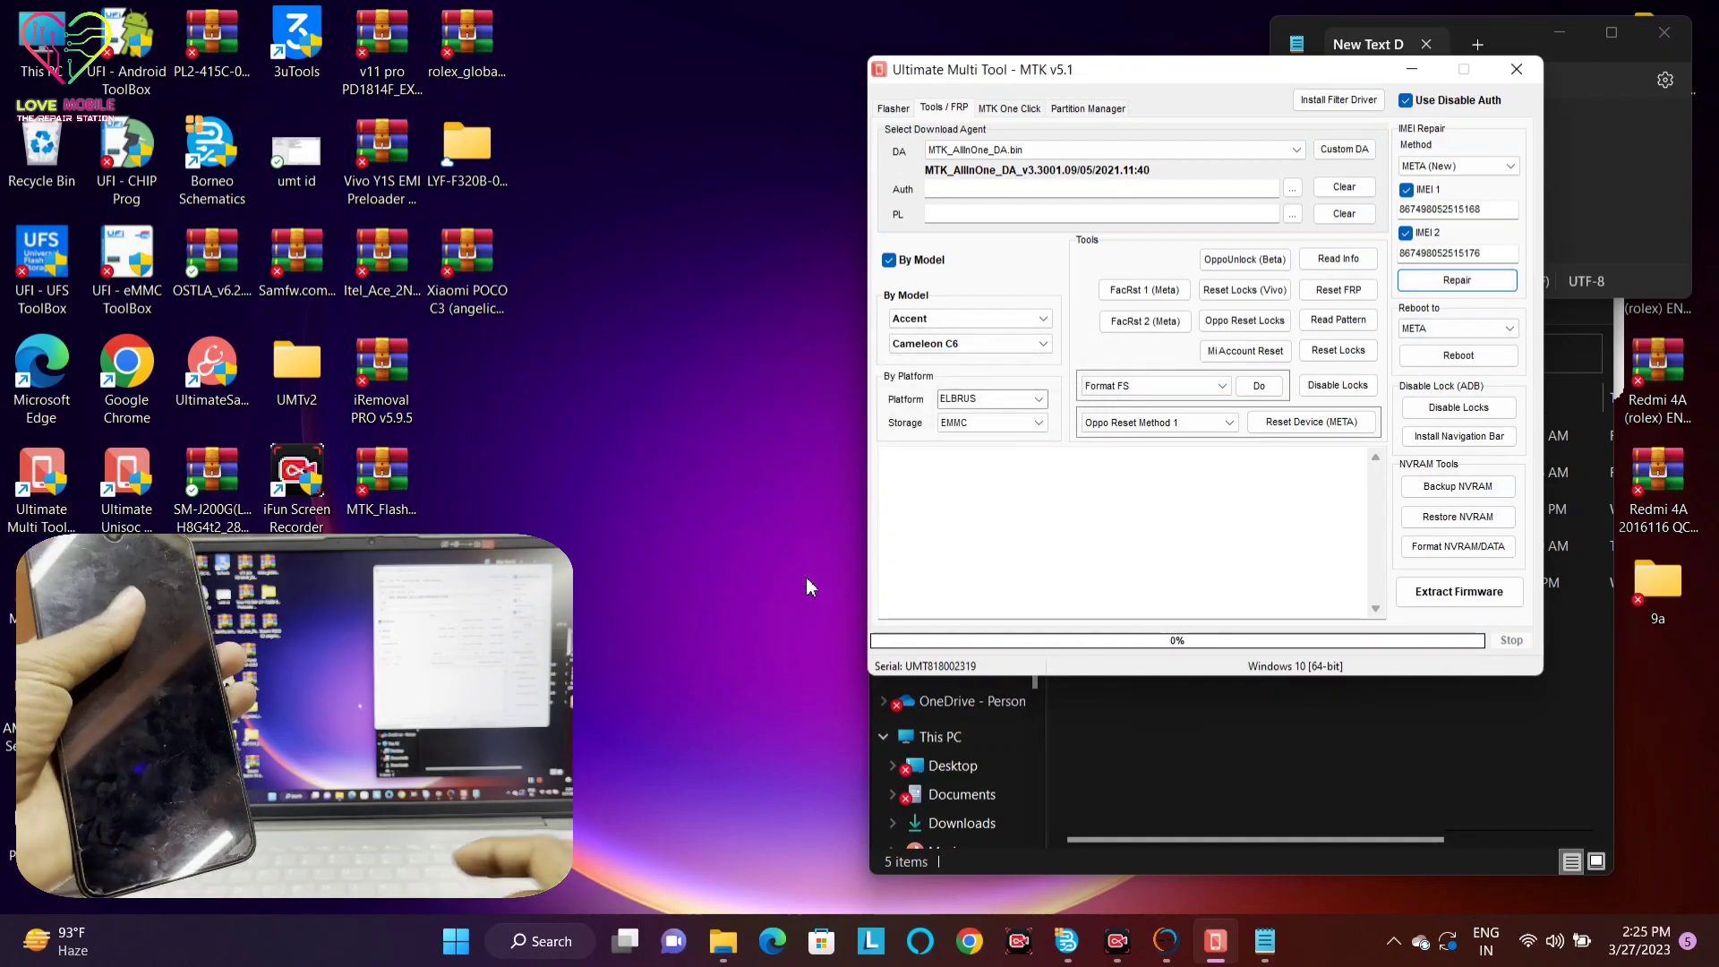
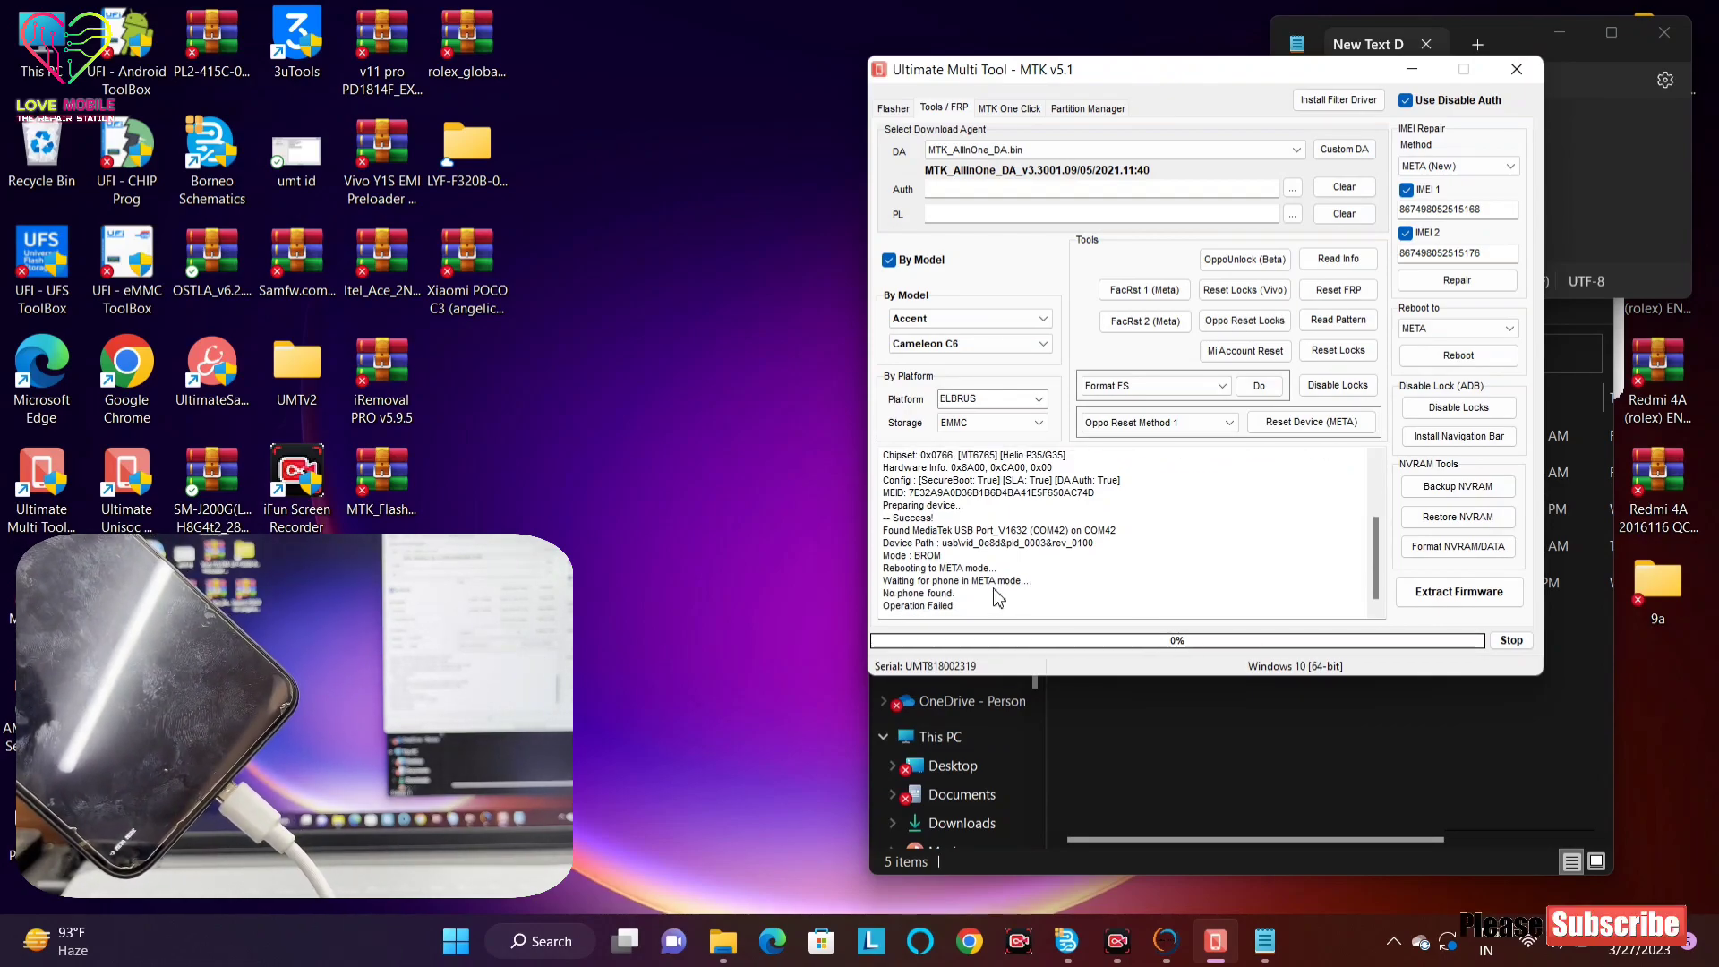
# Retry the META (New) IMEI repair for both IMEI numbers and accept responsibility in the illegal-use warning
pyautogui.moveTo(950, 580); pyautogui.dragTo(882, 600)
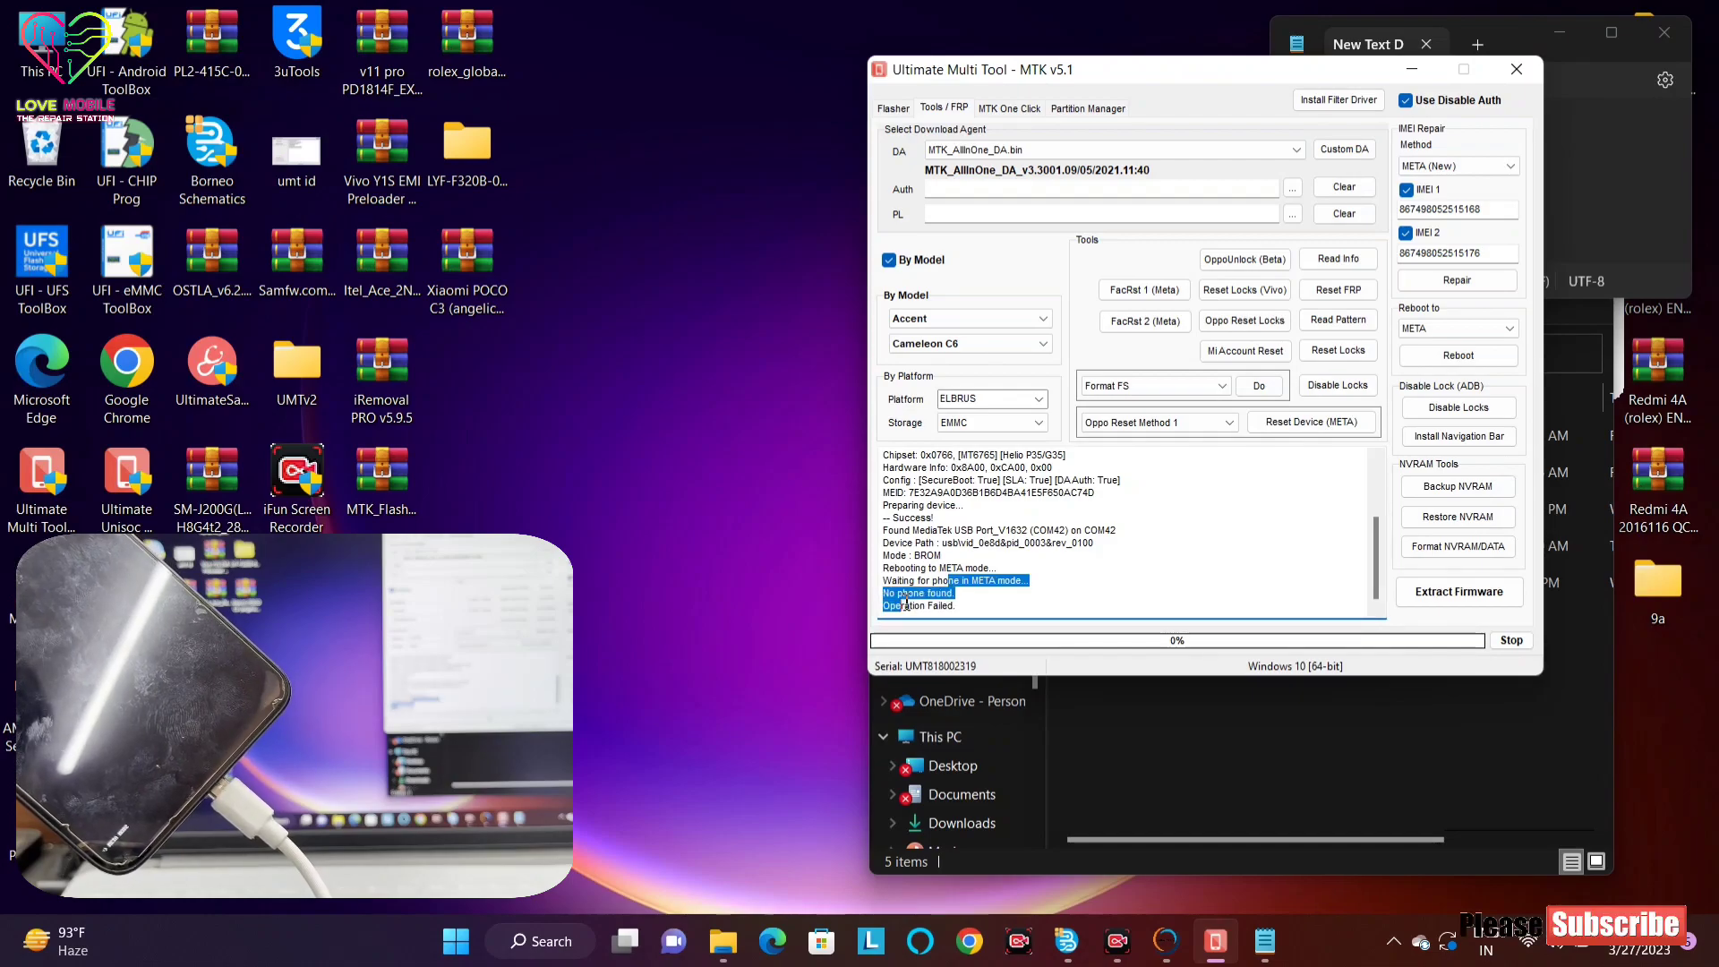
pyautogui.click(1182, 557)
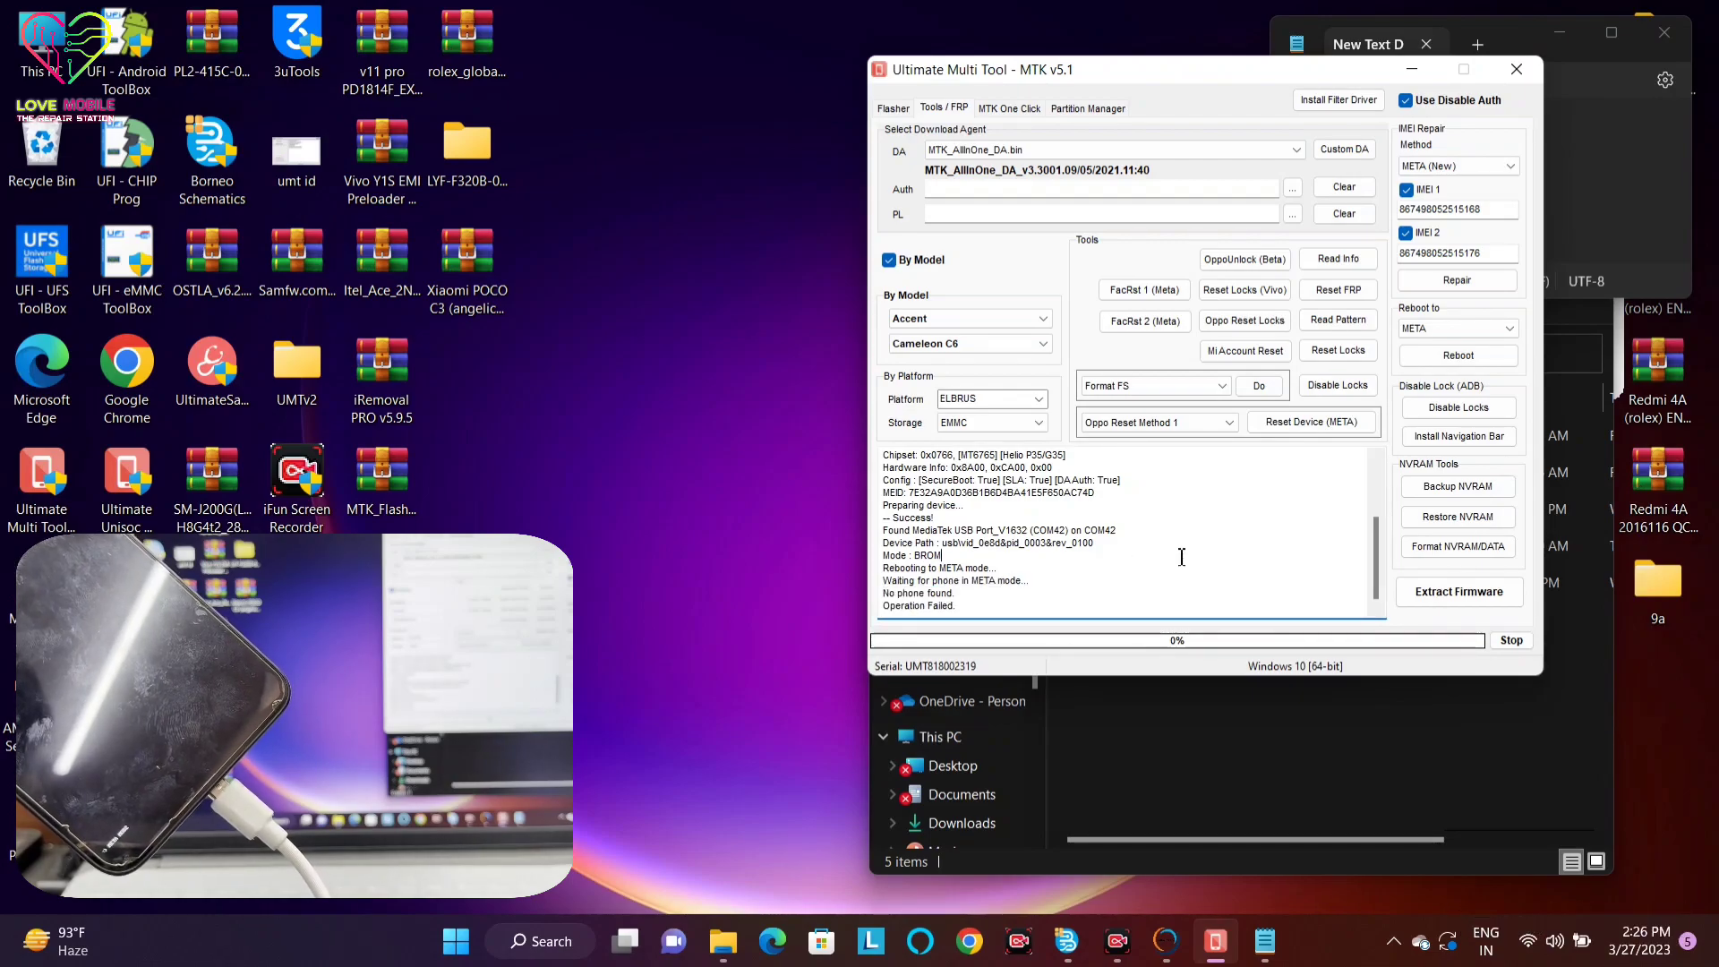
pyautogui.click(1443, 285)
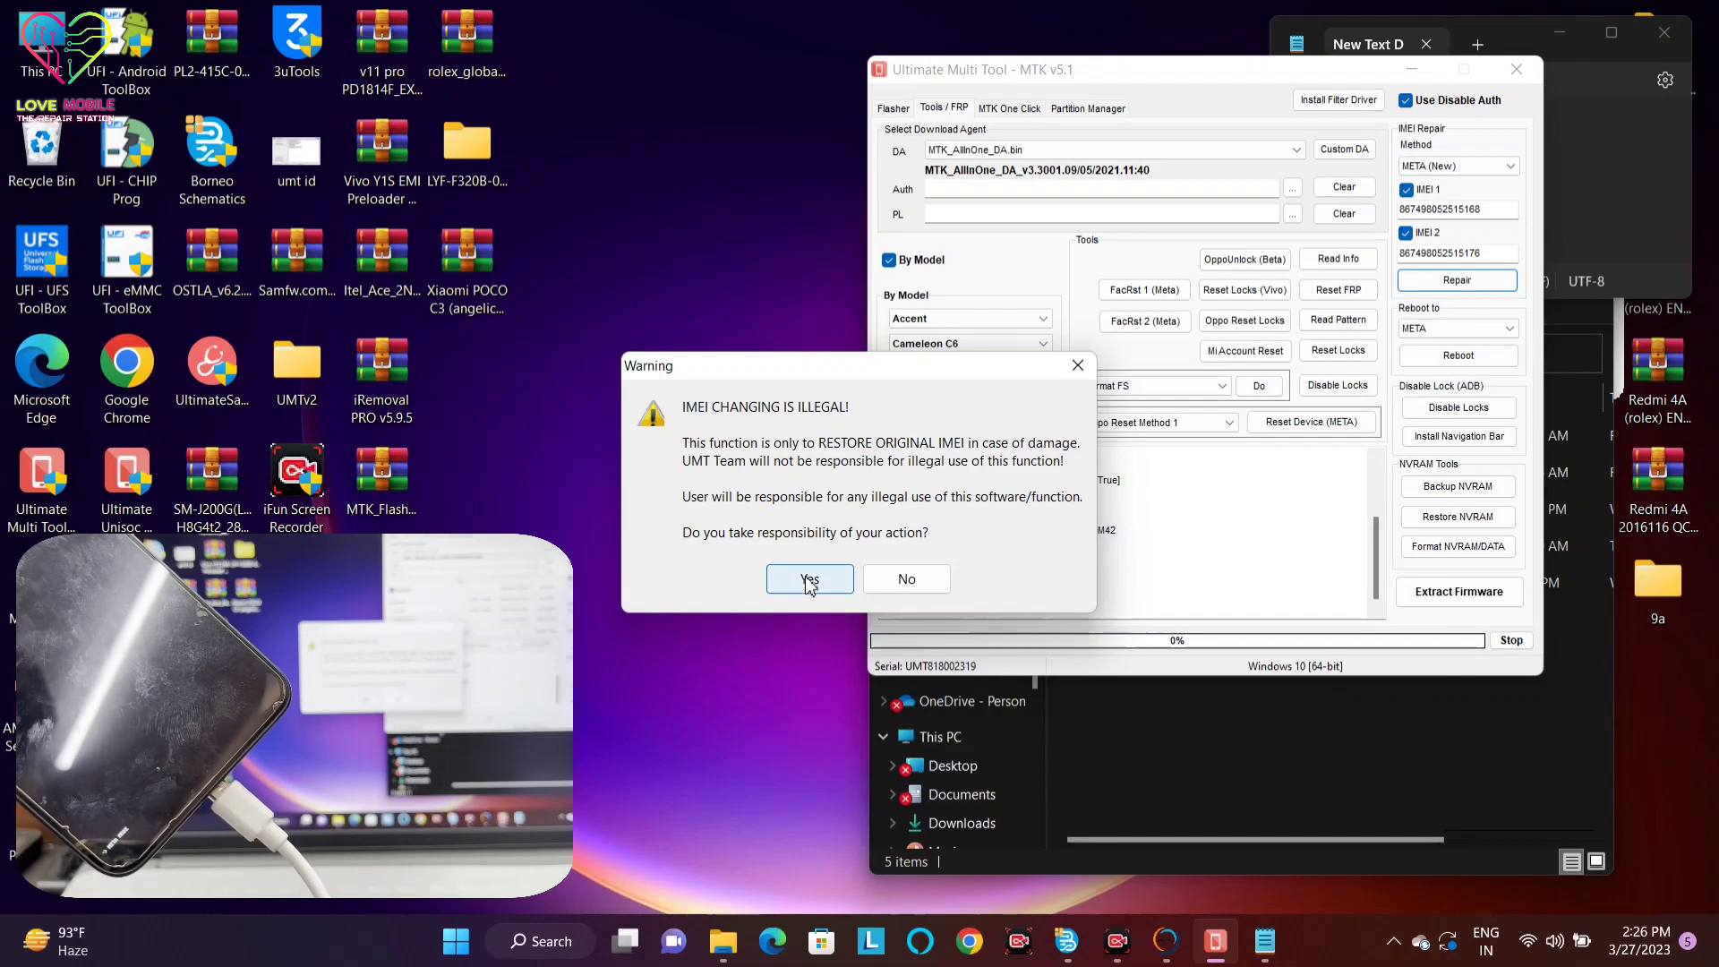
pyautogui.click(809, 582)
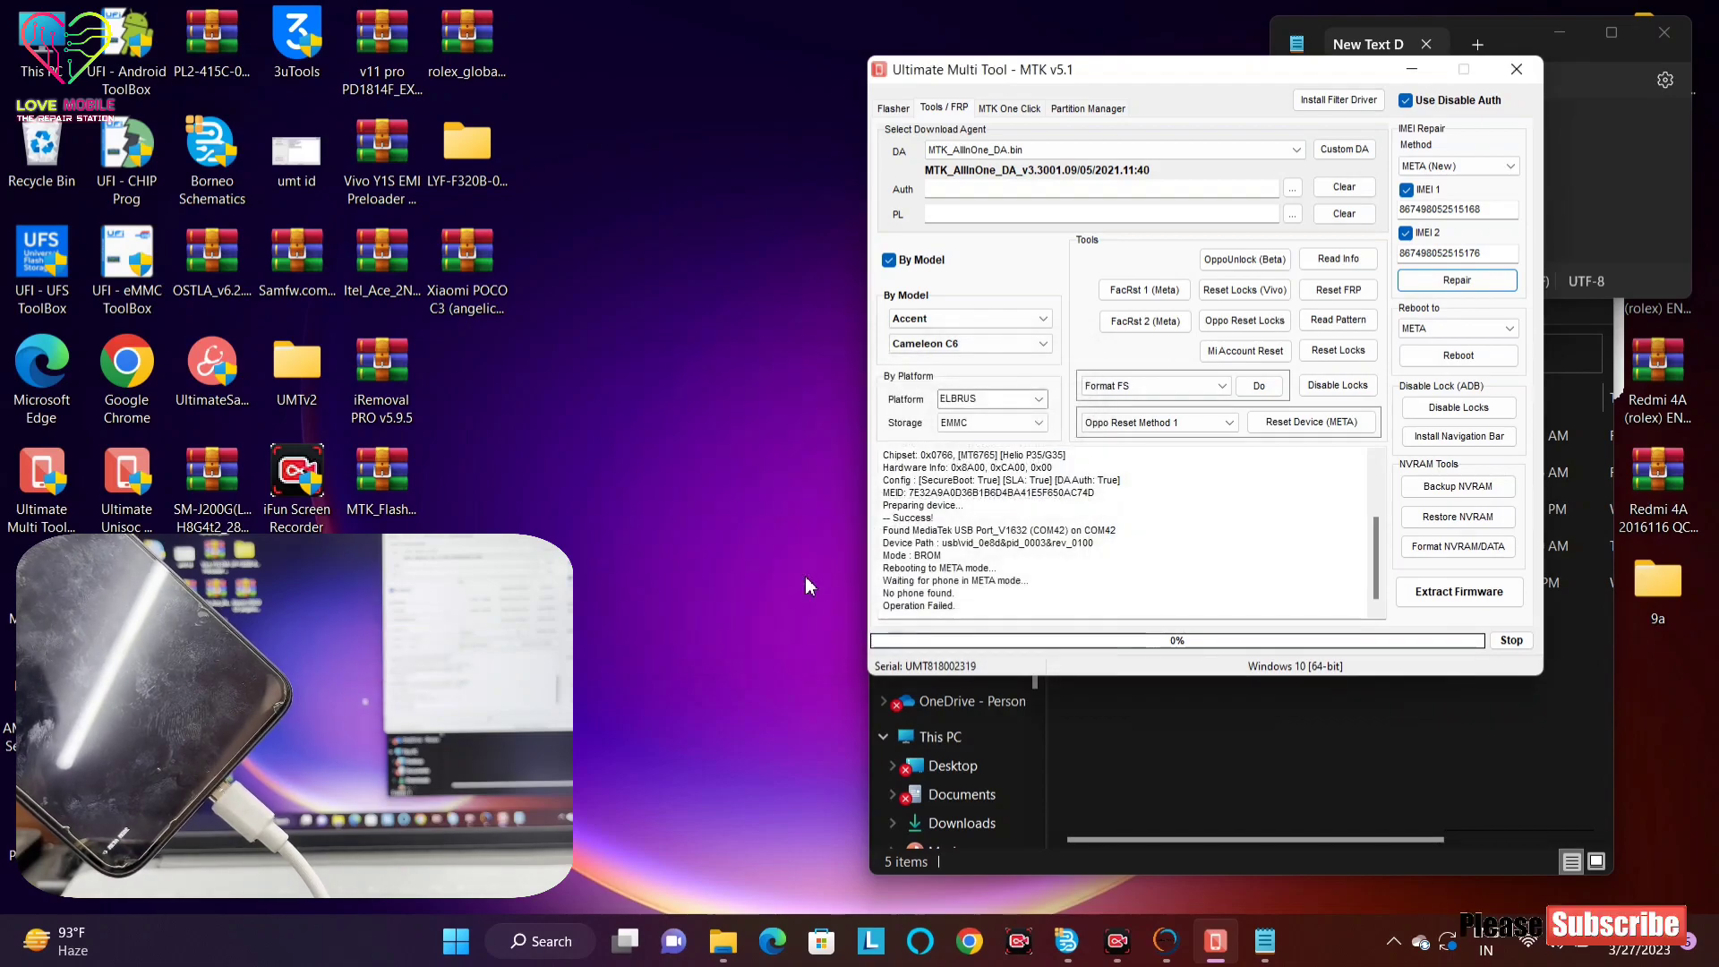
pyautogui.click(1240, 536)
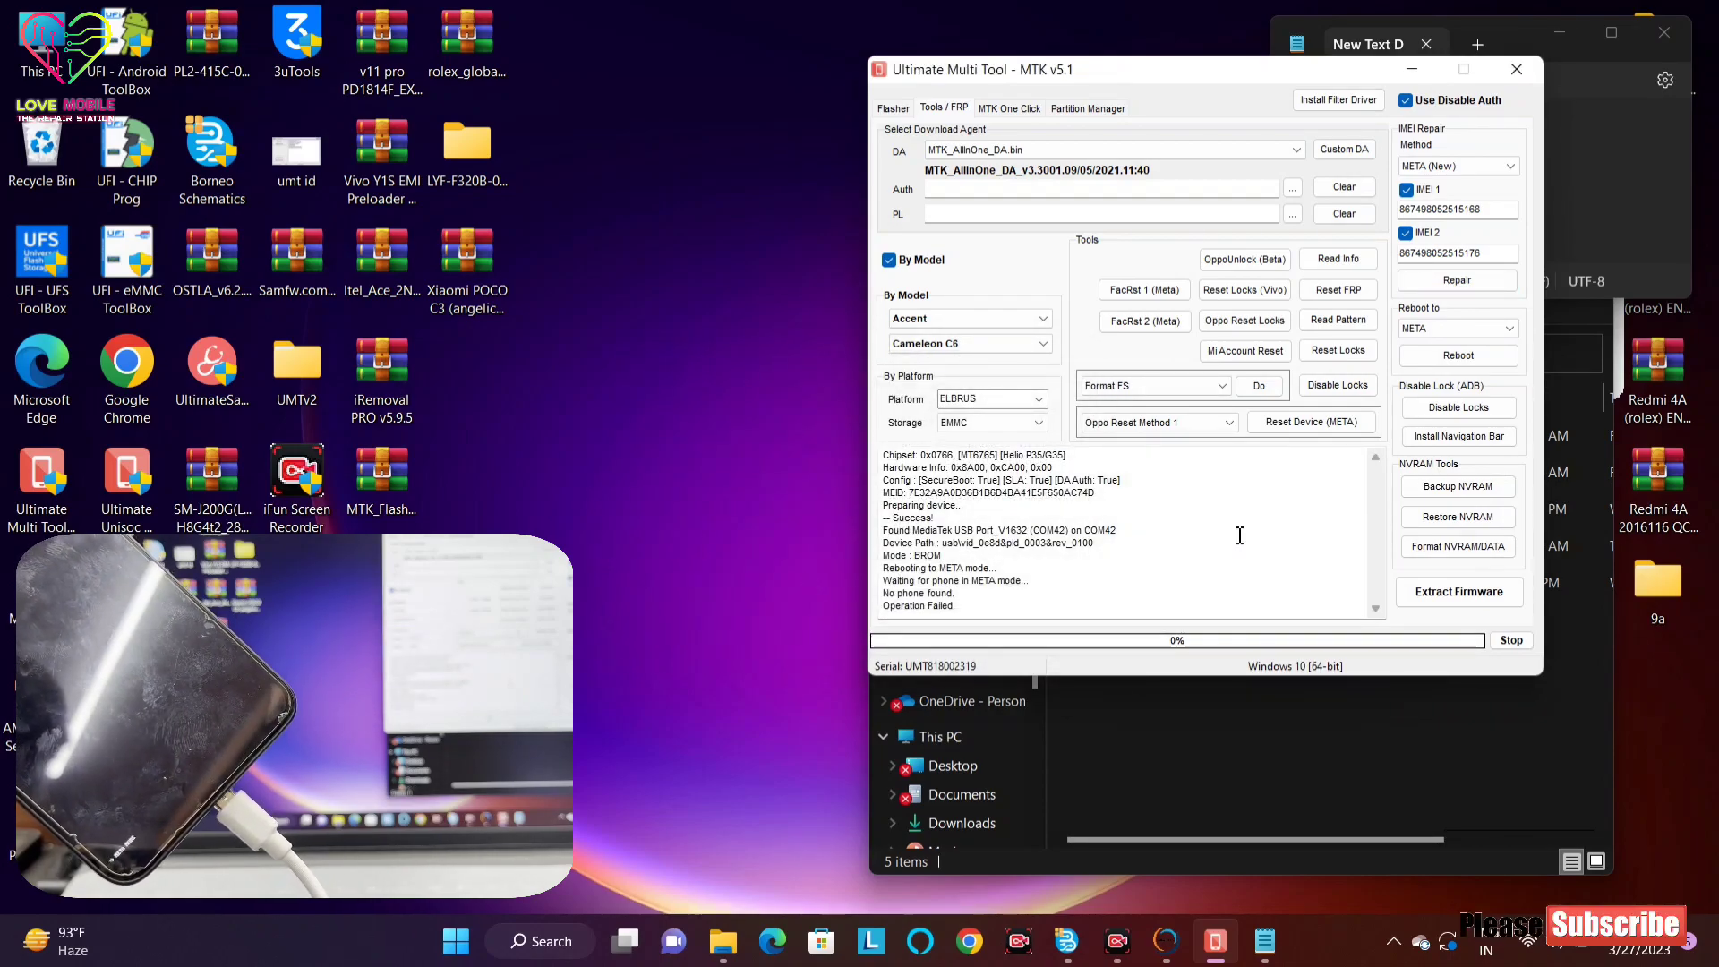